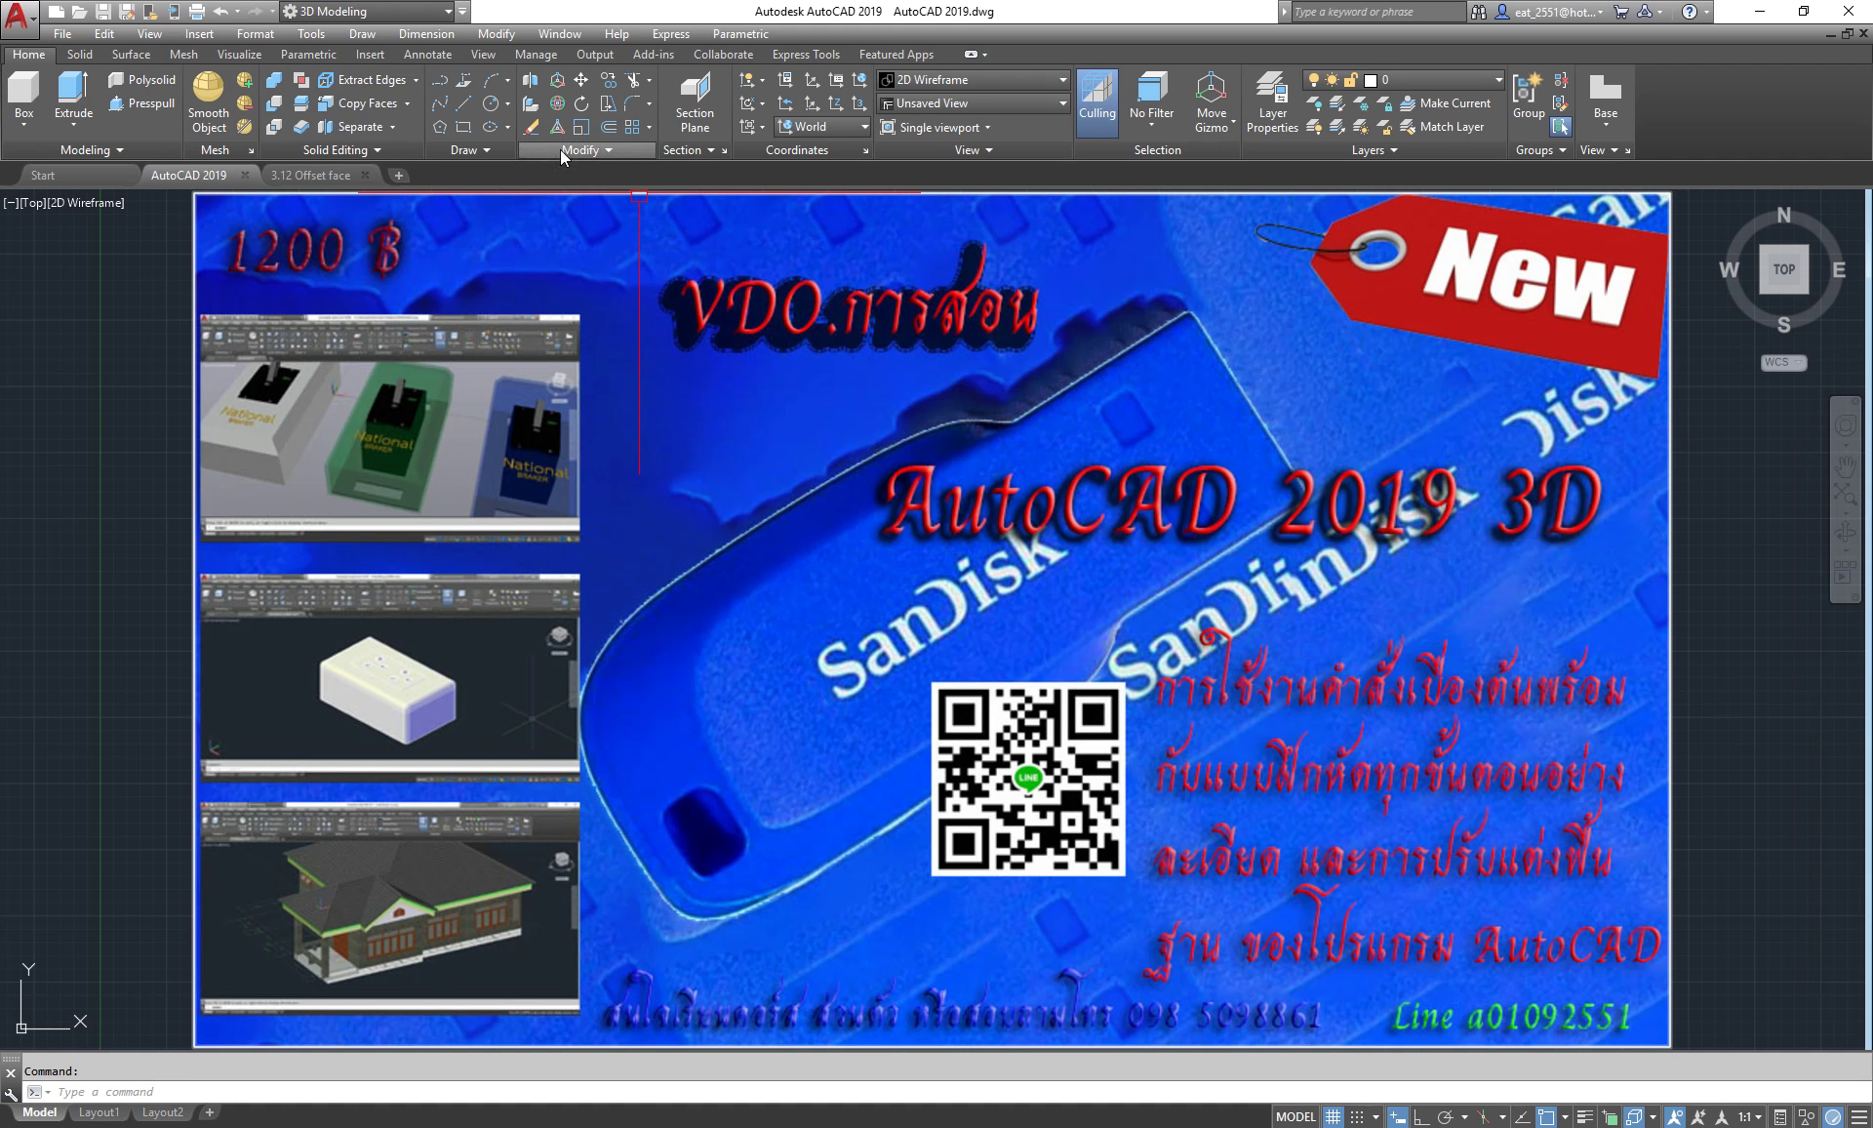
- Bring up the '3.12 Offset face' drawing with the 50.00 × 30.00 × 25.98 wedge
{"action": "left_click", "coordinate": [311, 175]}
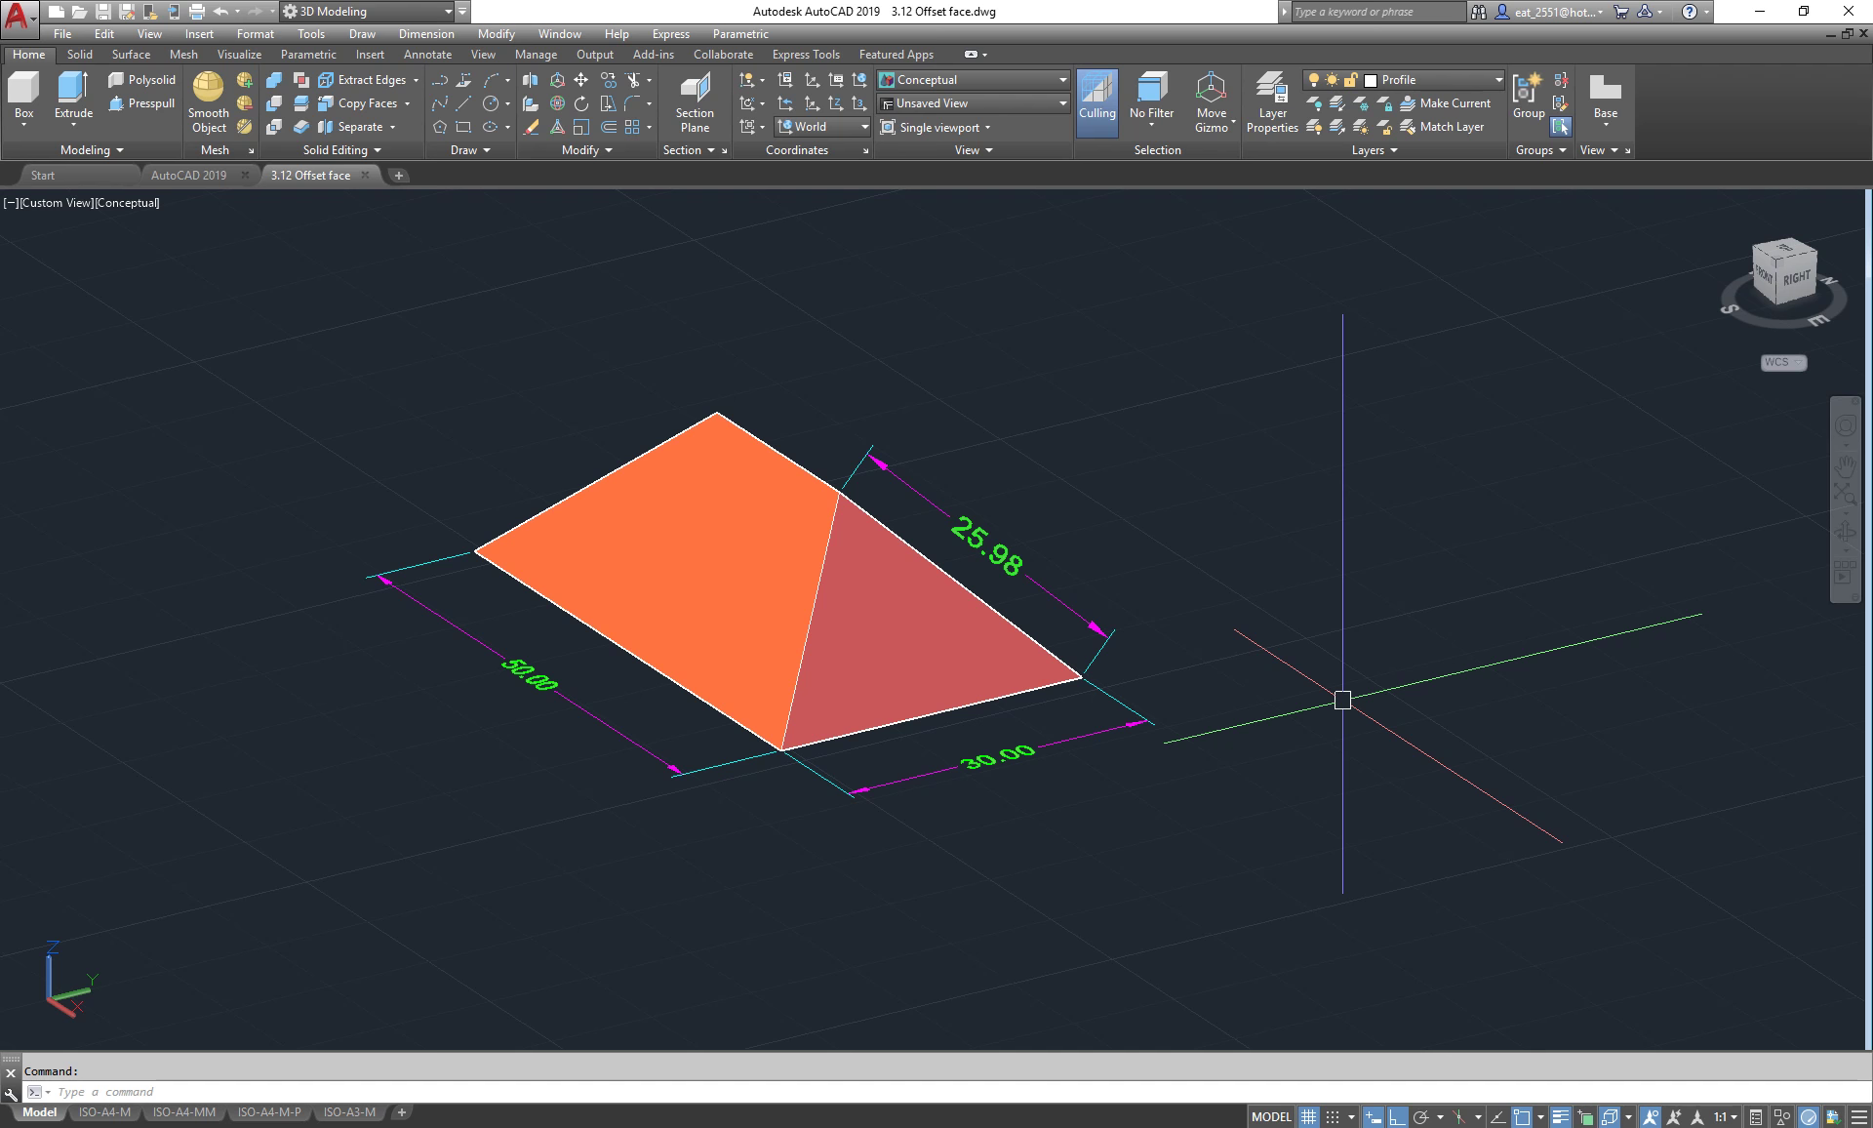
- Offset the wedge's triangular face by 15 with Offset Faces, stretching 50.00 to 64.14
{"action": "left_click", "coordinate": [409, 103]}
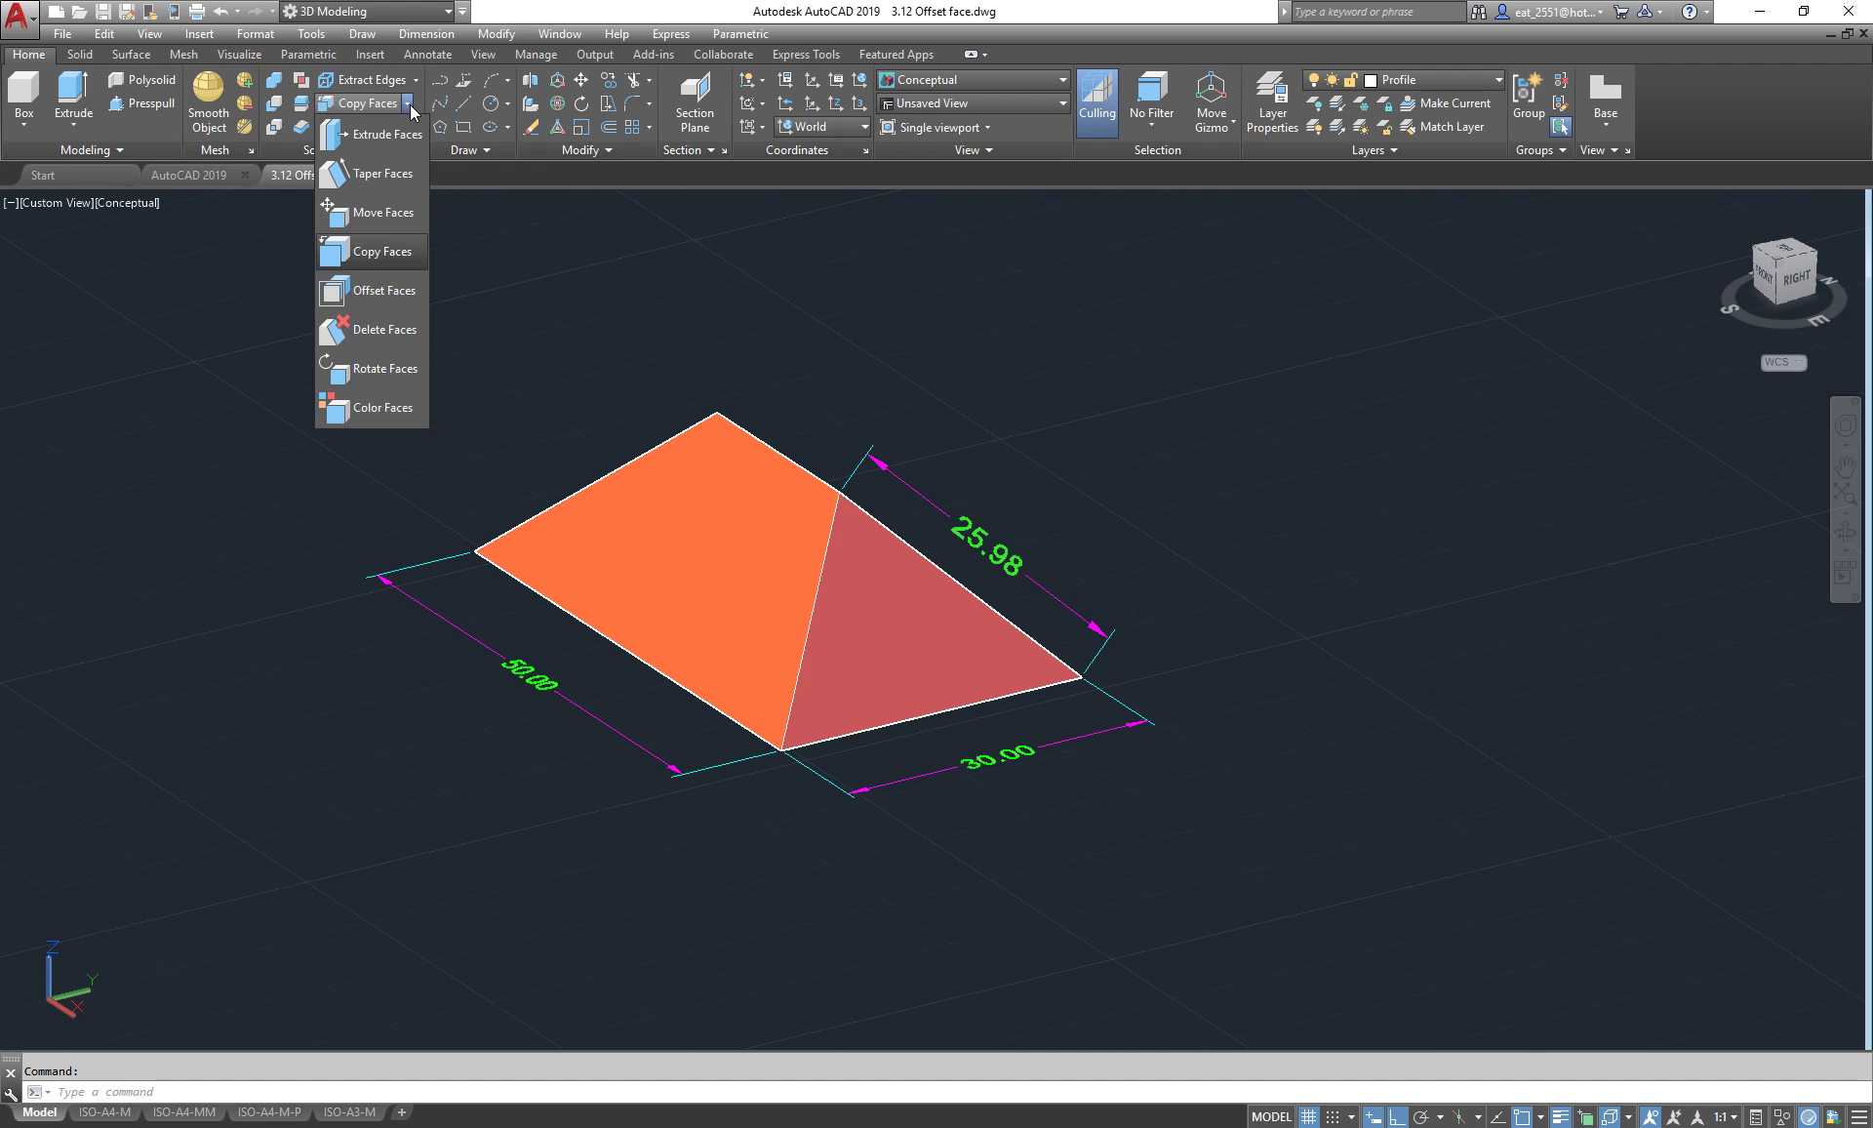
{"action": "left_click", "coordinate": [397, 293]}
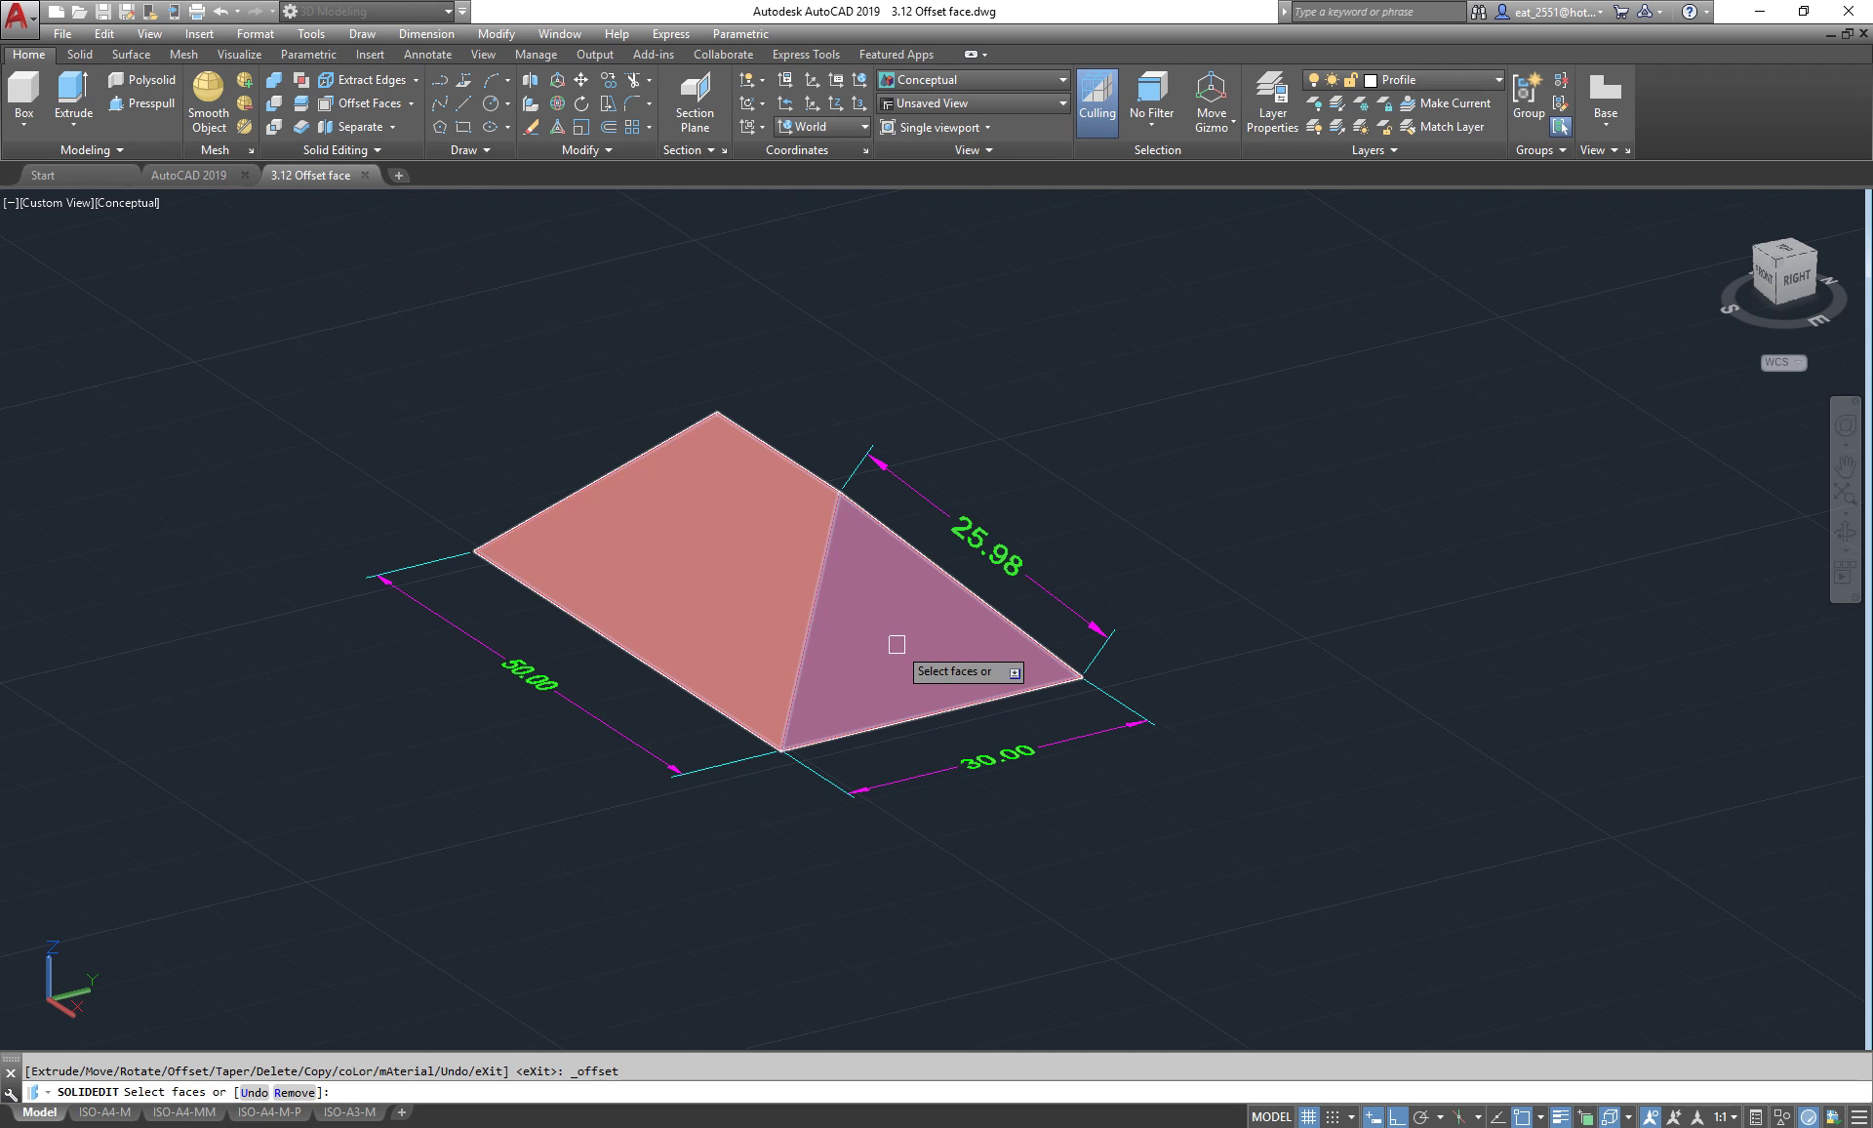
{"action": "left_click", "coordinate": [885, 614]}
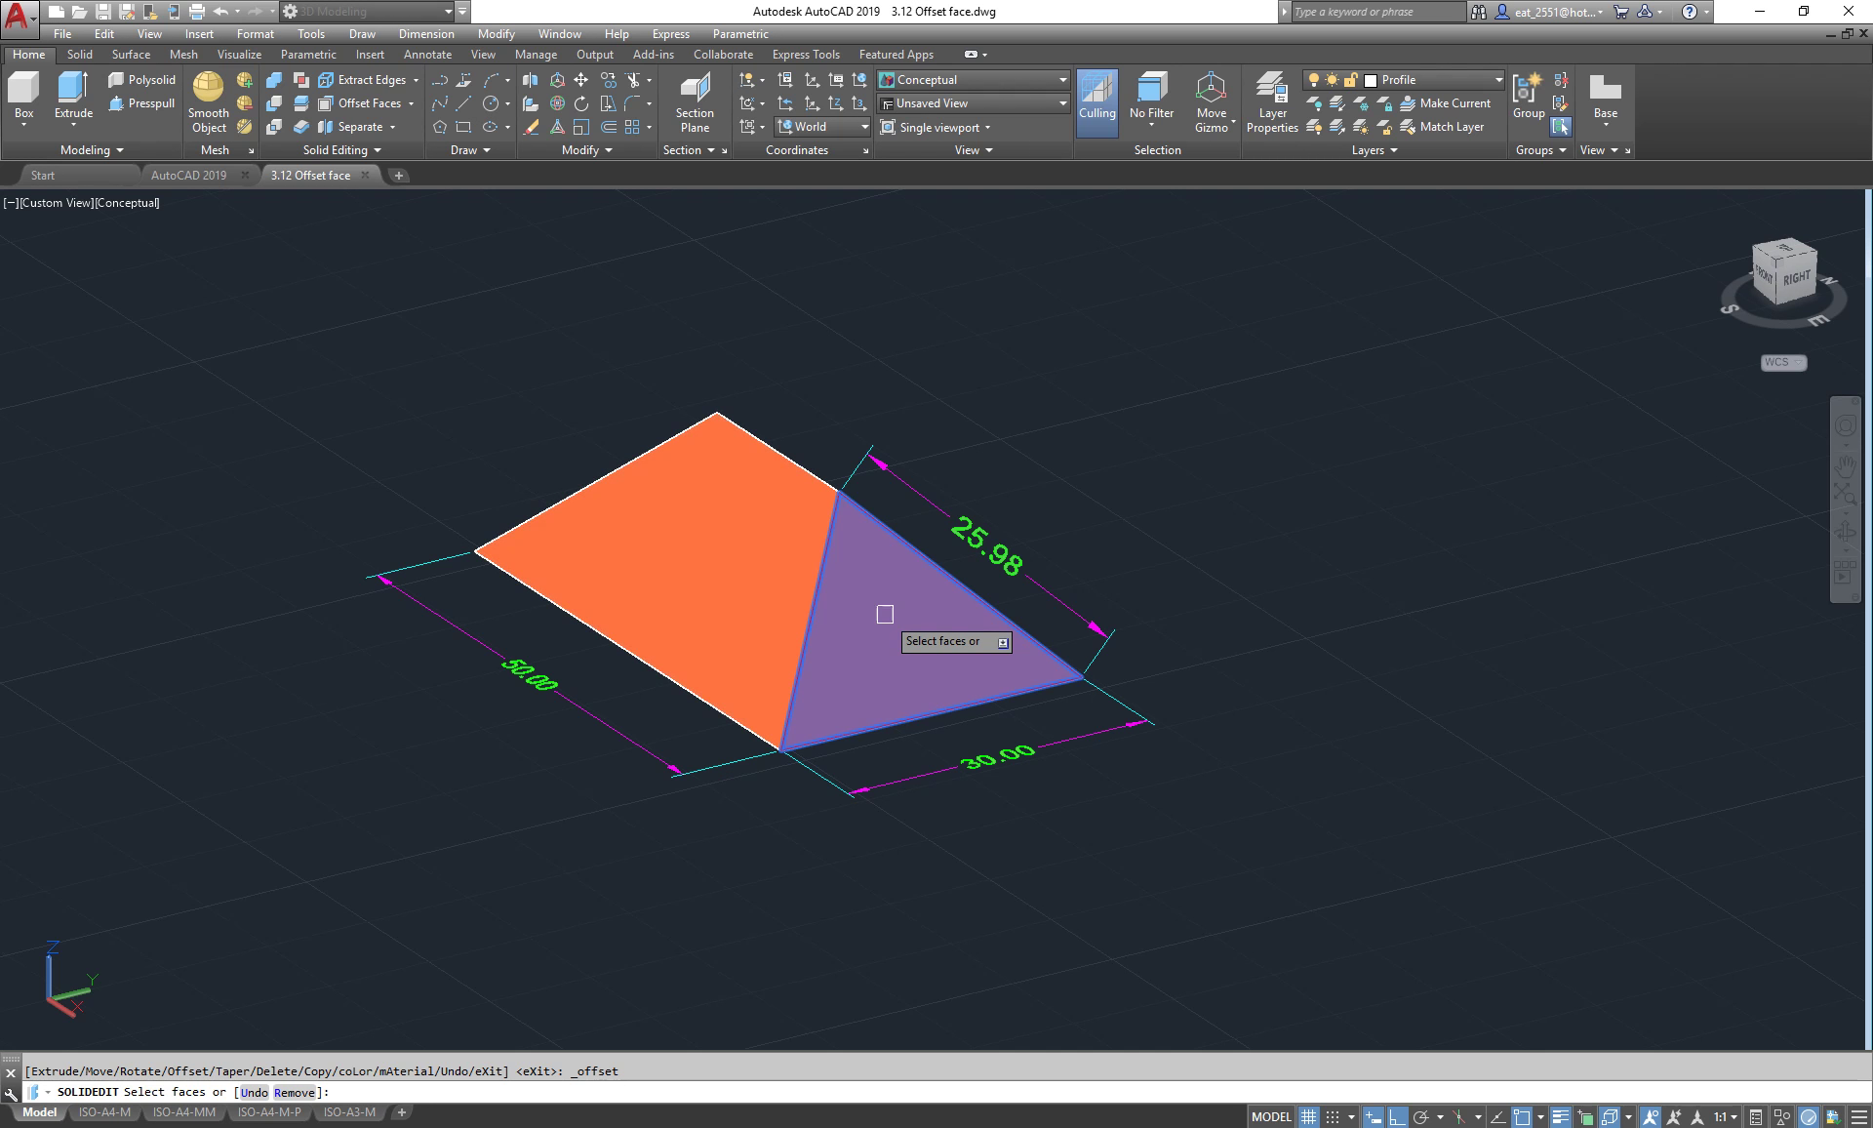
{"action": "right_click", "coordinate": [884, 613]}
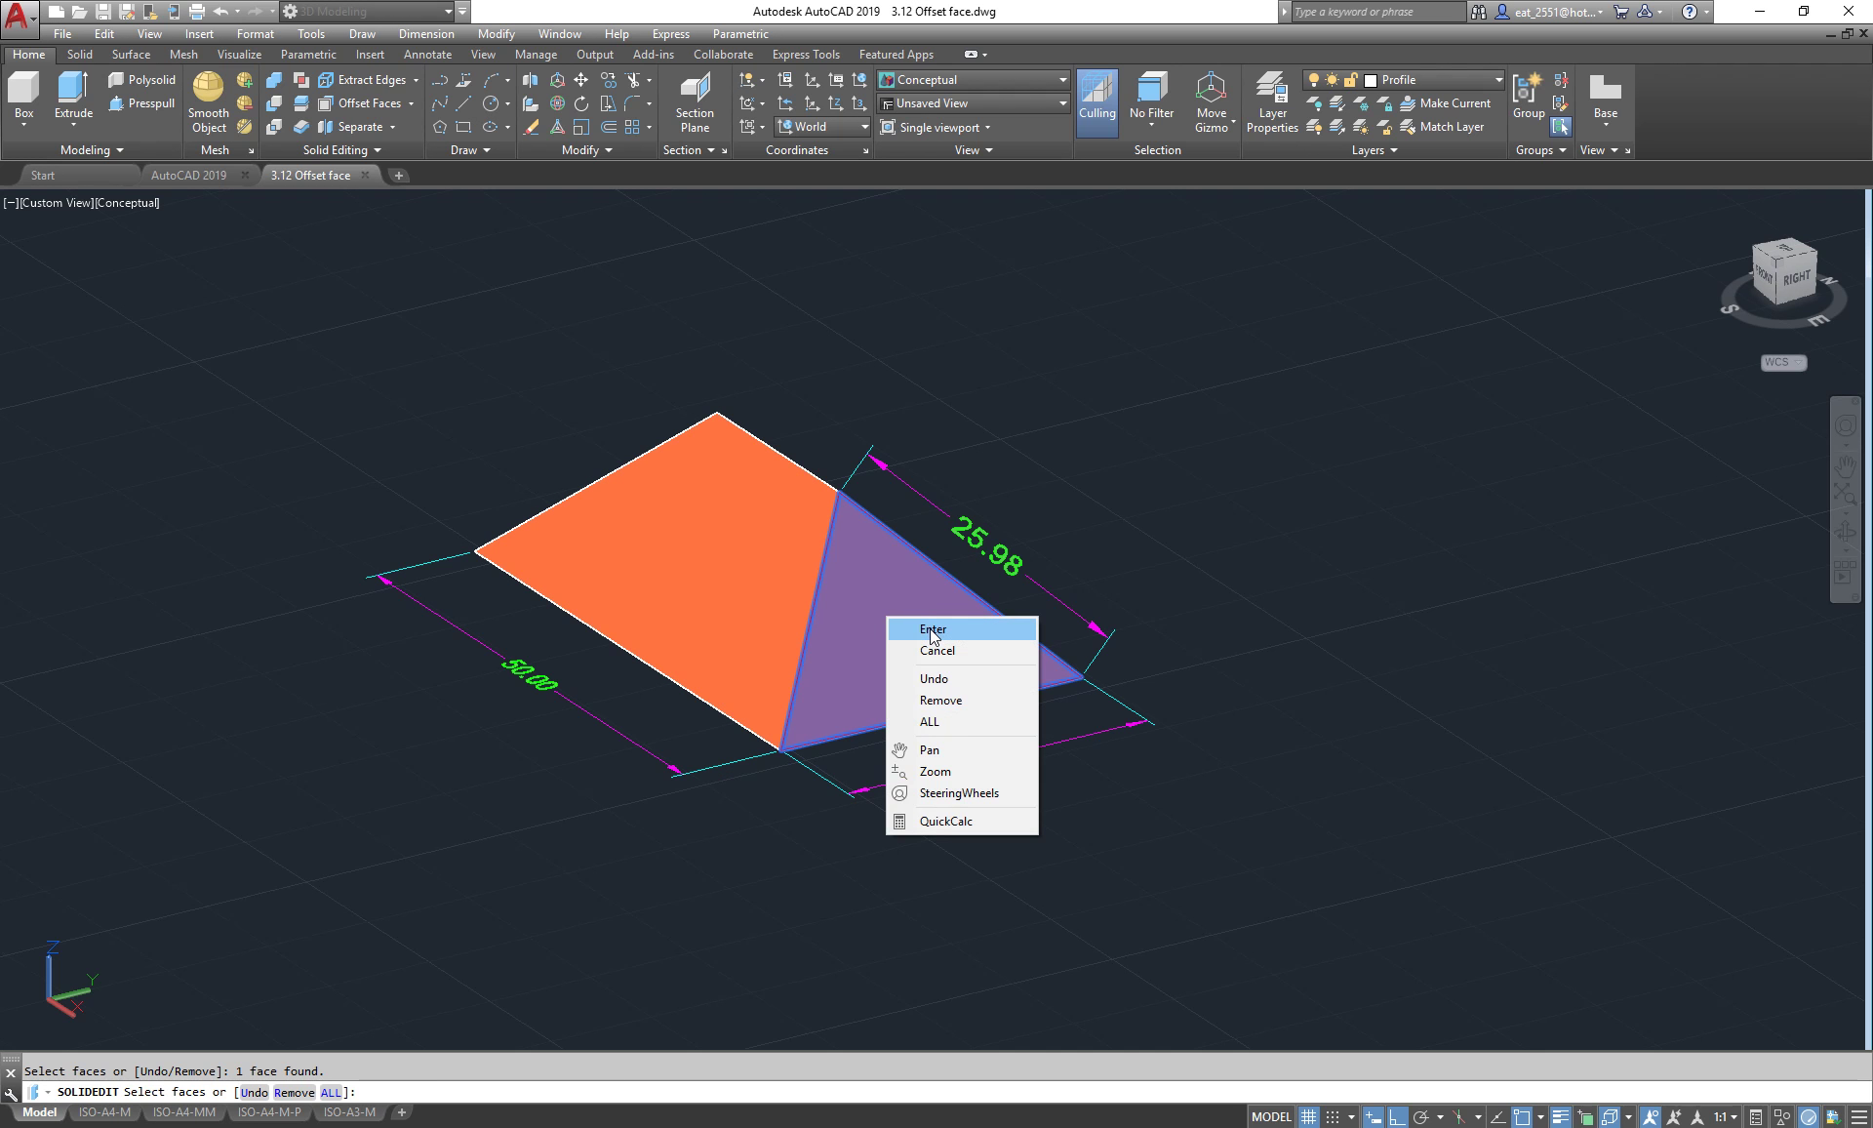
{"action": "left_click", "coordinate": [928, 624]}
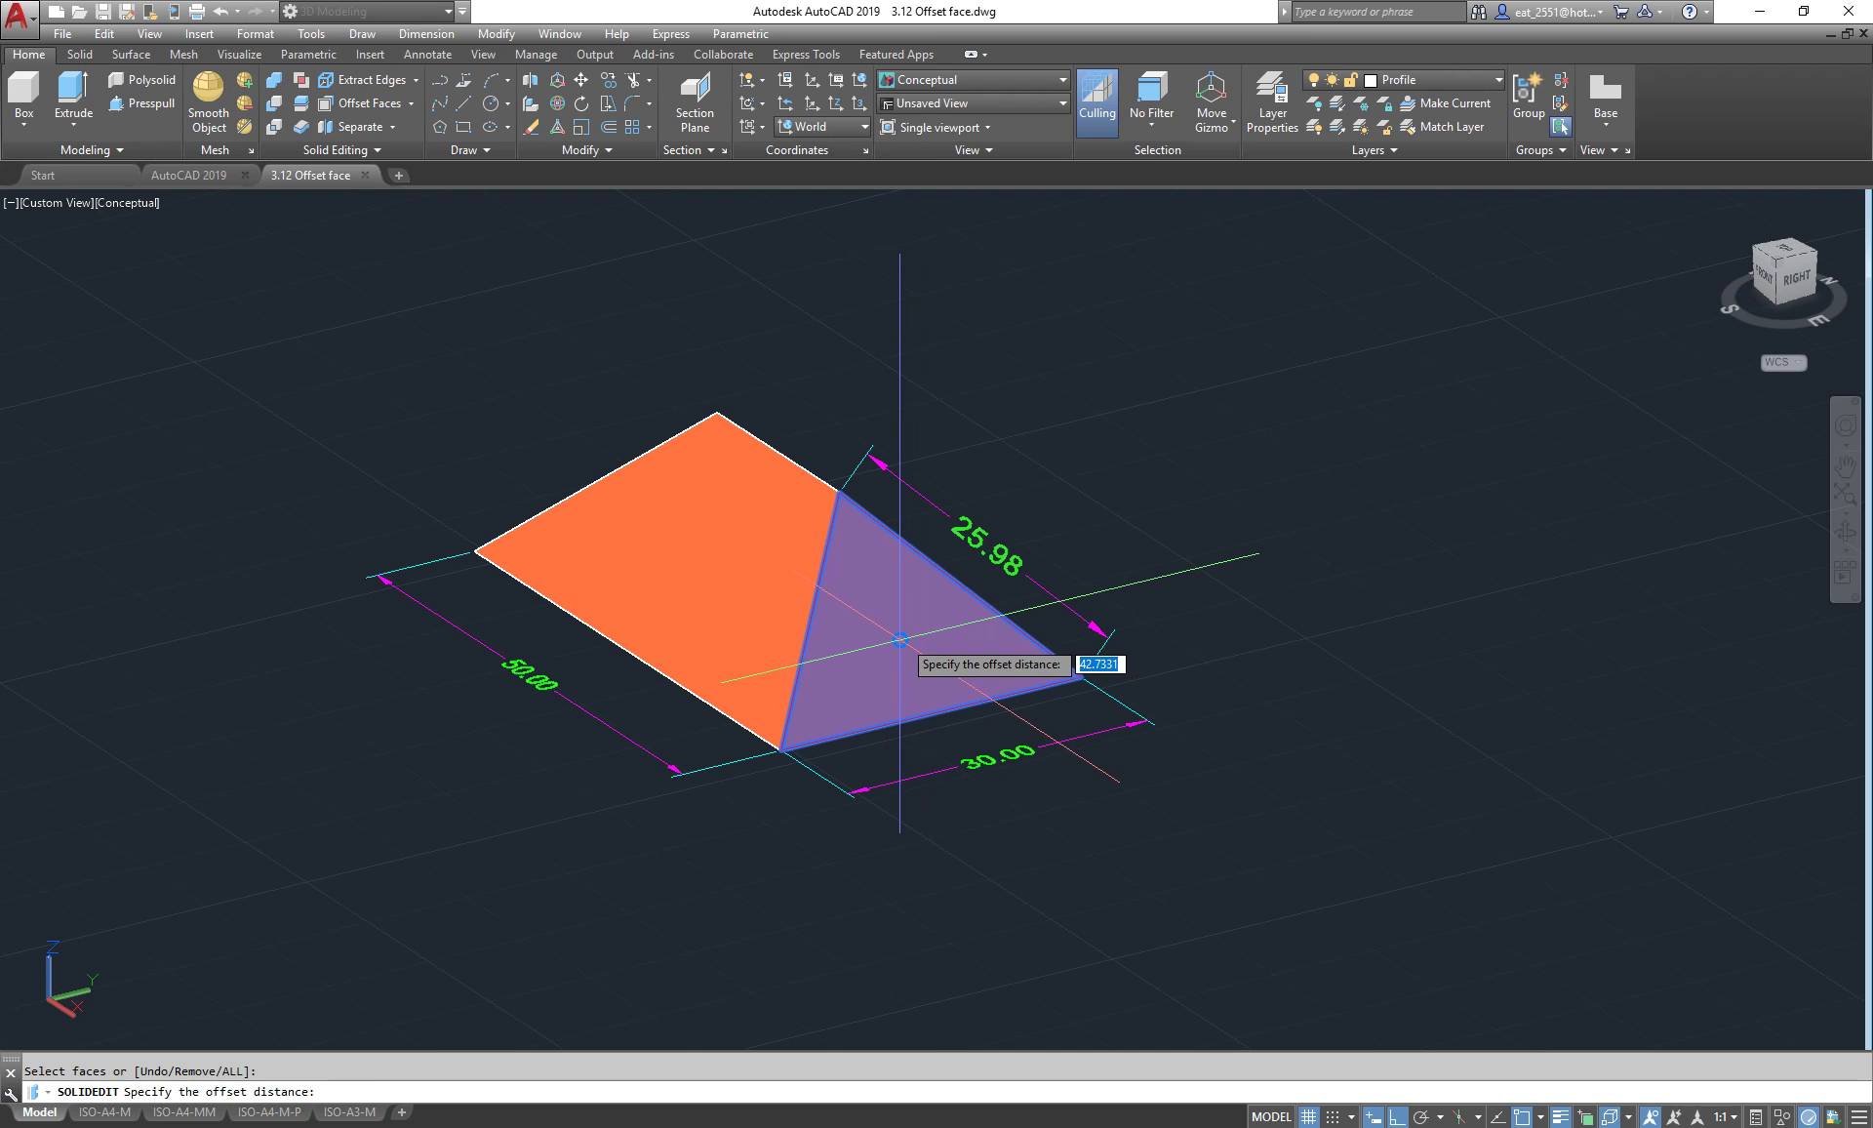
{"action": "left_click", "coordinate": [900, 640]}
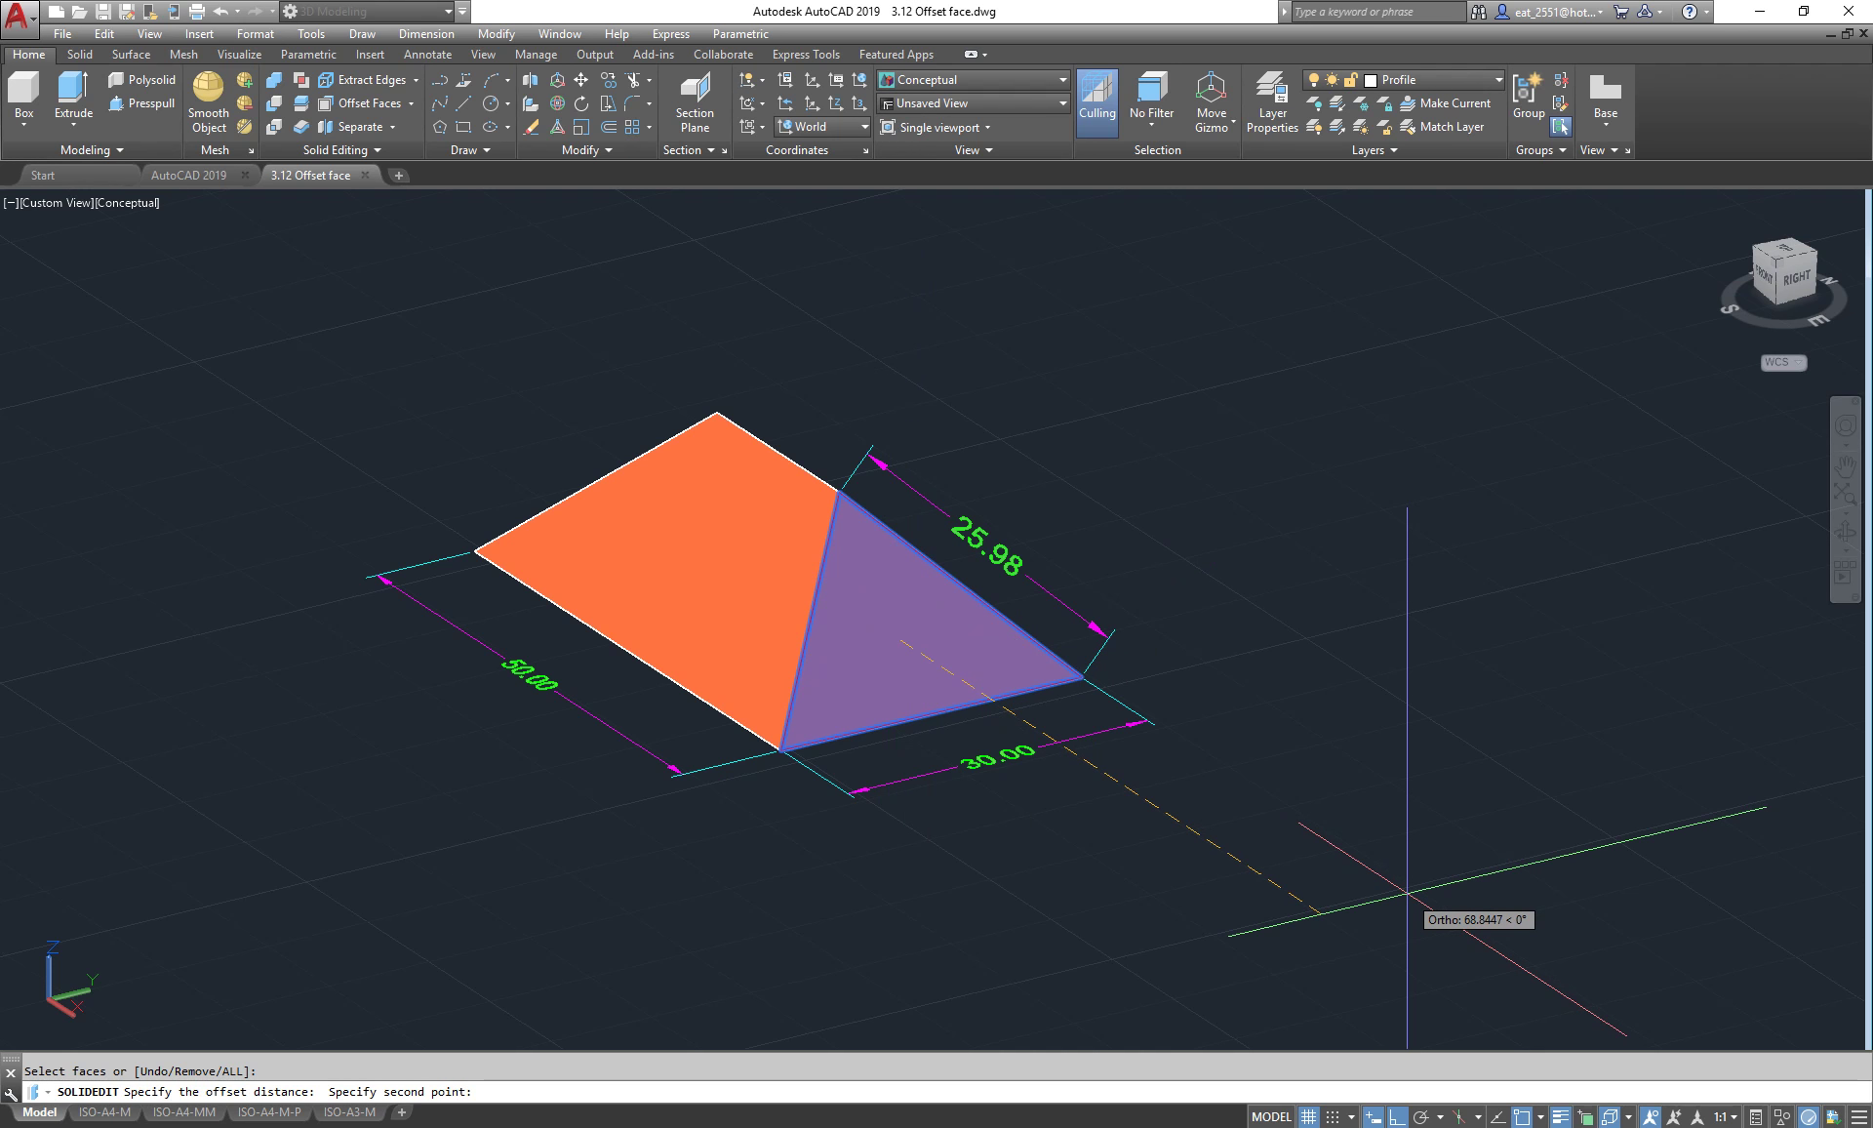
{"action": "type", "text": "15"}
{"action": "key", "text": "Return"}
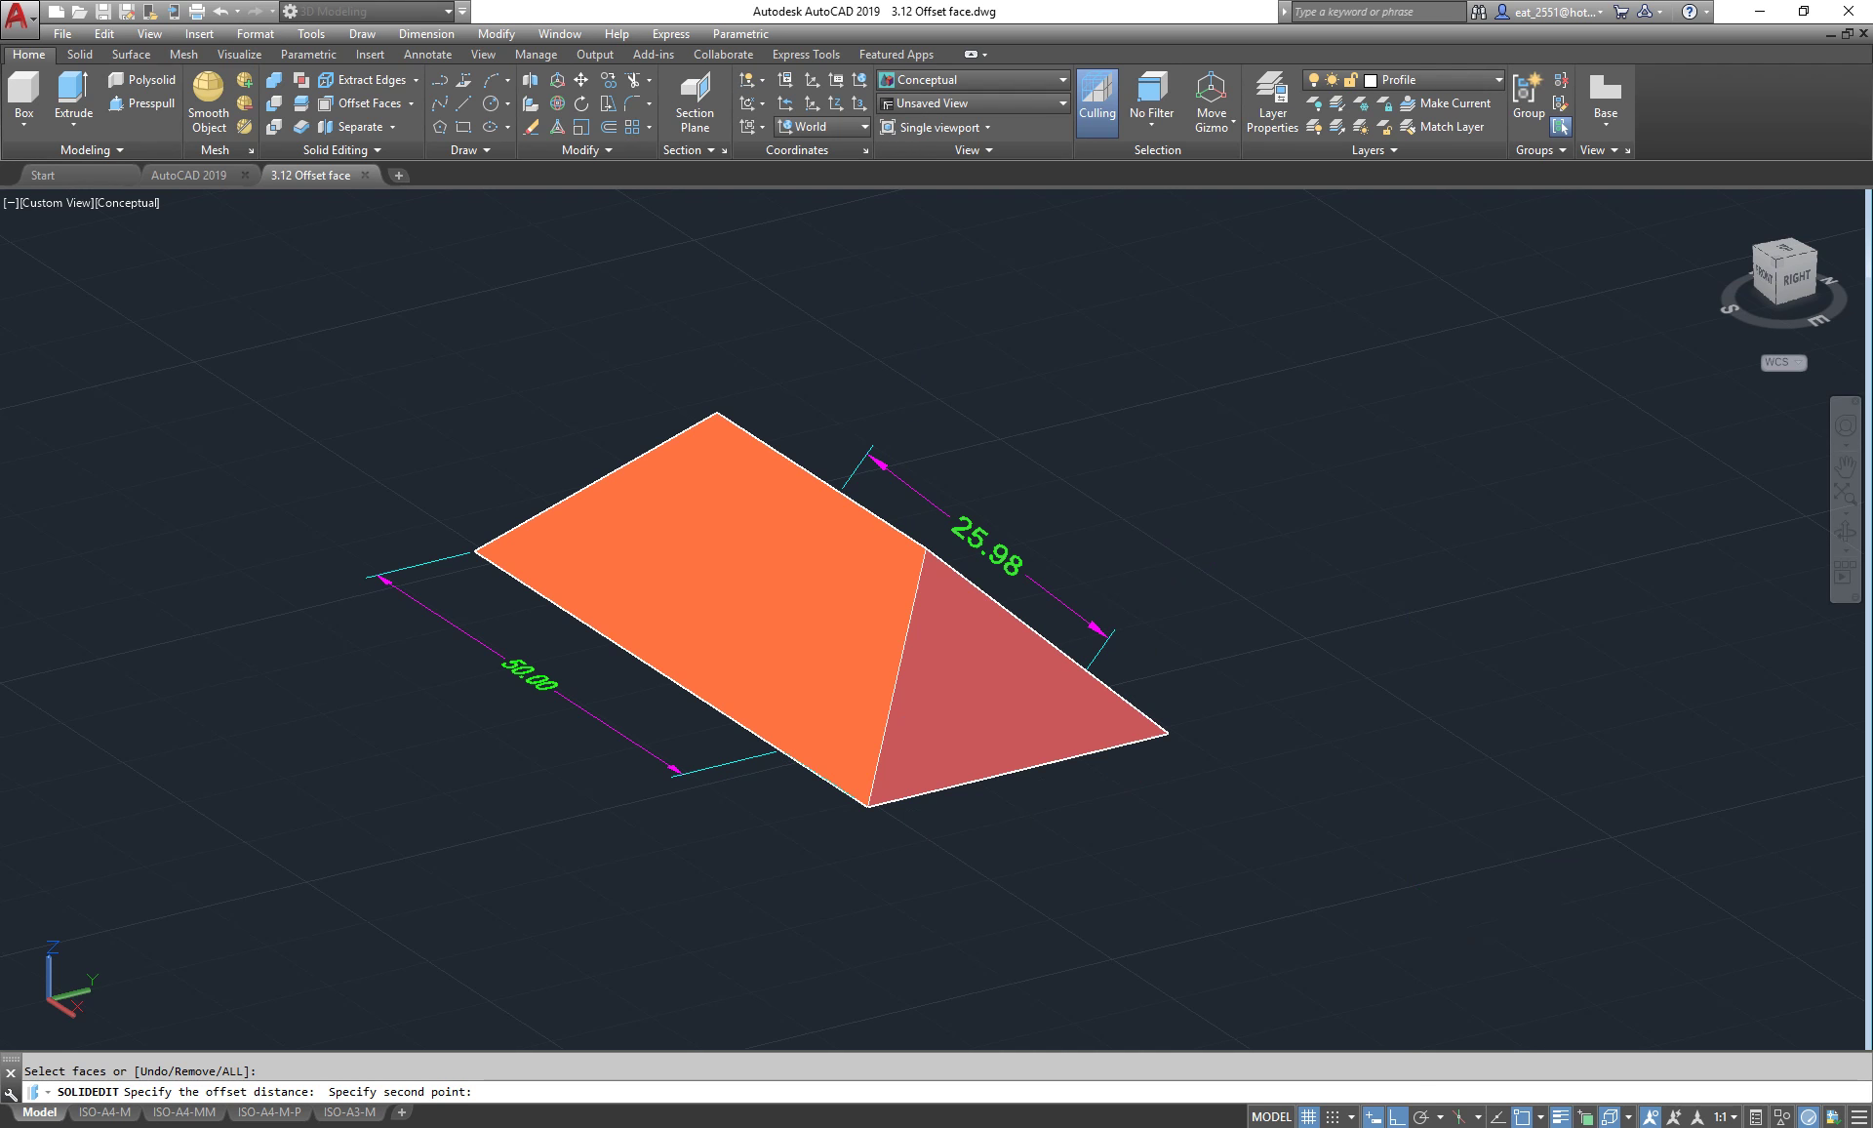
{"action": "key", "text": "Return"}
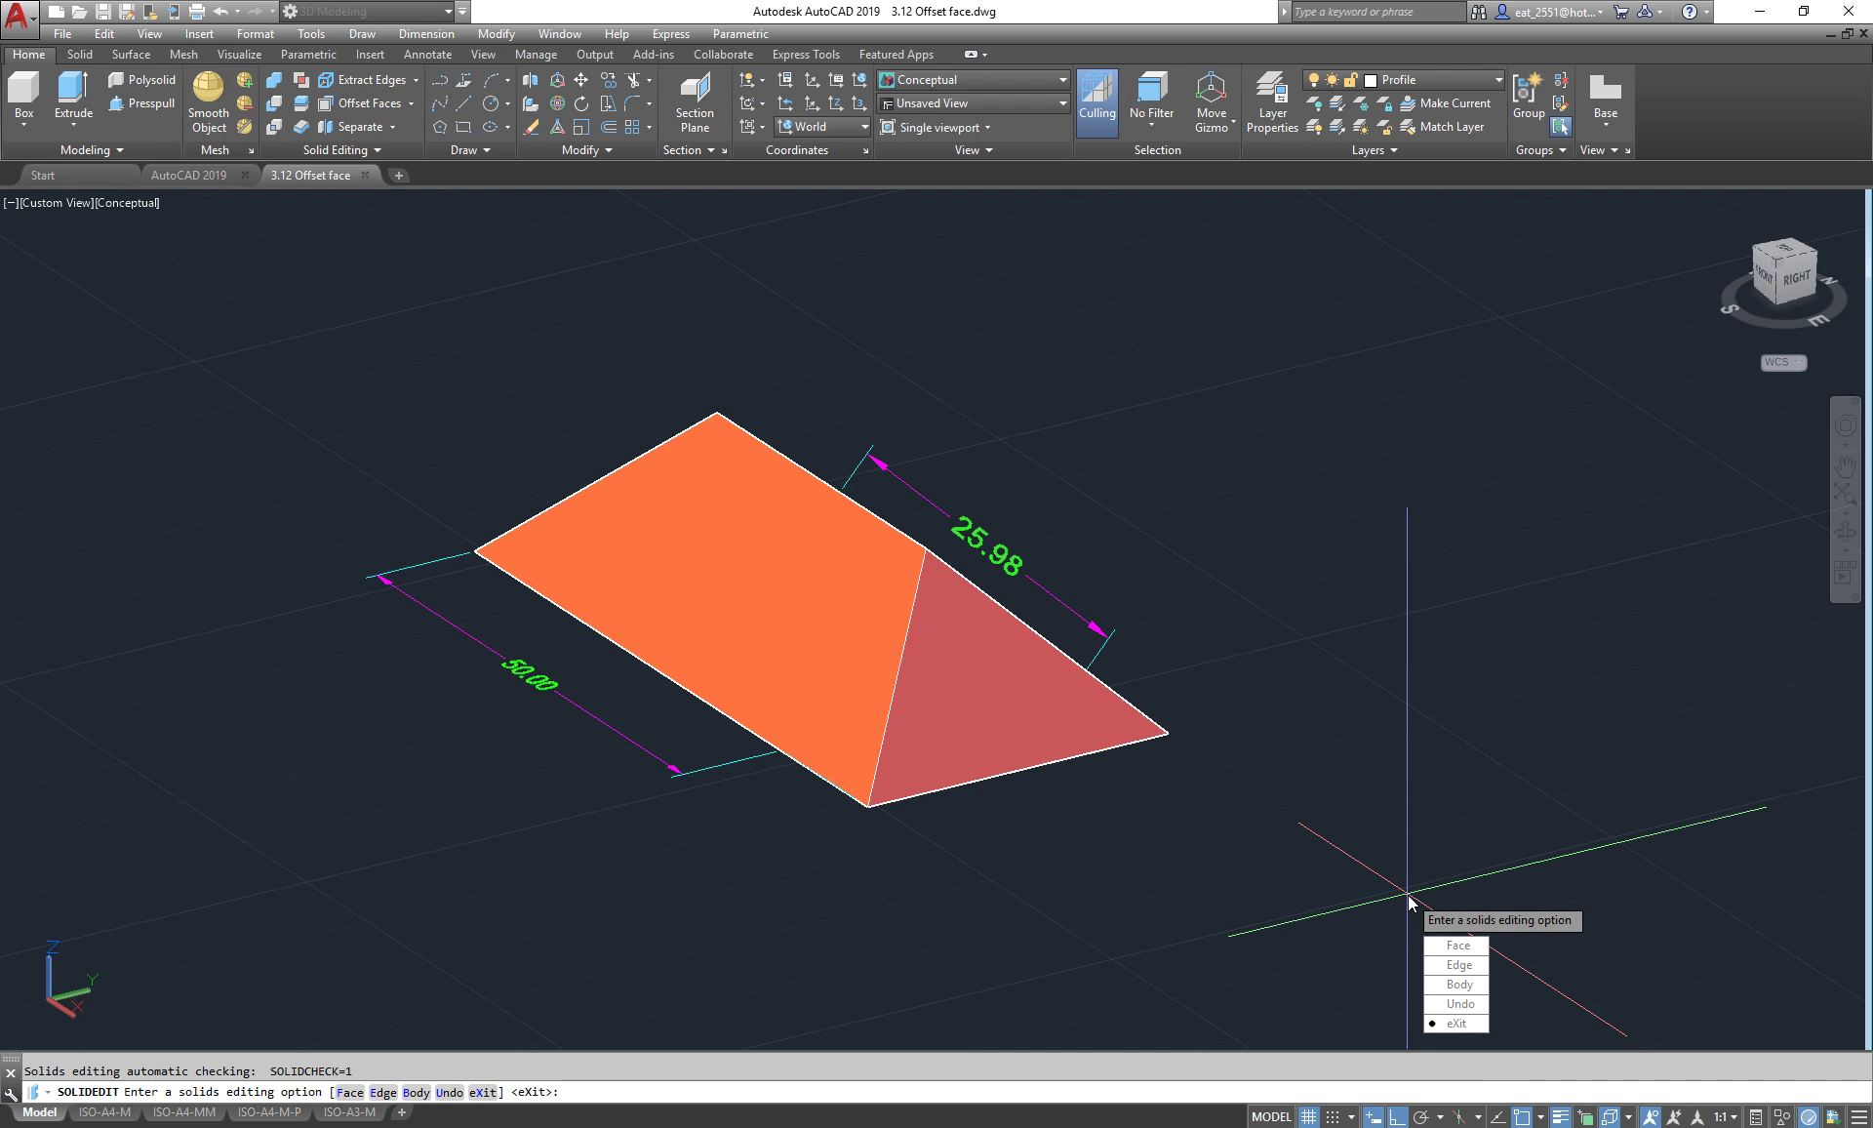
{"action": "key", "text": "Return"}
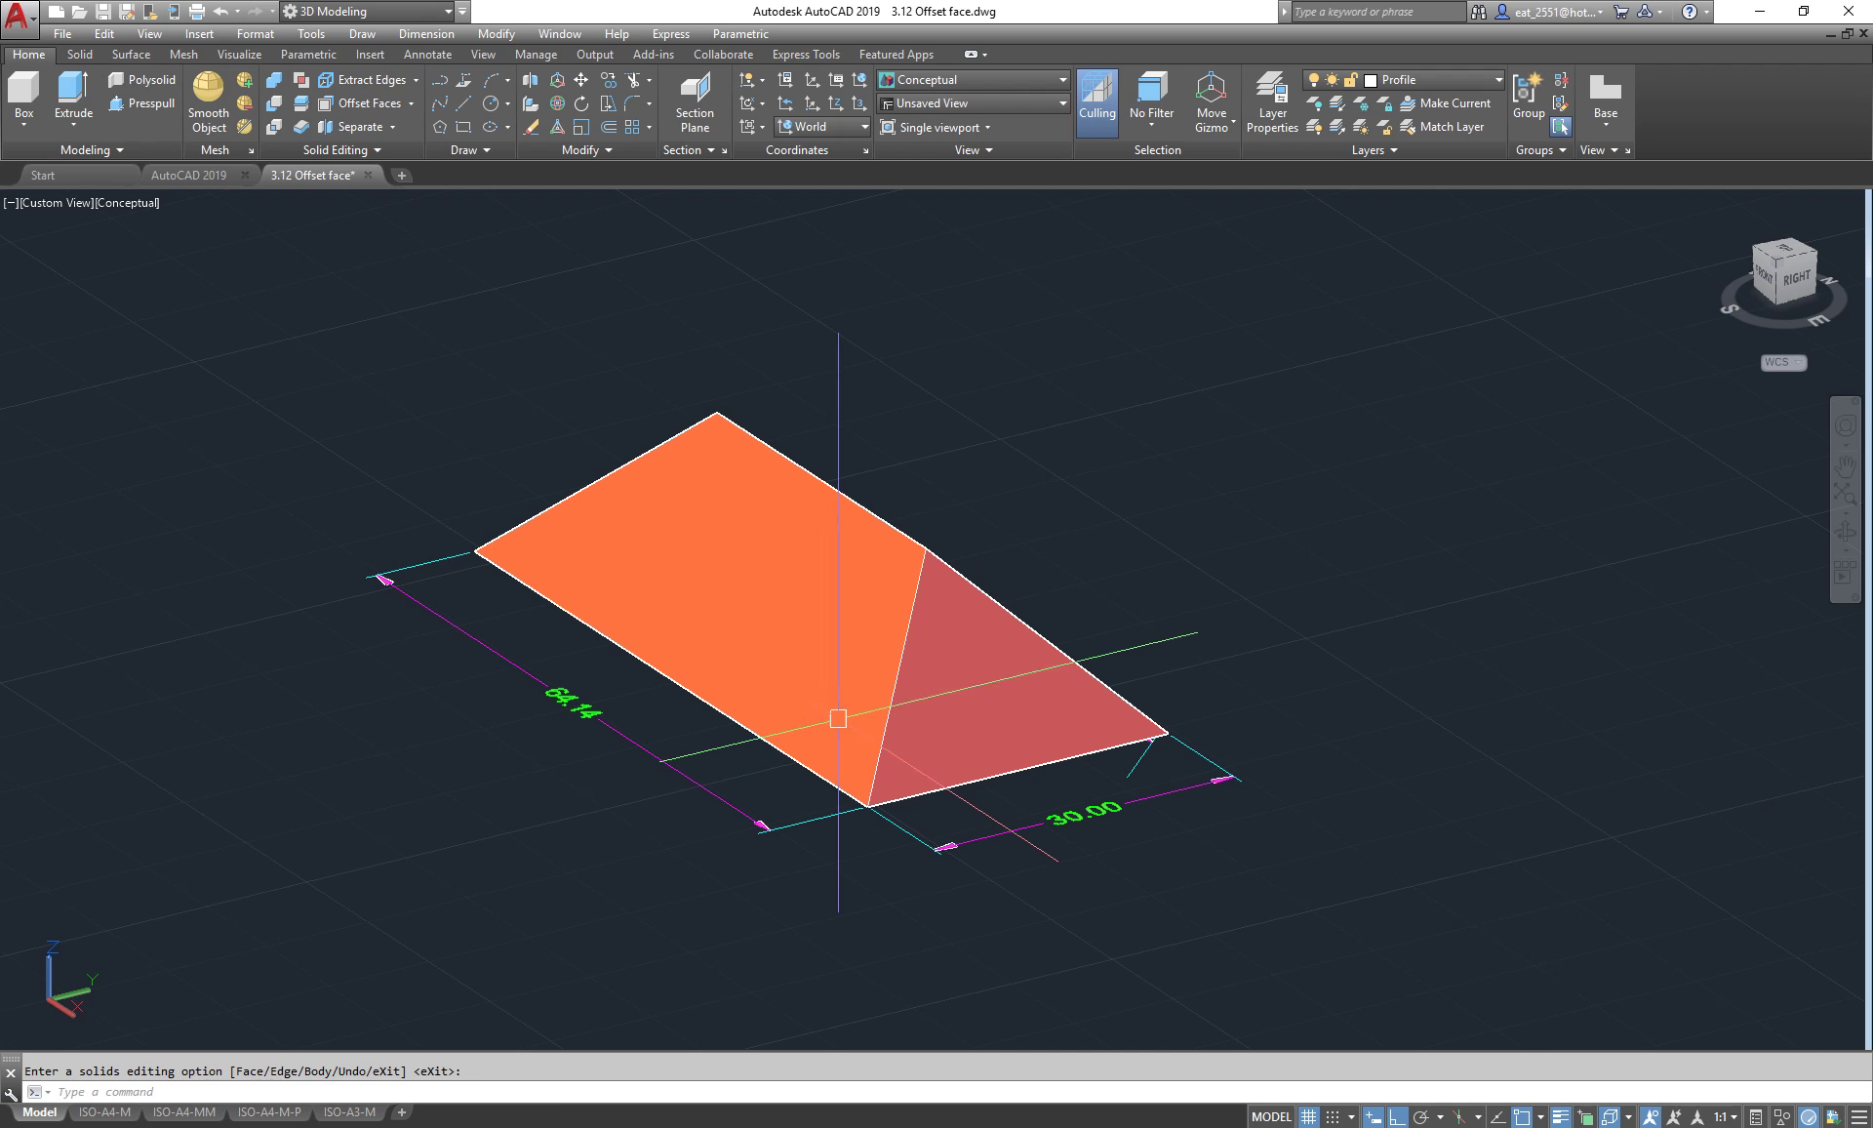
{"action": "scroll", "coordinate": [878, 771], "scroll_direction": "up", "scroll_amount": 2}
{"action": "scroll", "coordinate": [976, 722], "scroll_direction": "up", "scroll_amount": 2}
{"action": "scroll", "coordinate": [1019, 663], "scroll_direction": "up", "scroll_amount": 1}
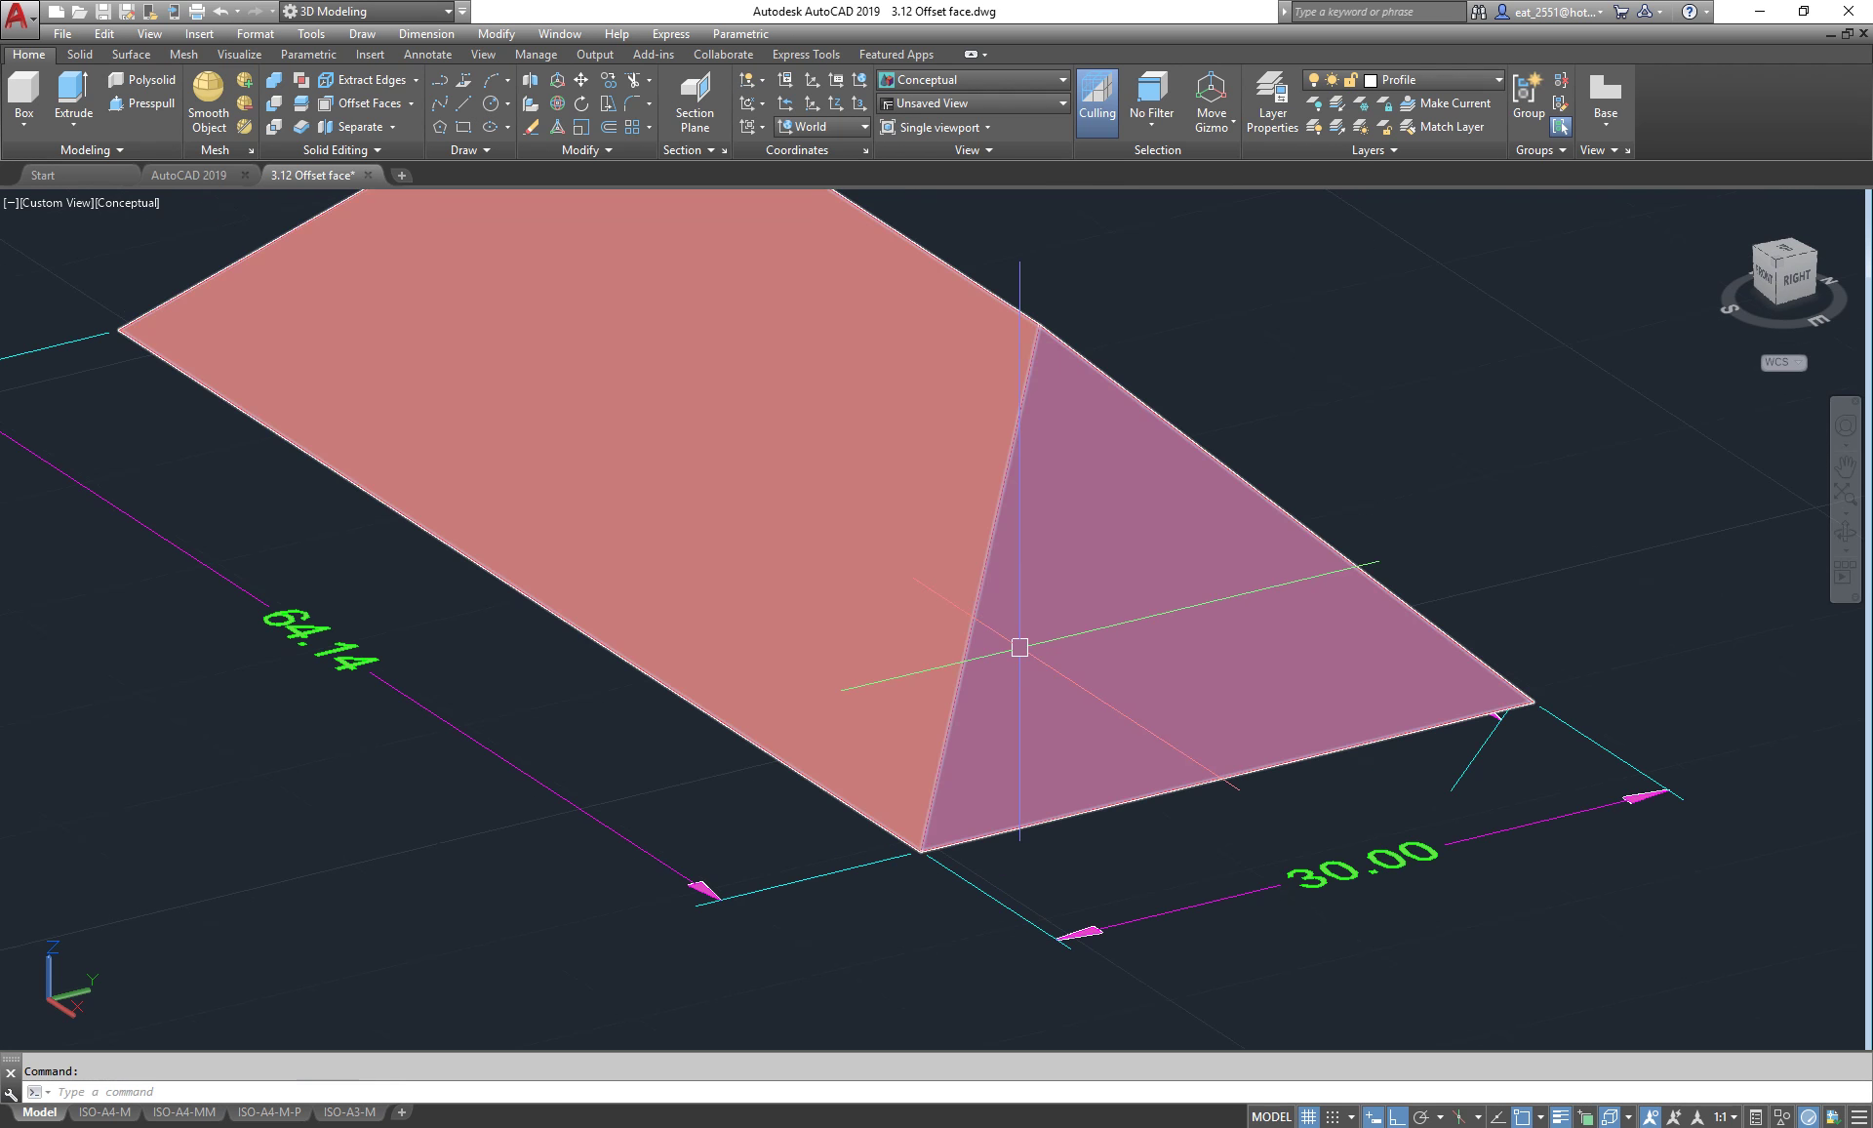
{"action": "scroll", "coordinate": [1025, 645], "scroll_direction": "down", "scroll_amount": 2}
{"action": "mouse_move", "coordinate": [1044, 751]}
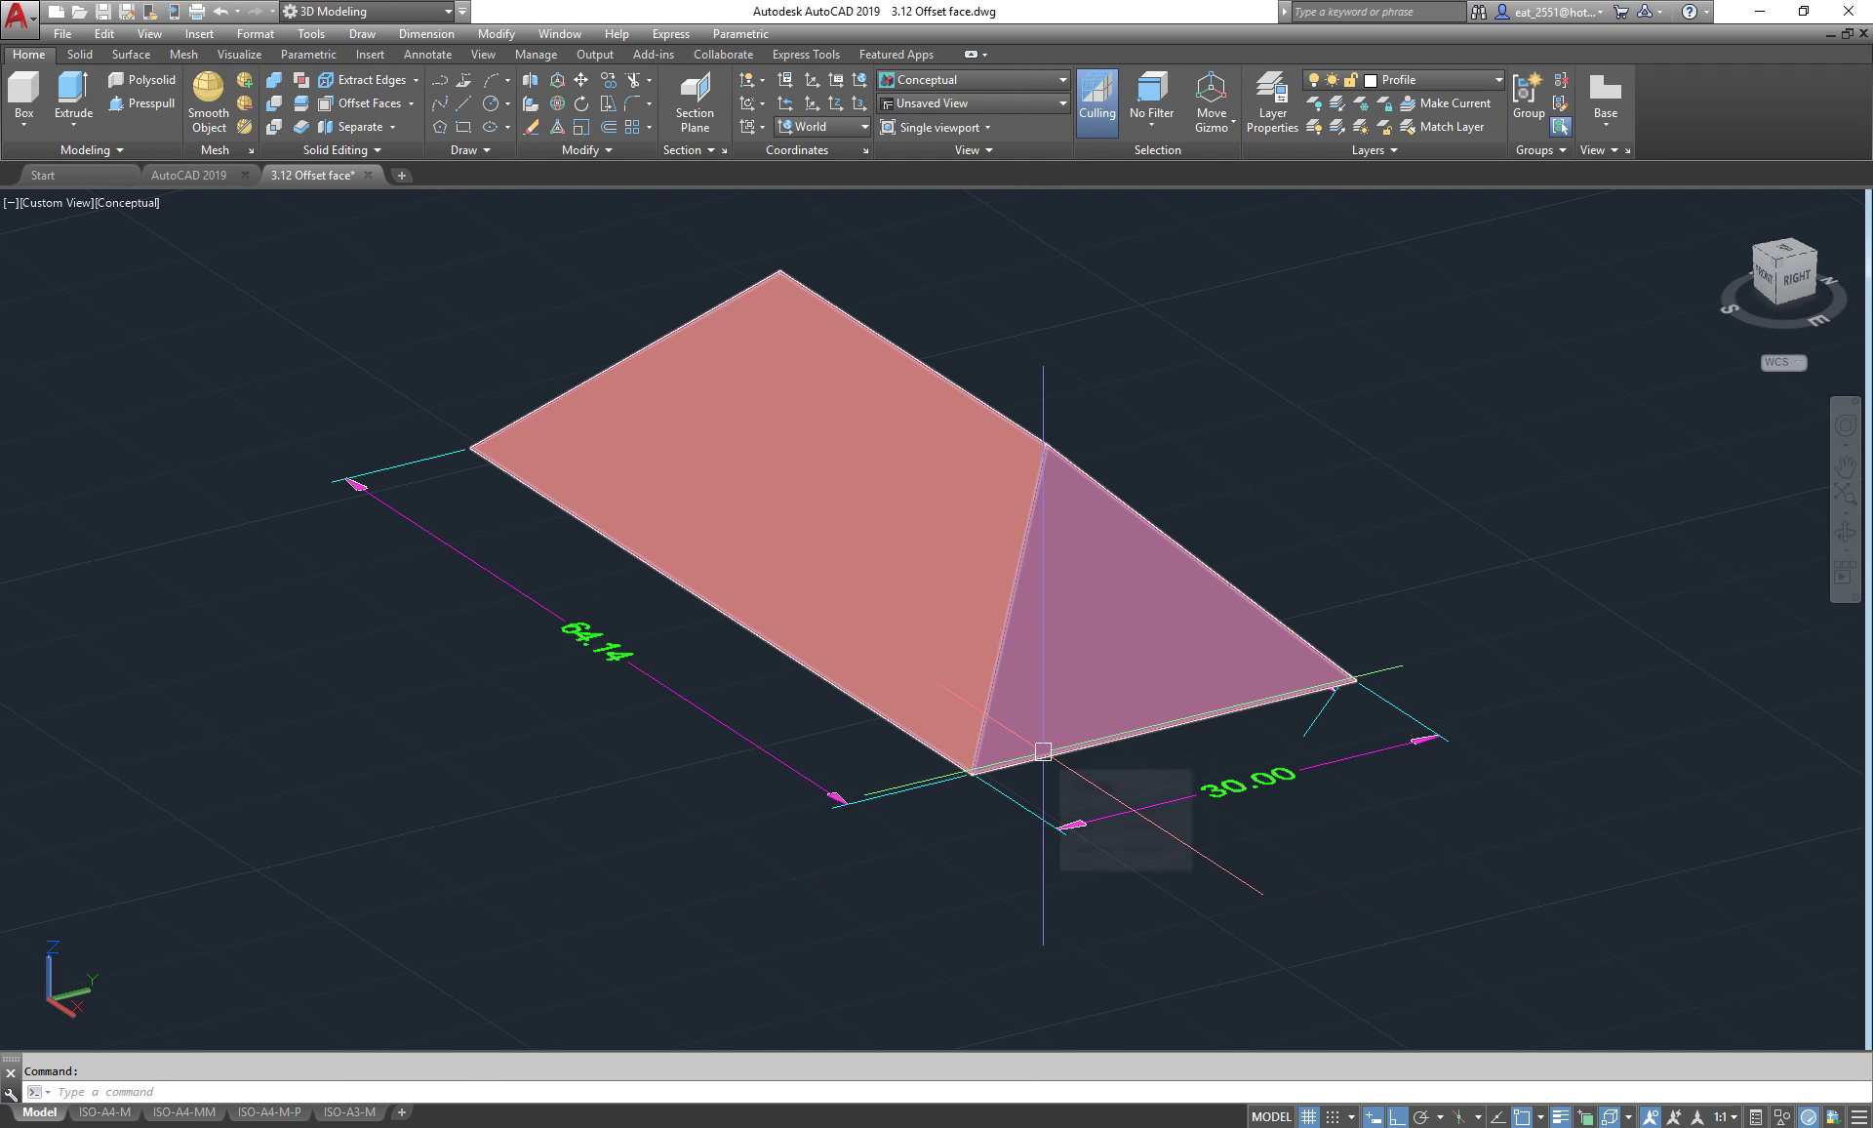
{"action": "middle_click_drag", "start_coordinate": [1072, 642], "coordinate": [1049, 606]}
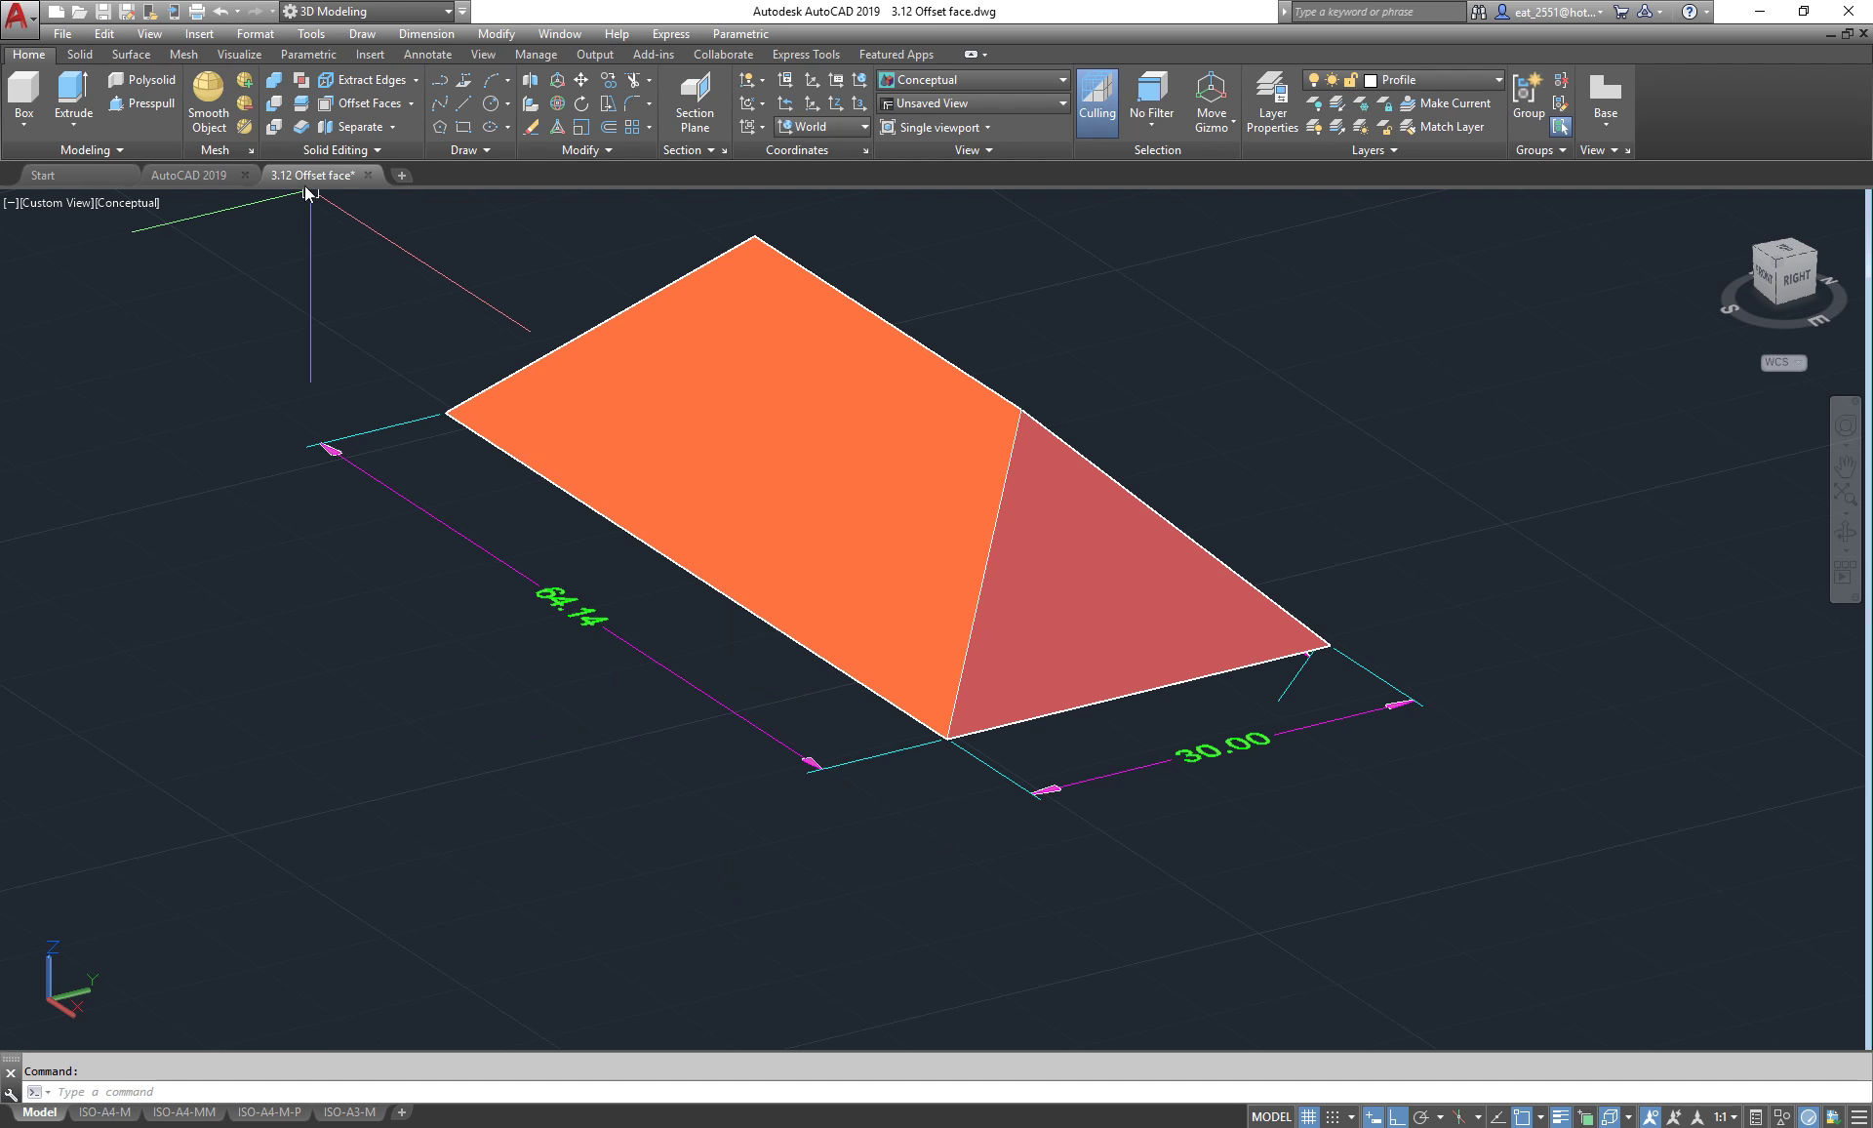
- Show the wedge in Front view with 2D Wireframe style, panning the trapezoid into place
{"action": "left_click", "coordinate": [47, 204]}
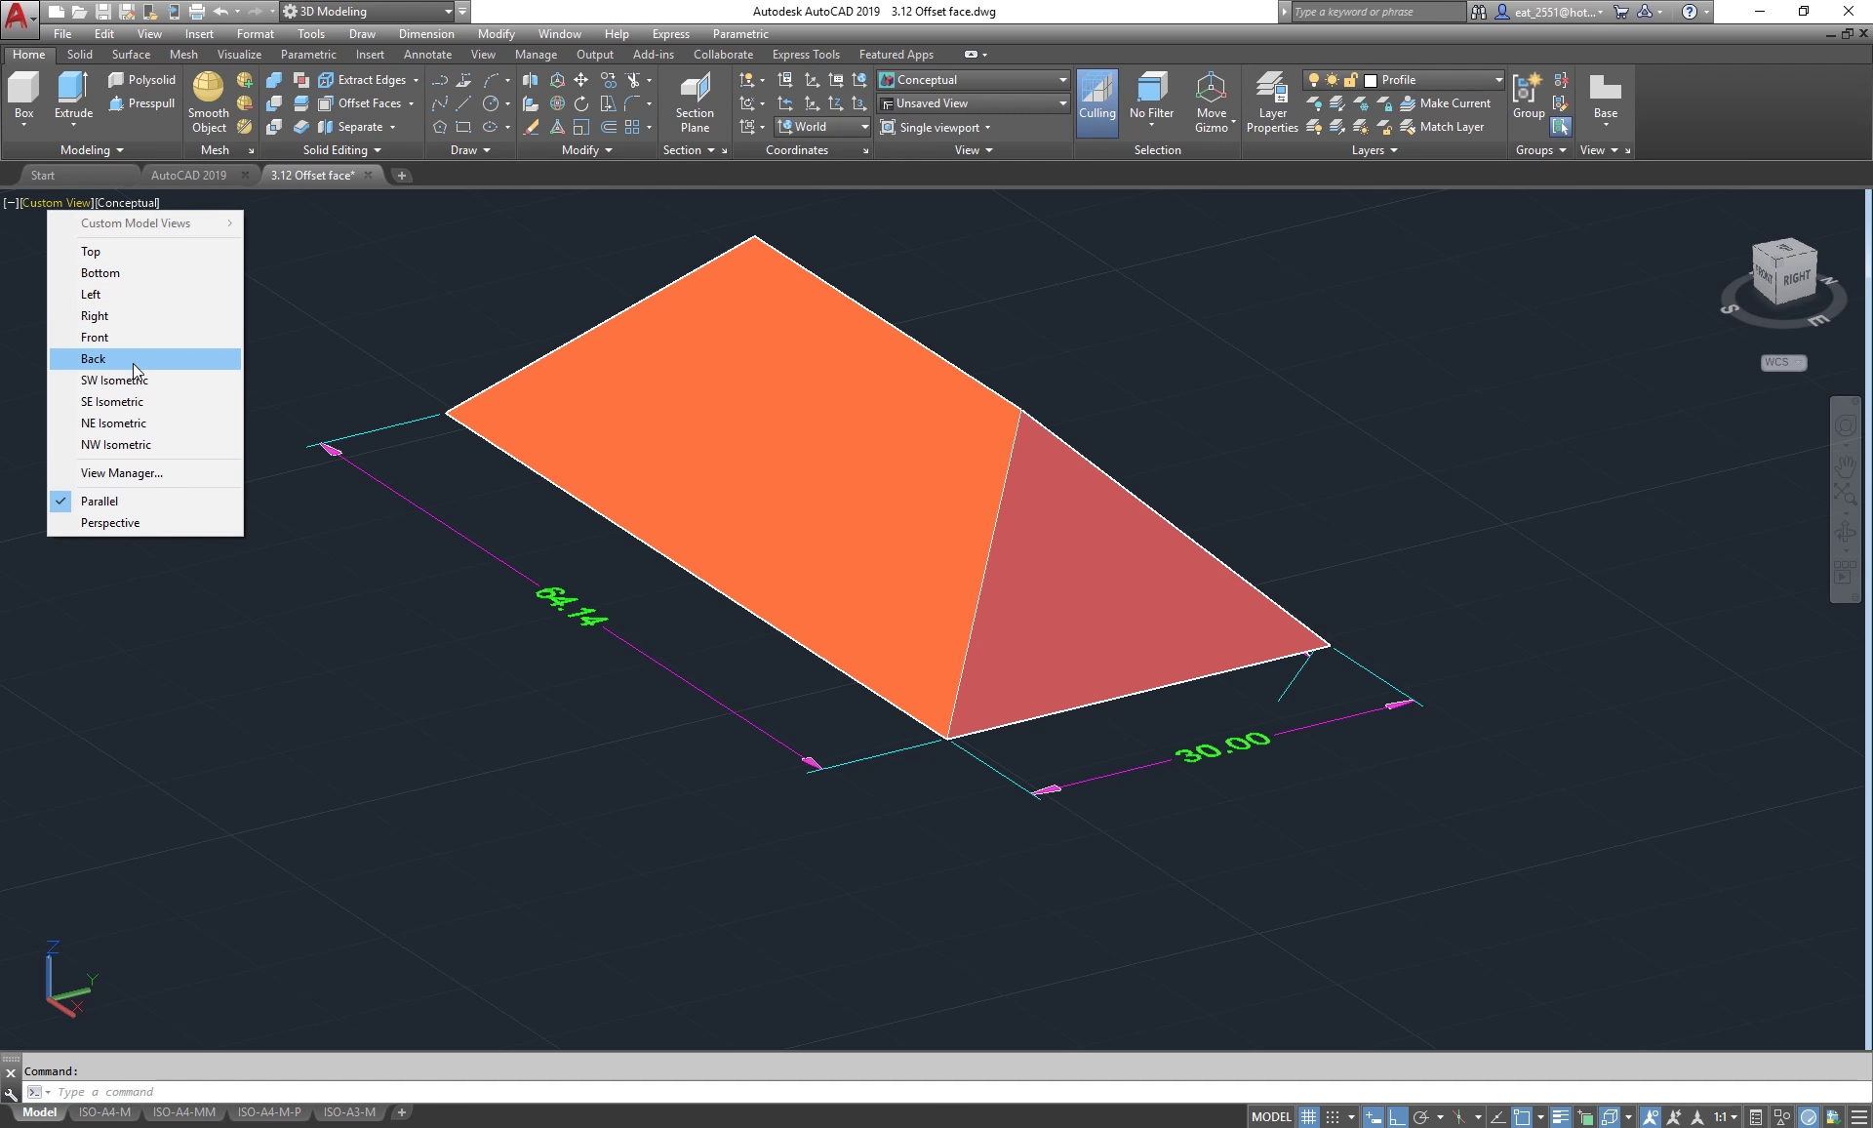
{"action": "left_click", "coordinate": [135, 337]}
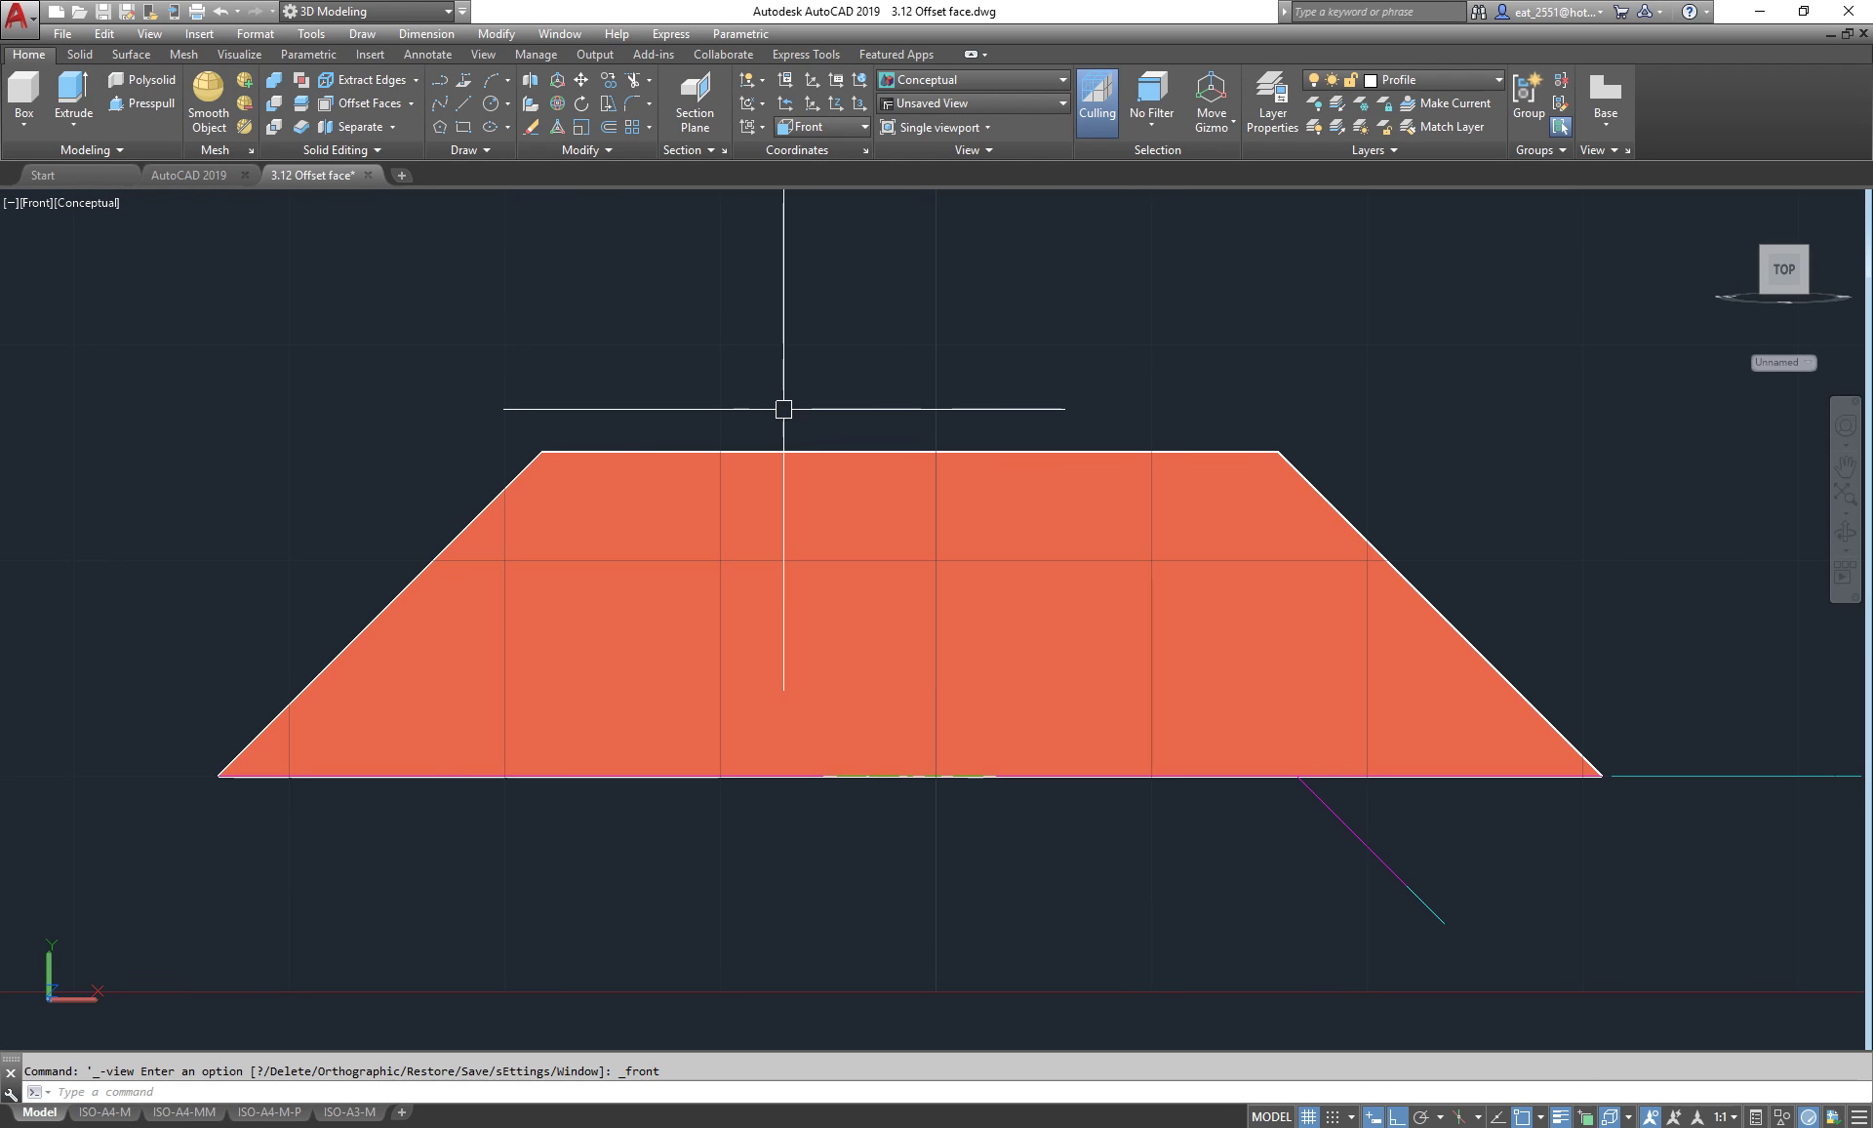
{"action": "left_click", "coordinate": [84, 200]}
{"action": "left_click", "coordinate": [202, 251]}
{"action": "scroll", "coordinate": [191, 251], "scroll_direction": "down", "scroll_amount": 2}
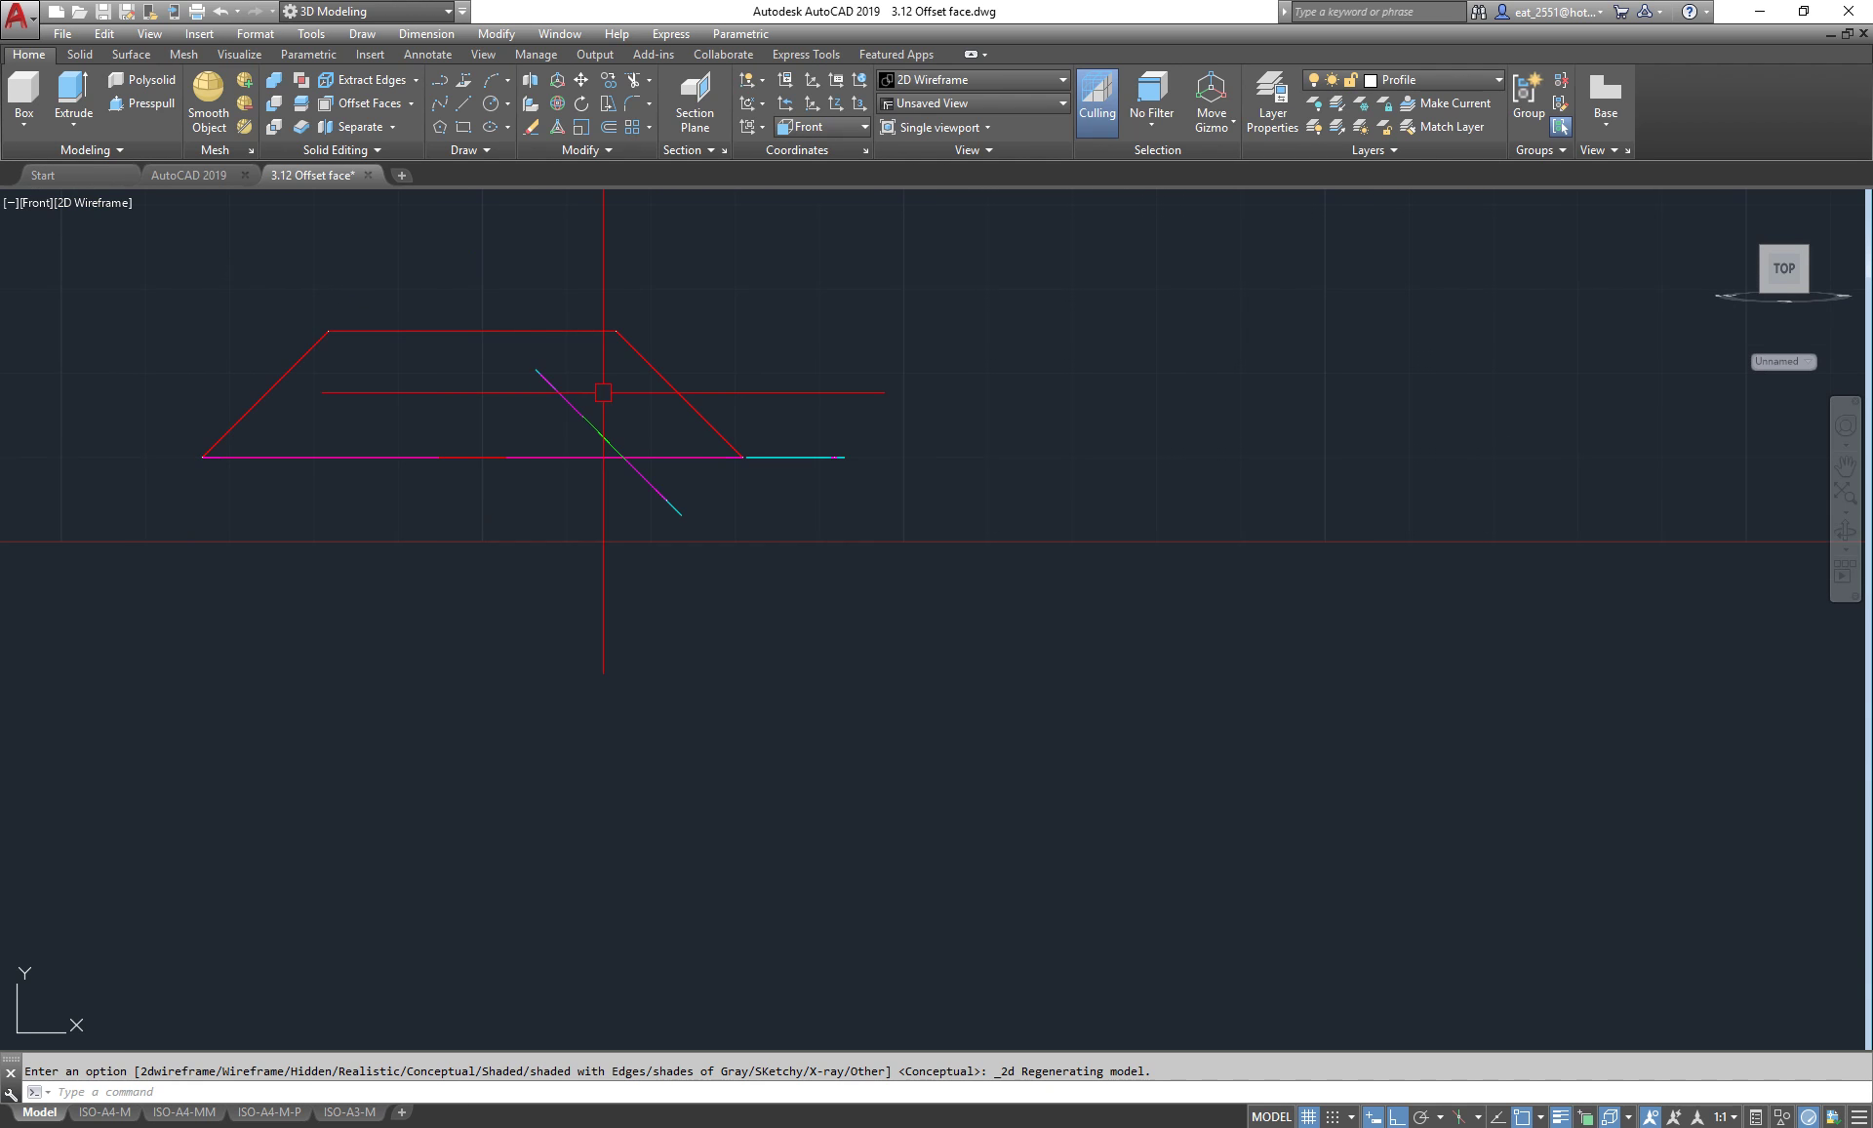
{"action": "middle_click_drag", "start_coordinate": [607, 388], "coordinate": [718, 485]}
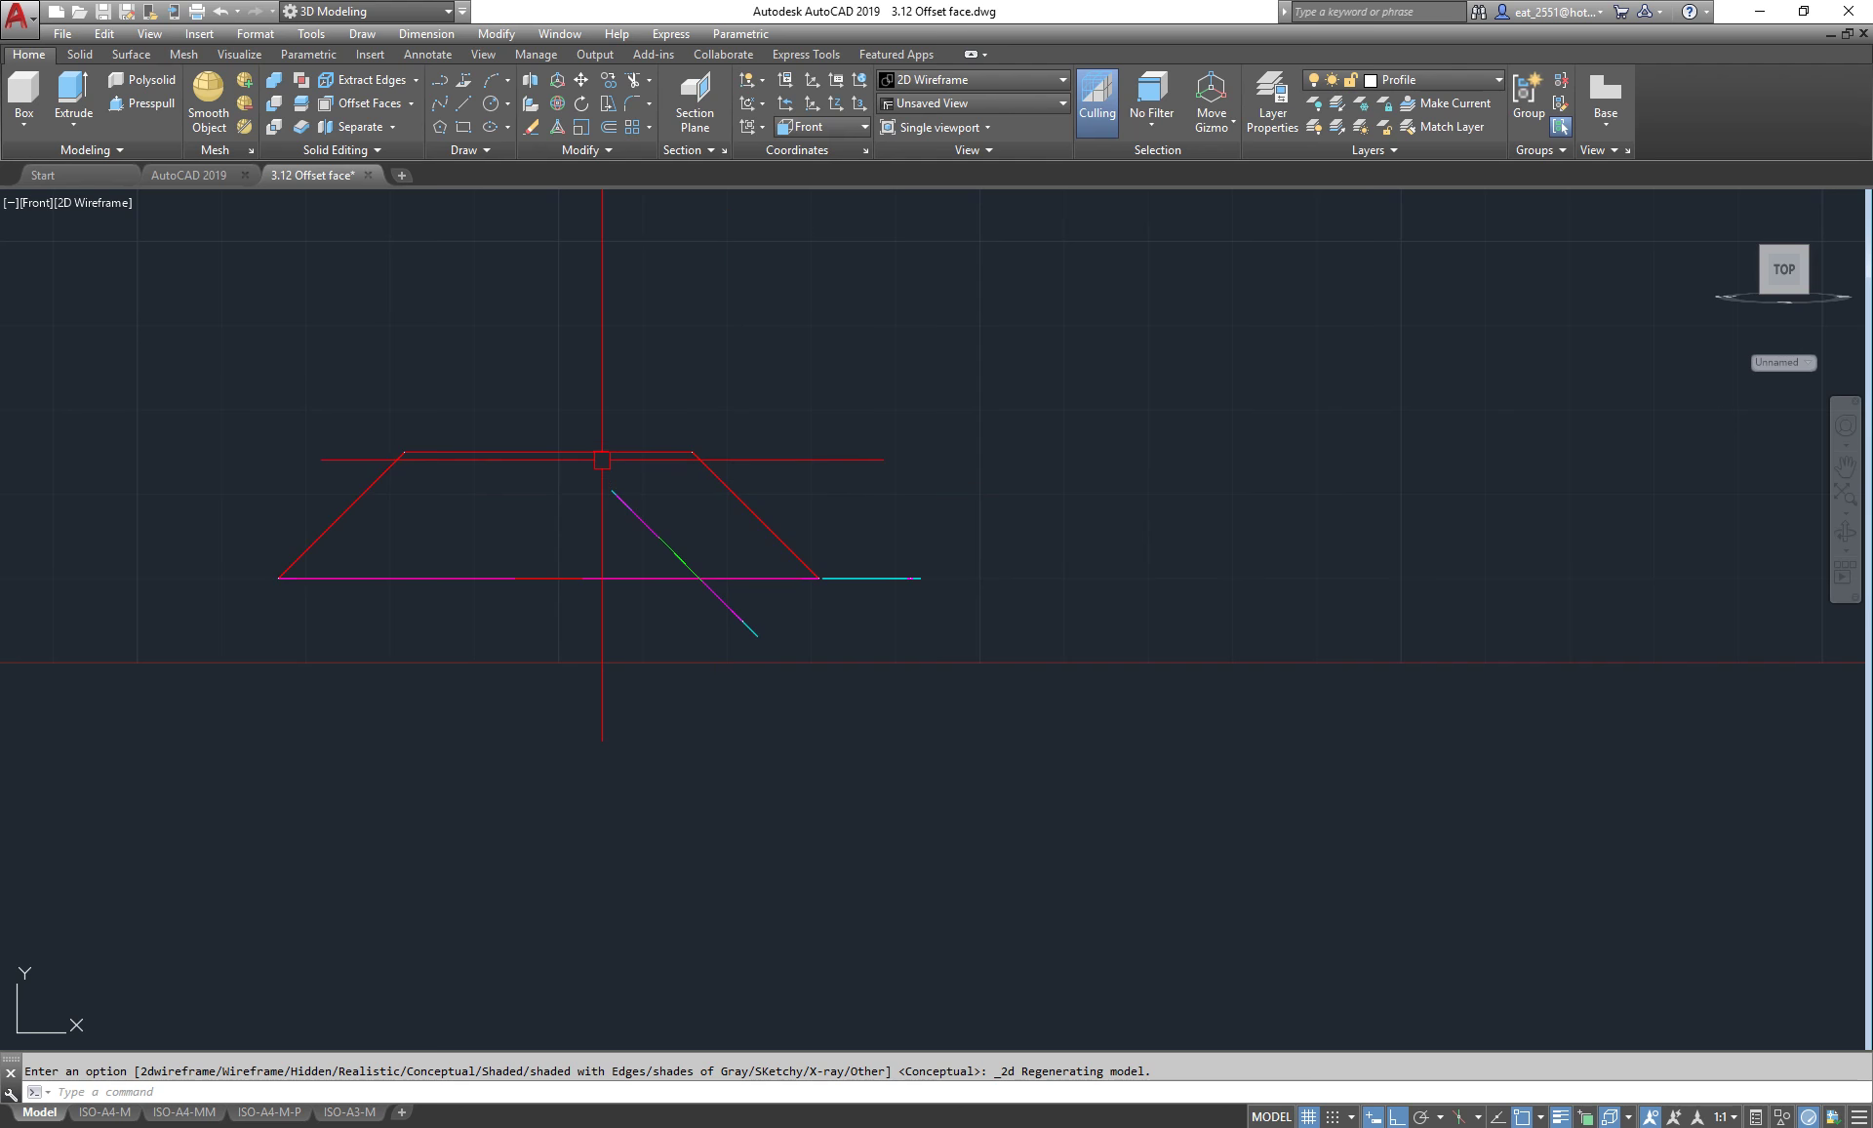
{"action": "middle_click_drag", "start_coordinate": [1004, 572], "coordinate": [891, 598]}
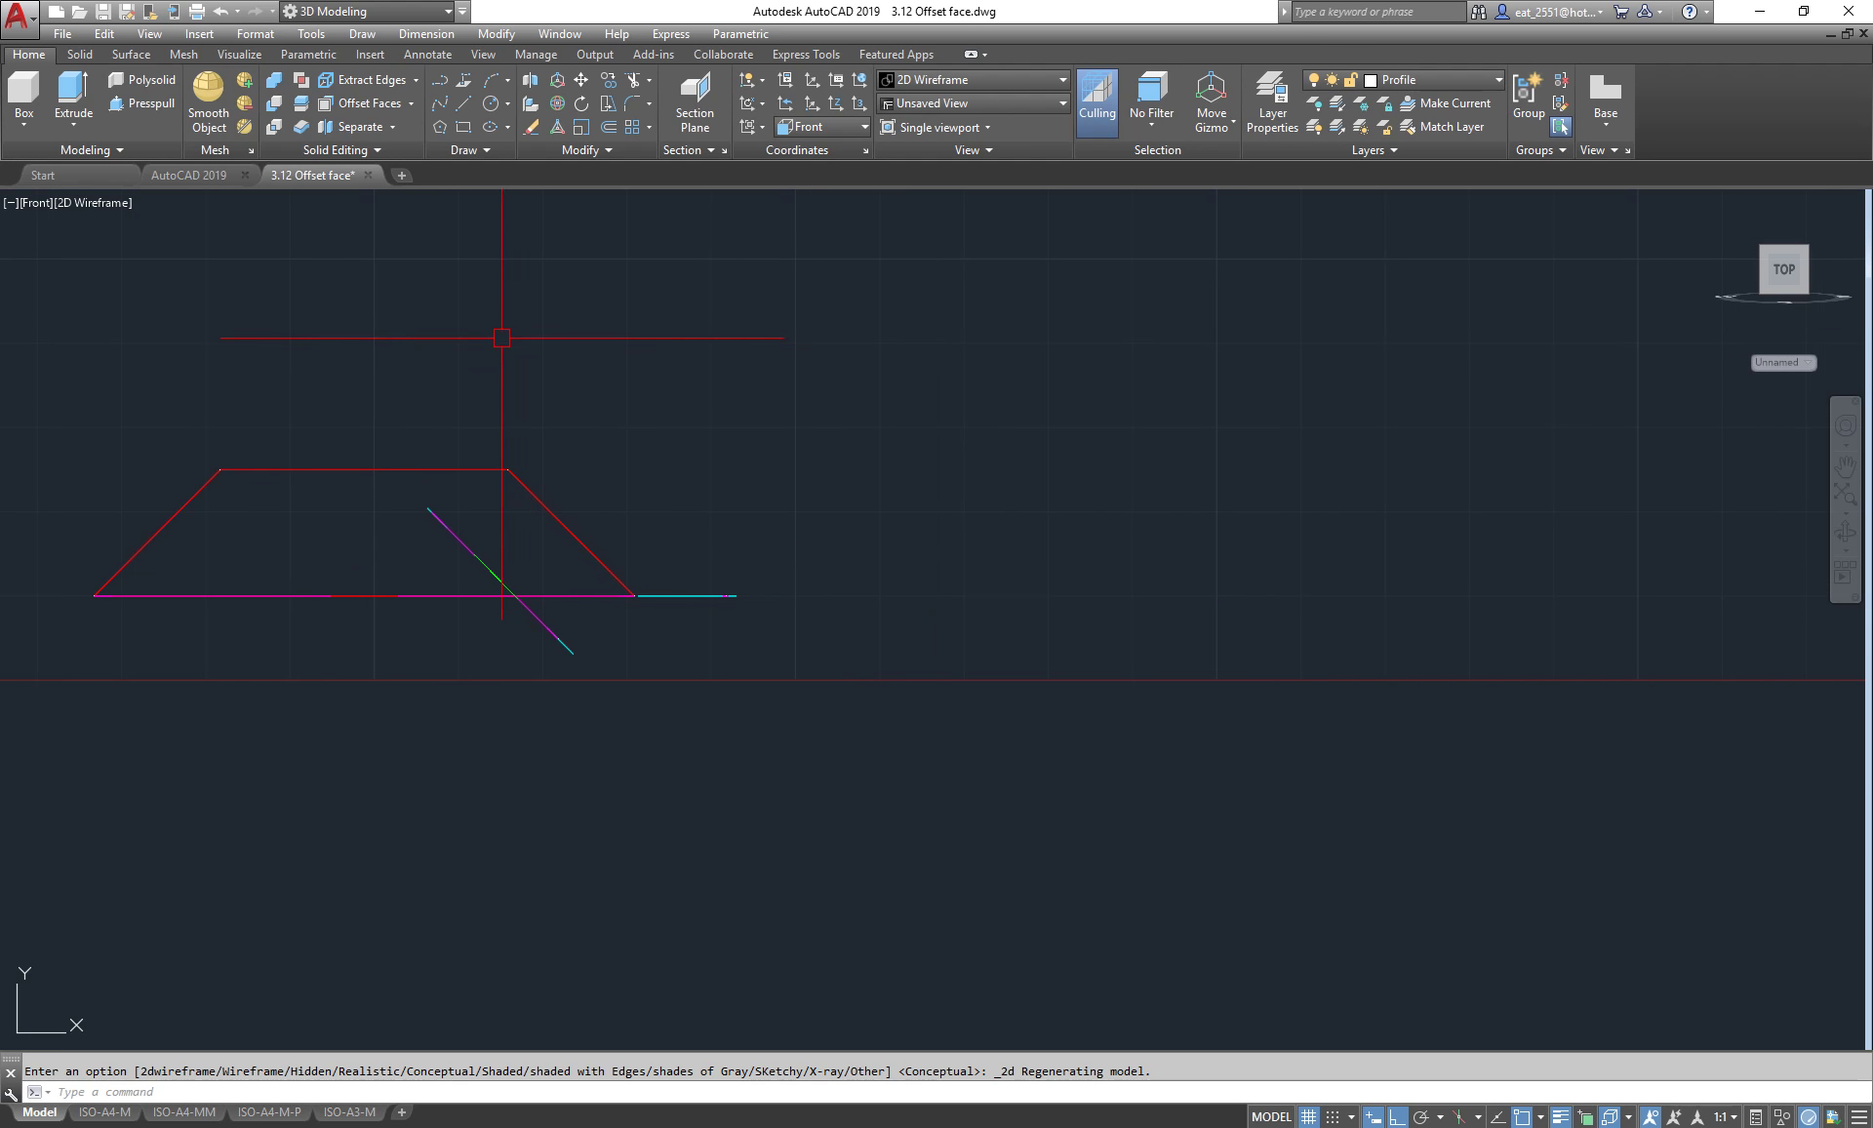
- Draw a 50-unit horizontal base line beside the wedge outline
{"action": "left_click", "coordinate": [464, 107]}
{"action": "left_click", "coordinate": [997, 584]}
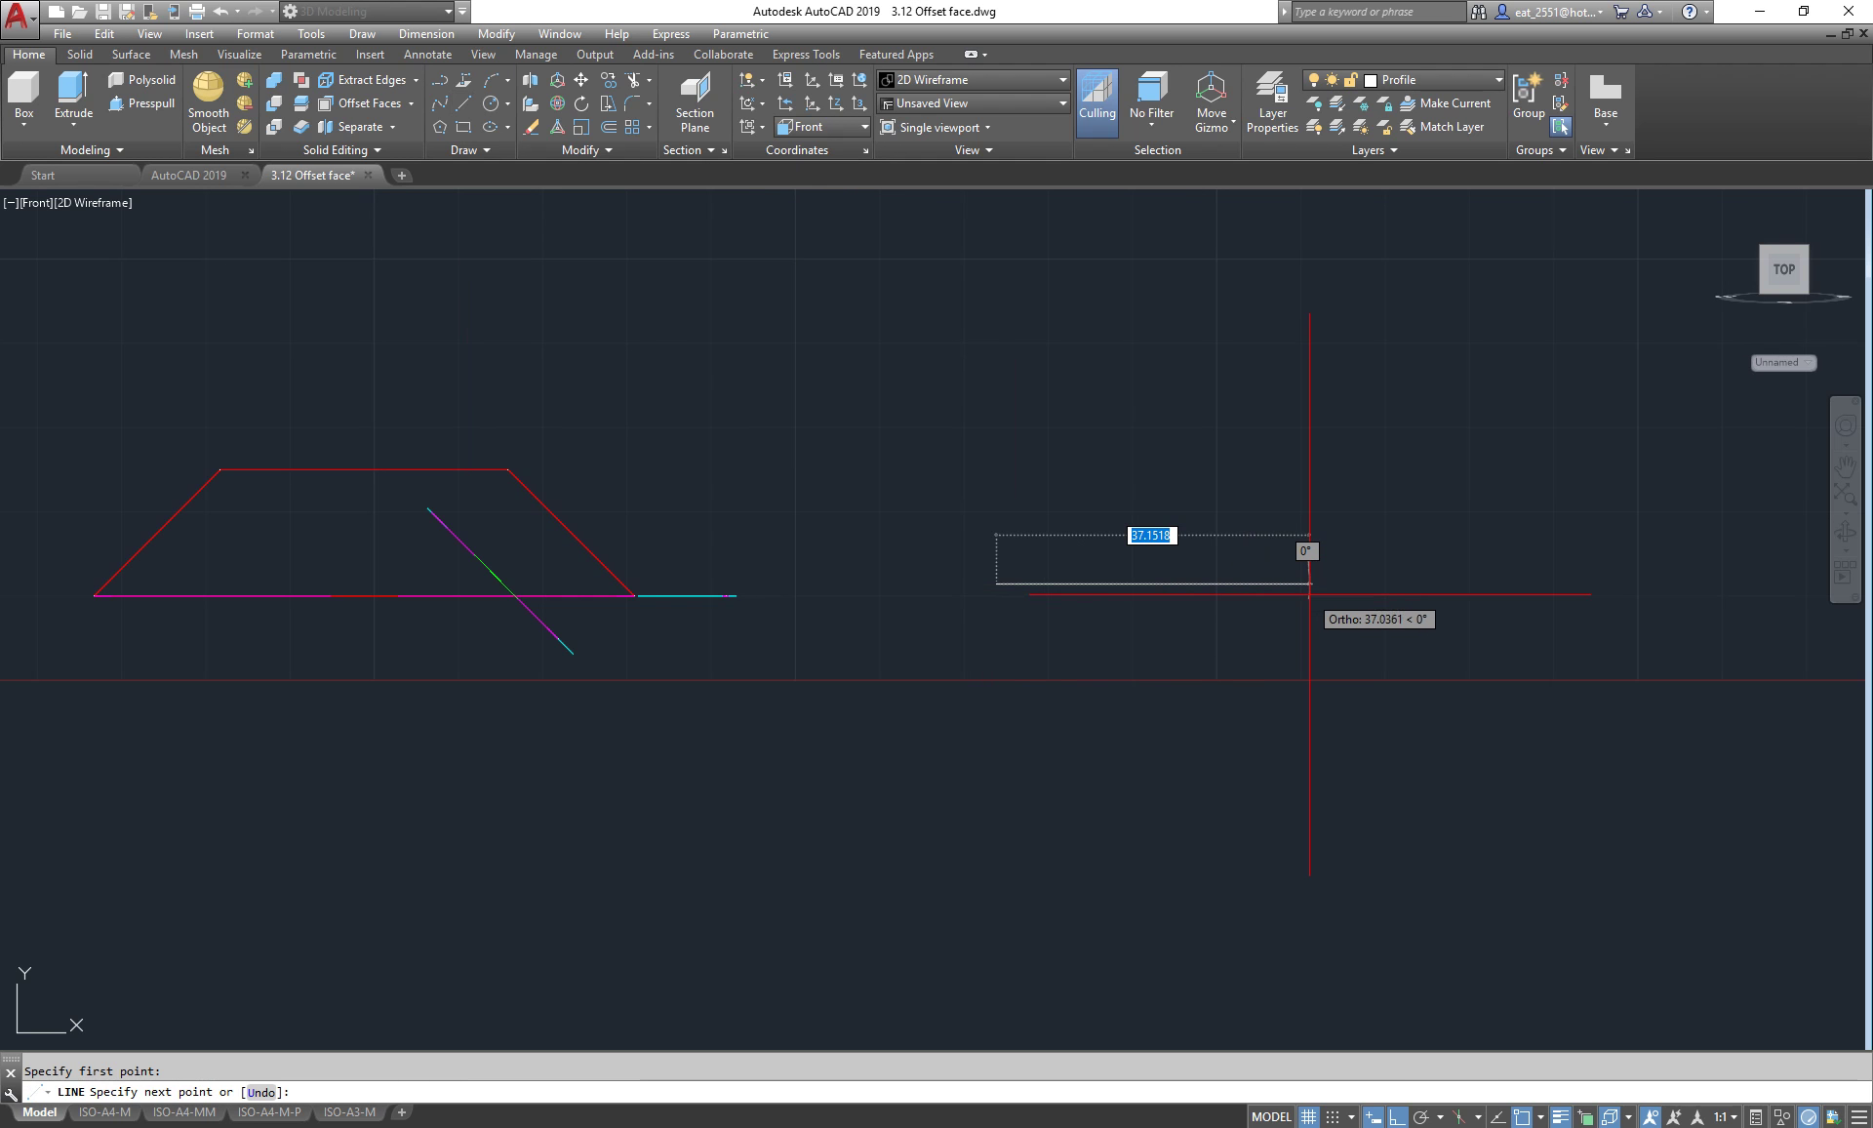
{"action": "type", "text": "50"}
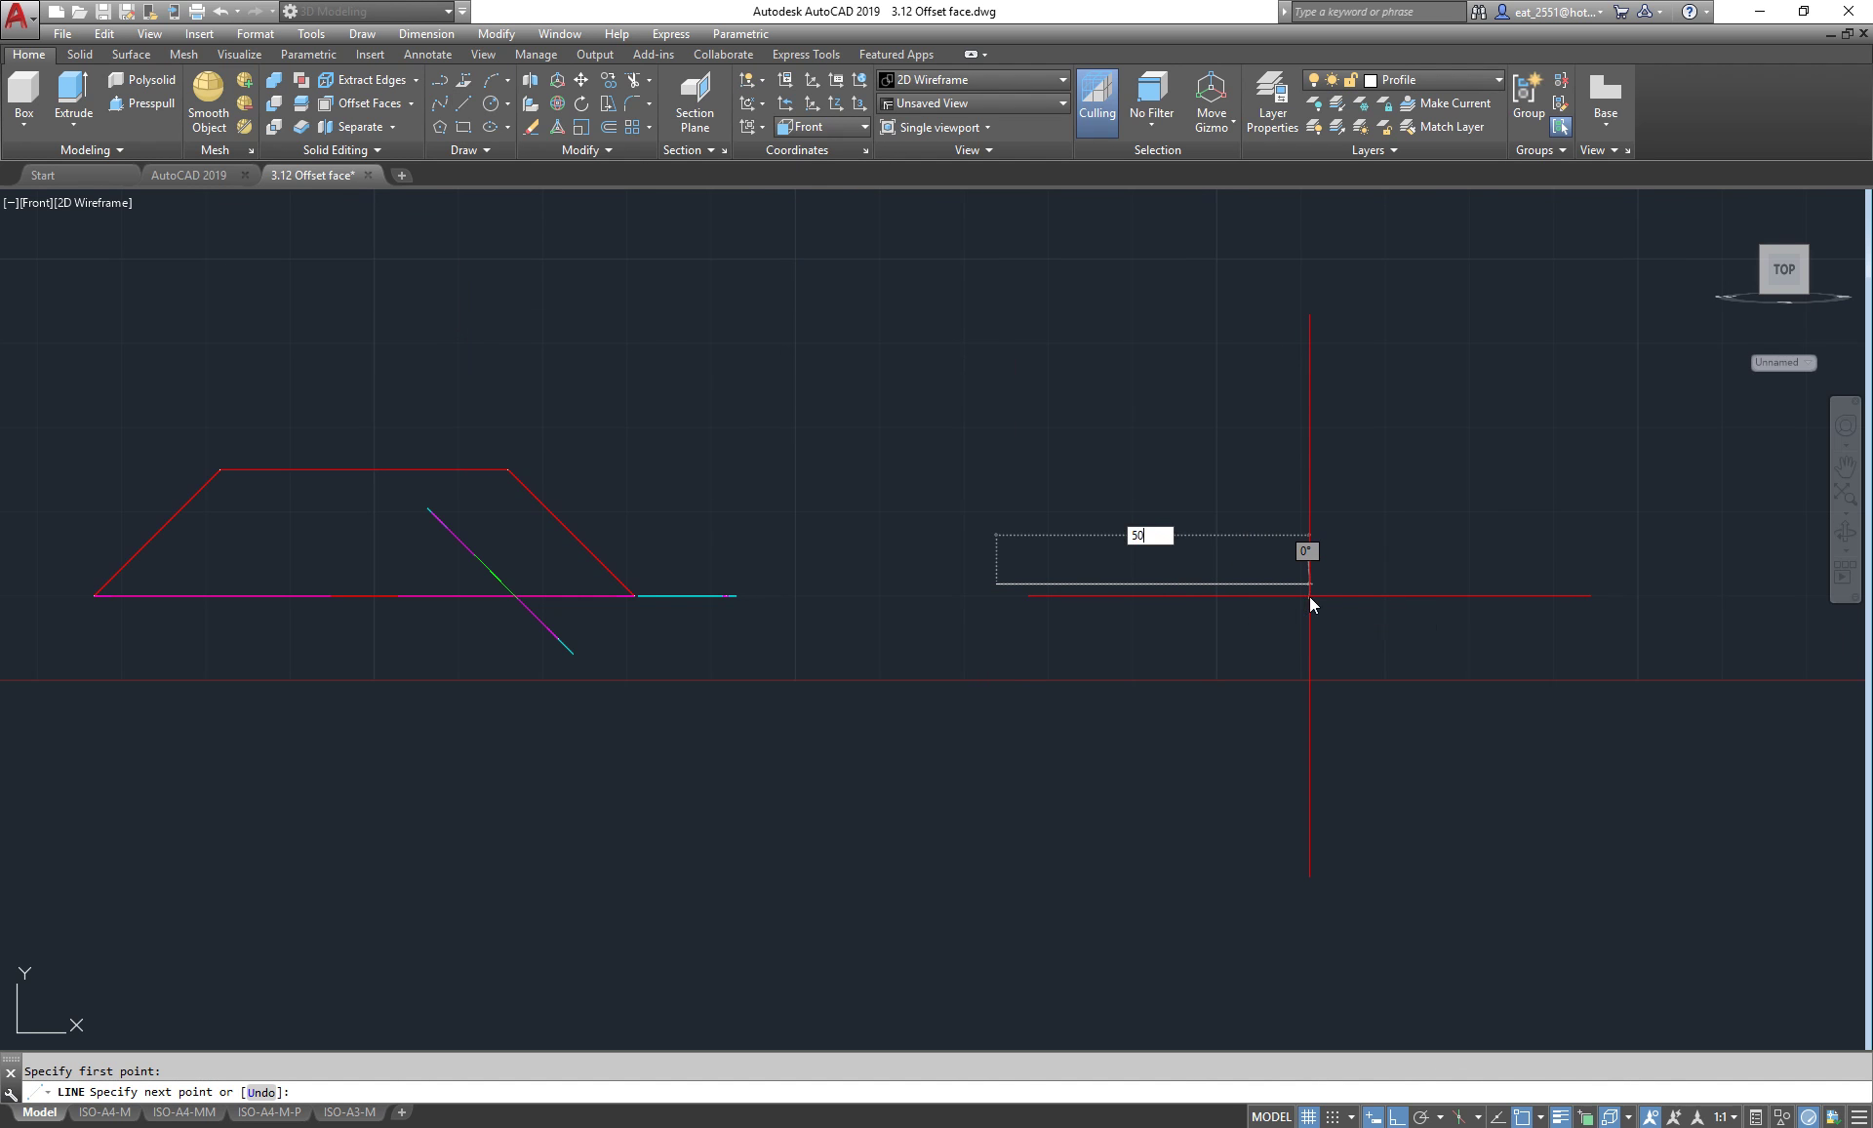
{"action": "key", "text": "Return"}
{"action": "key", "text": "Return"}
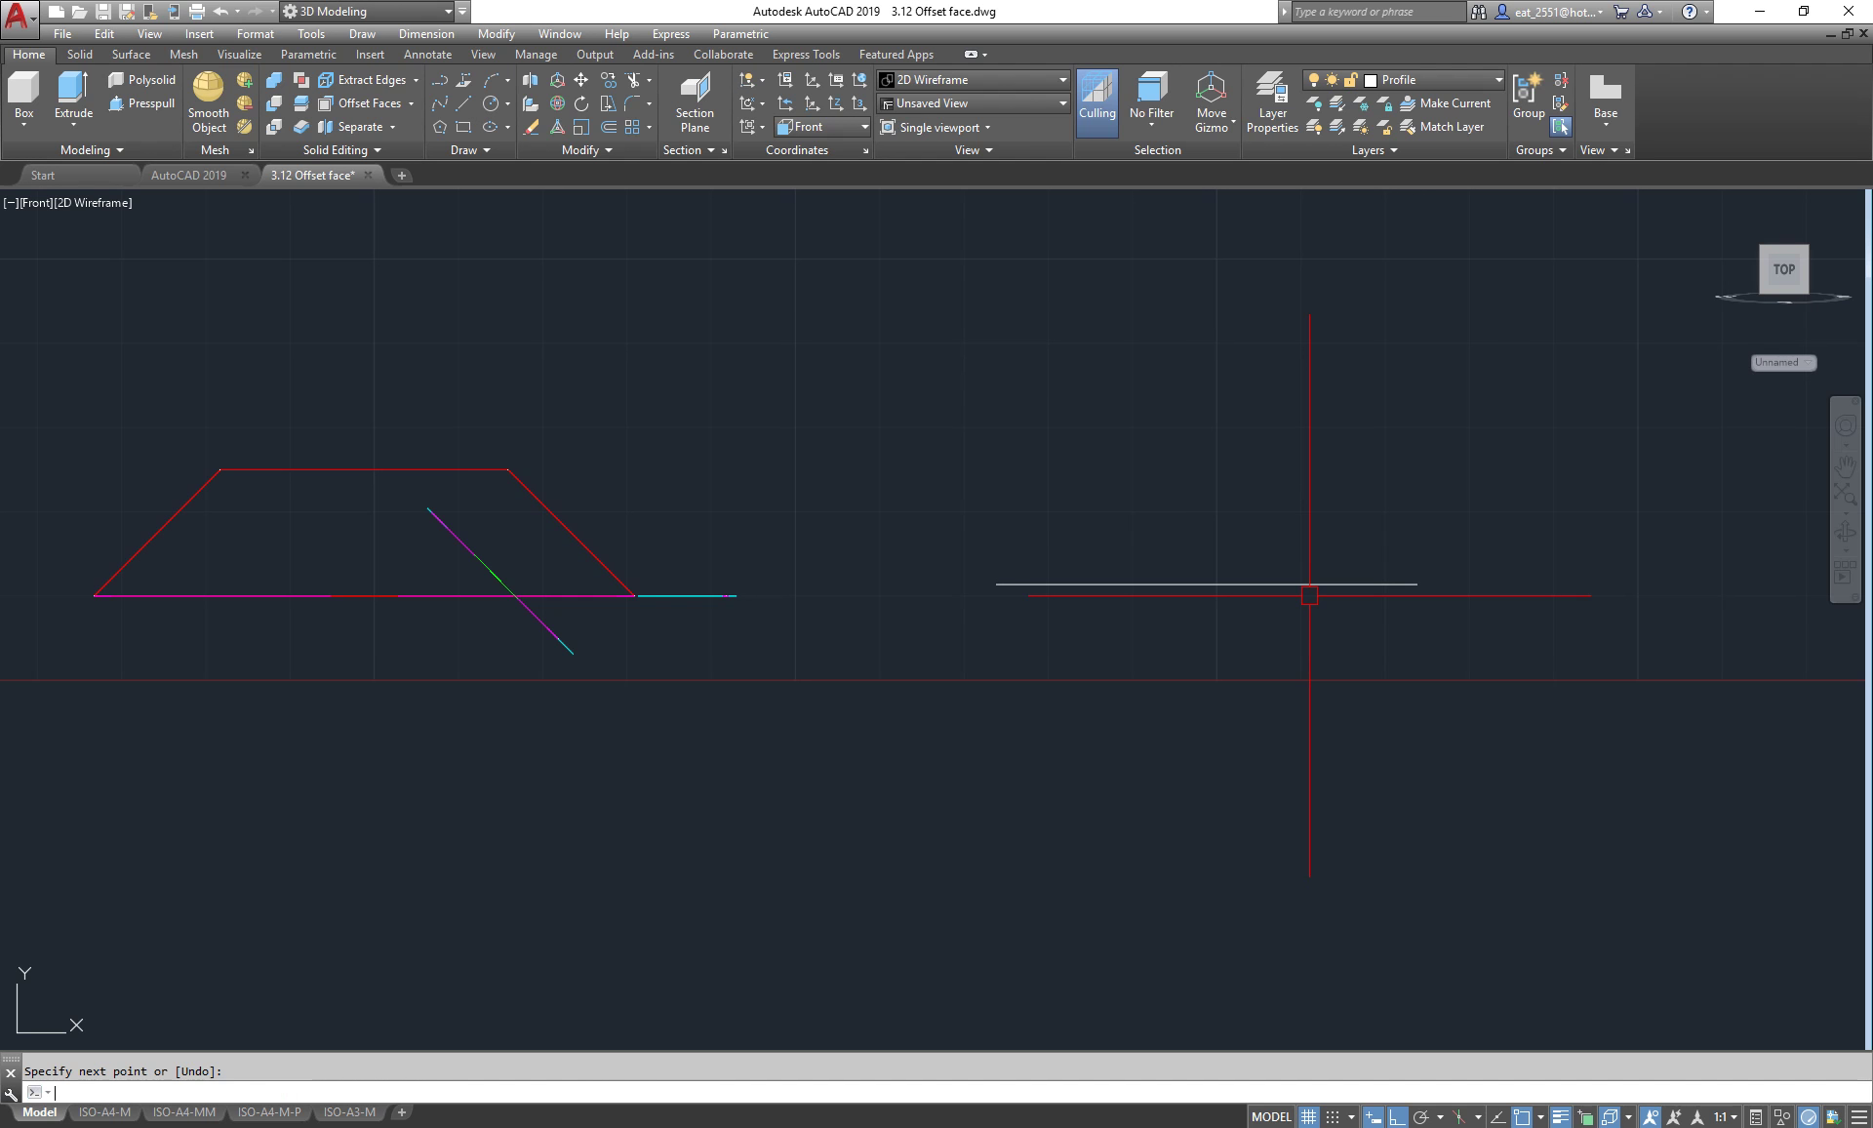
{"action": "middle_click_drag", "start_coordinate": [1287, 566], "coordinate": [1219, 589]}
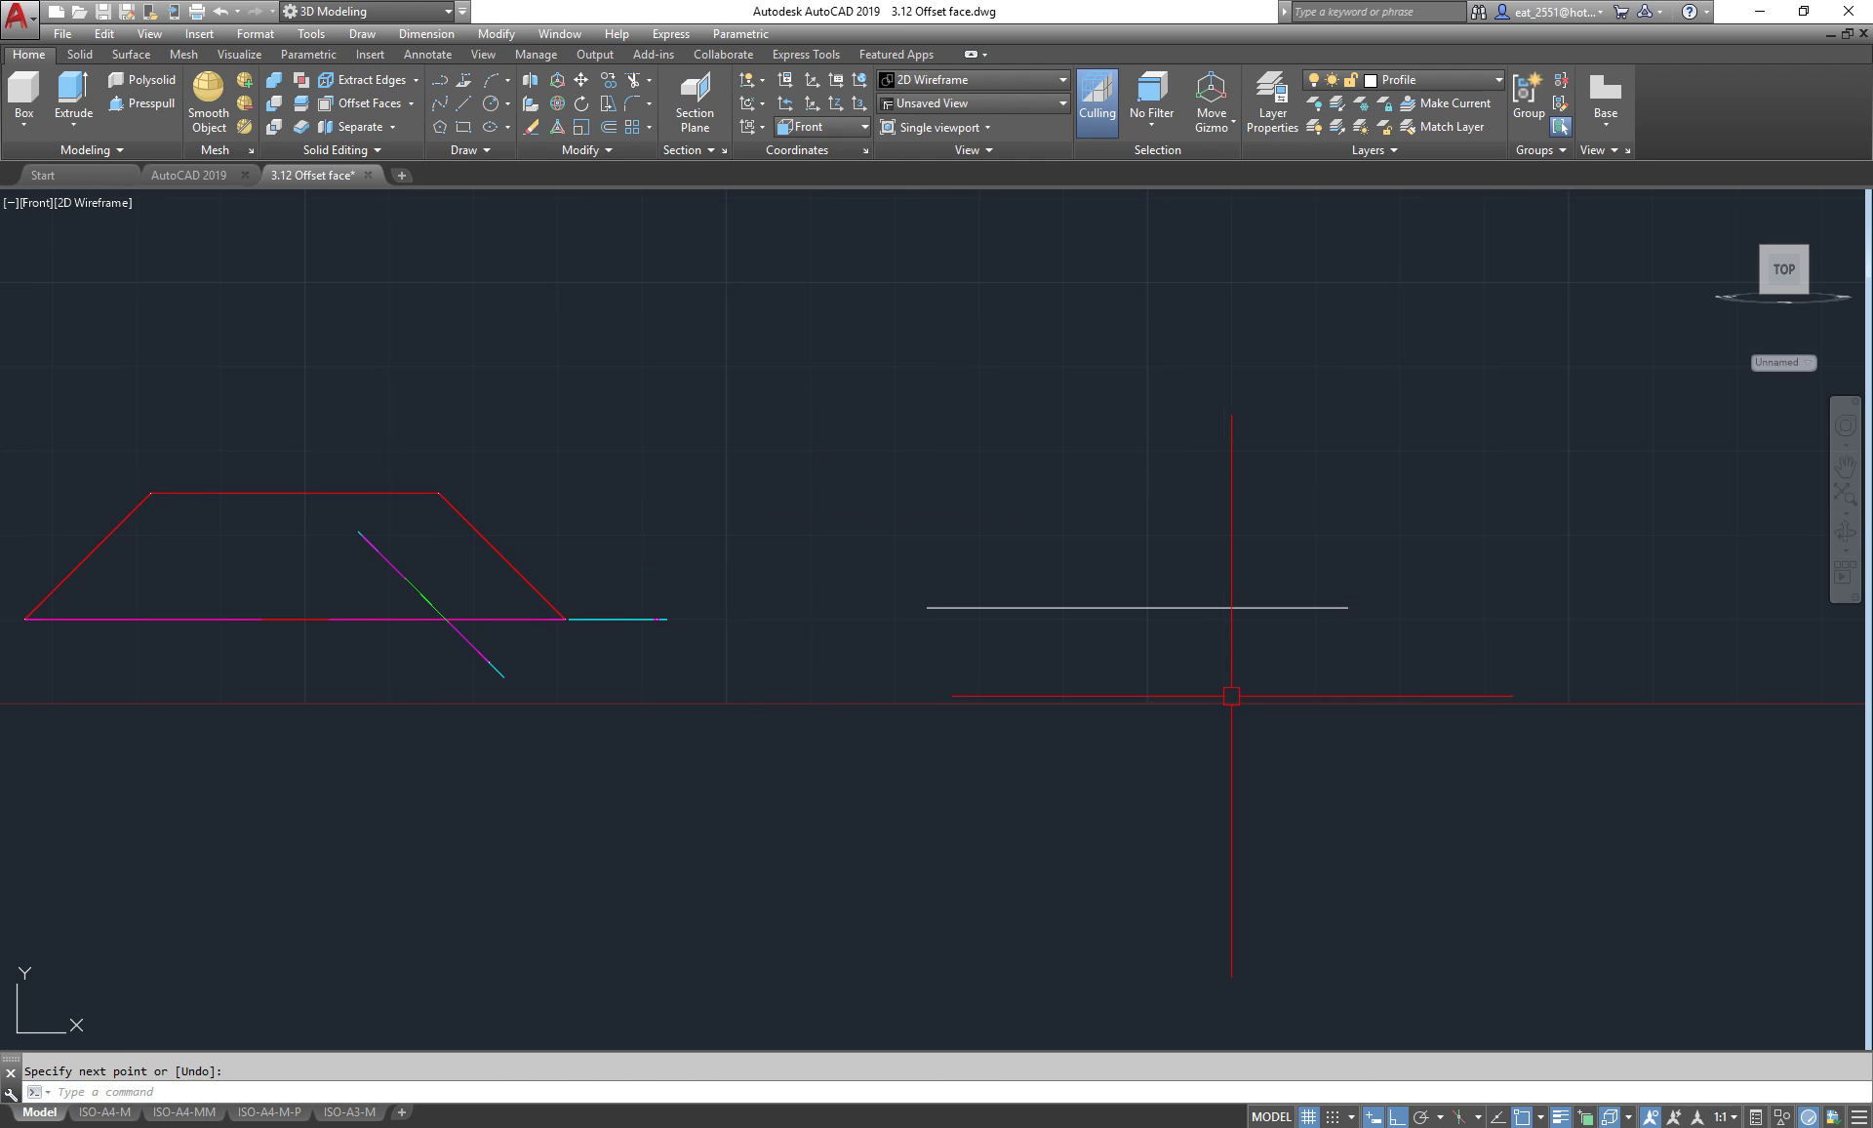
- Draw a vertical line rising from the base line's right end
{"action": "left_click", "coordinate": [464, 103]}
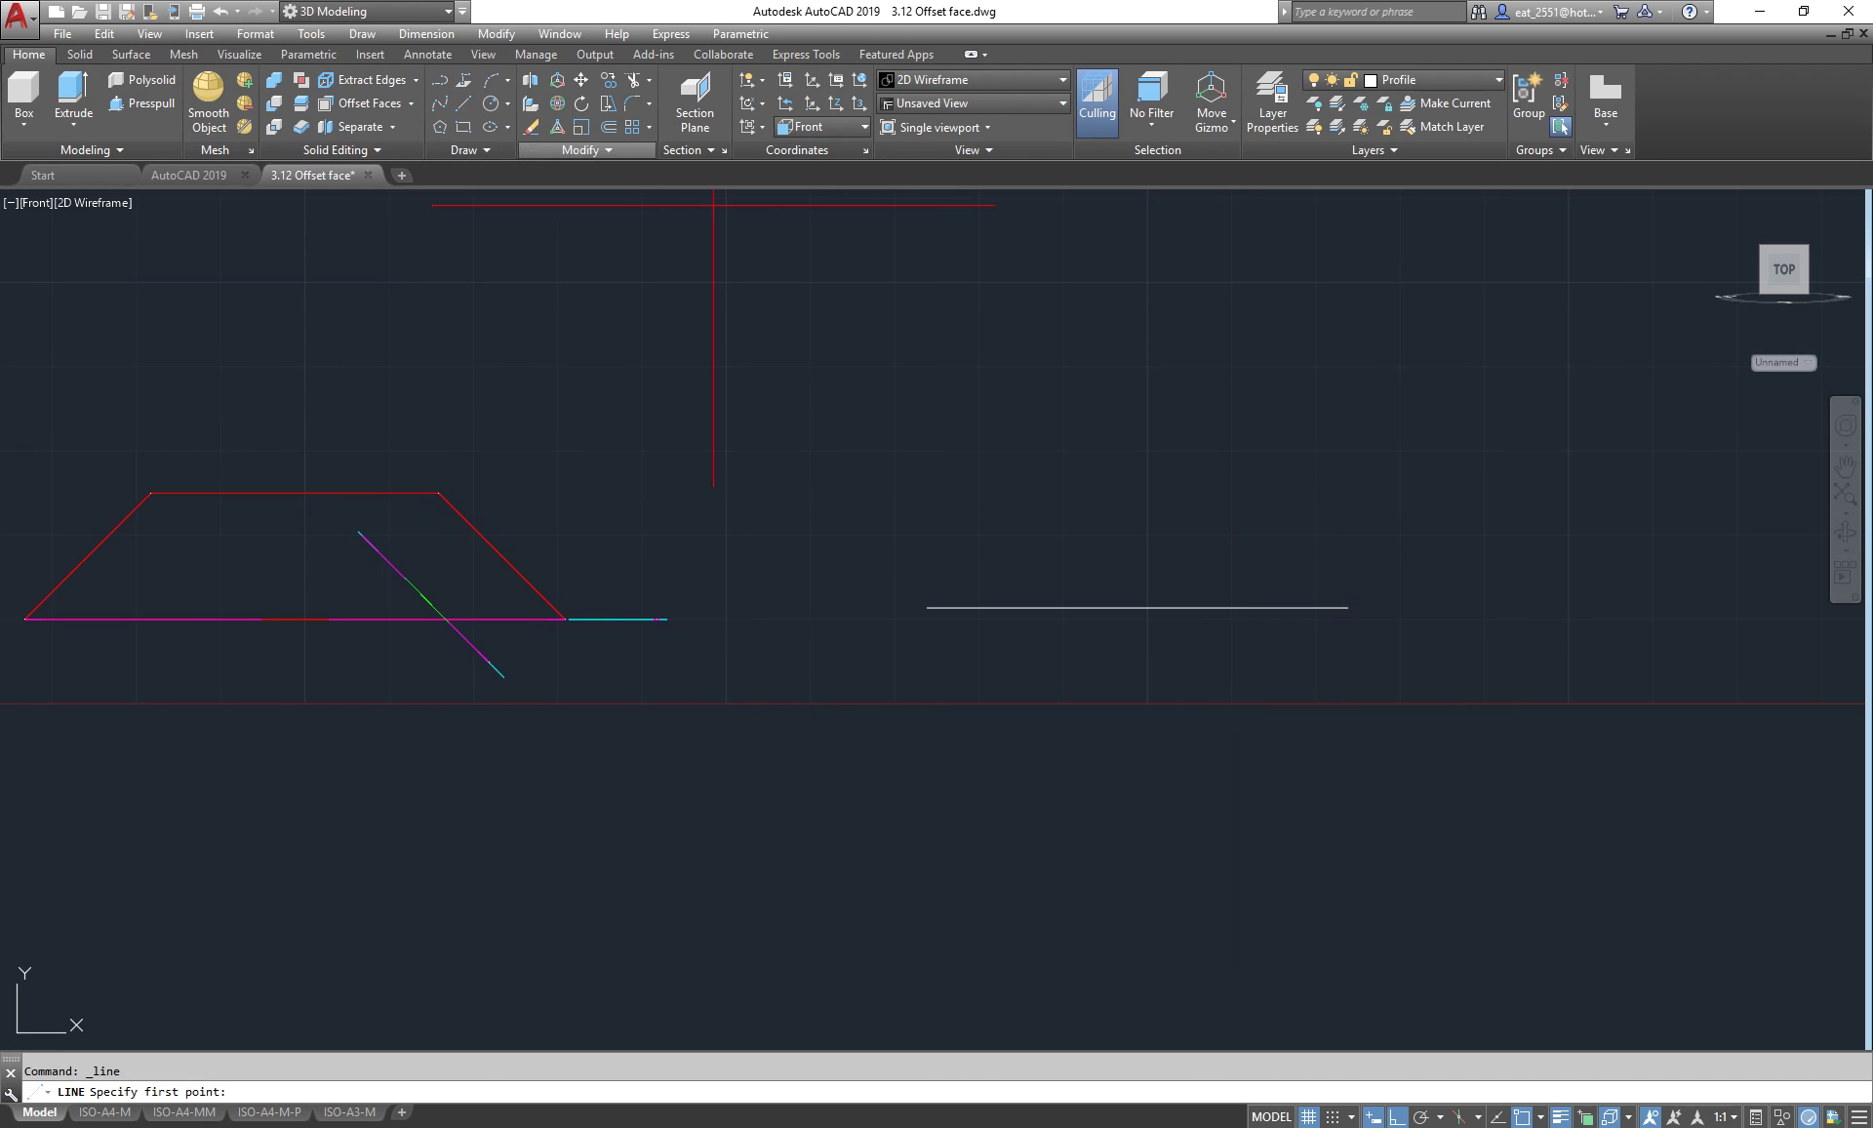
{"action": "left_click", "coordinate": [1348, 607]}
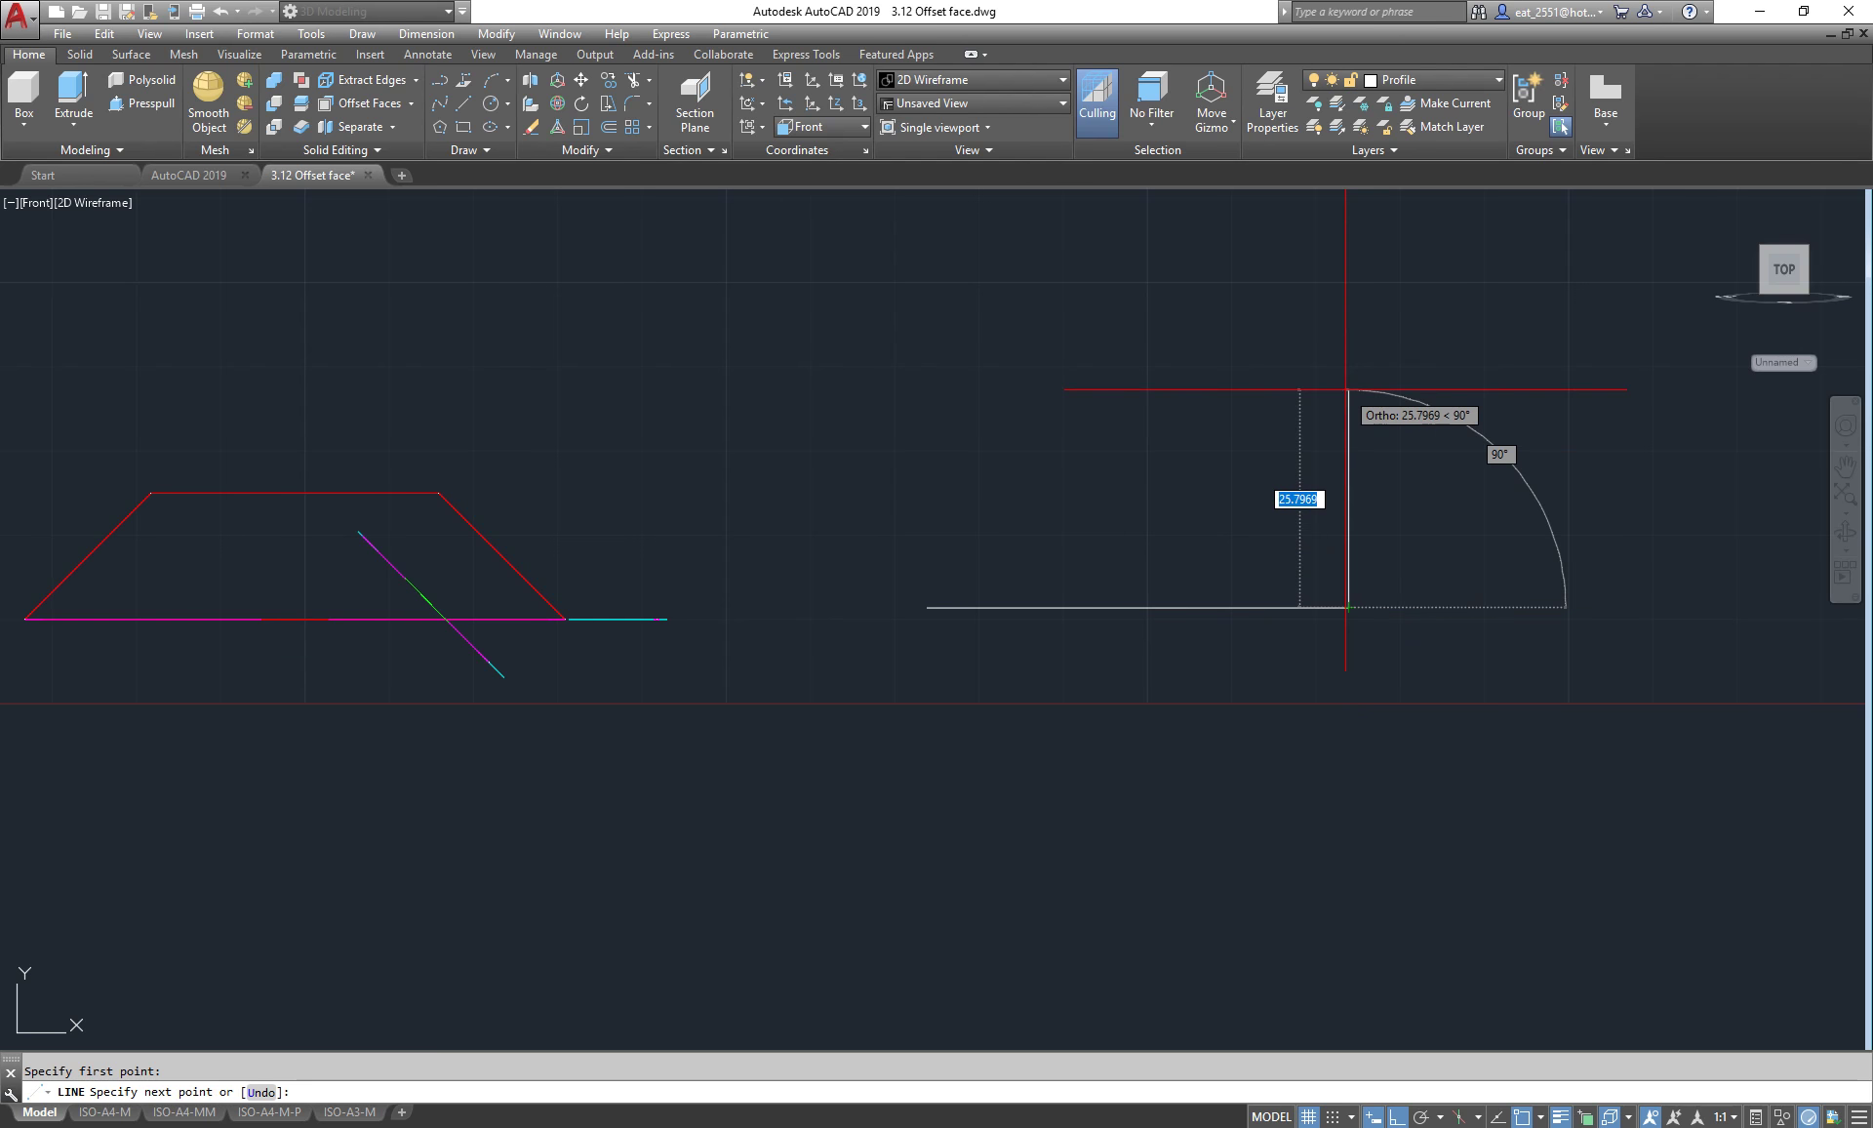
{"action": "left_click", "coordinate": [1348, 358]}
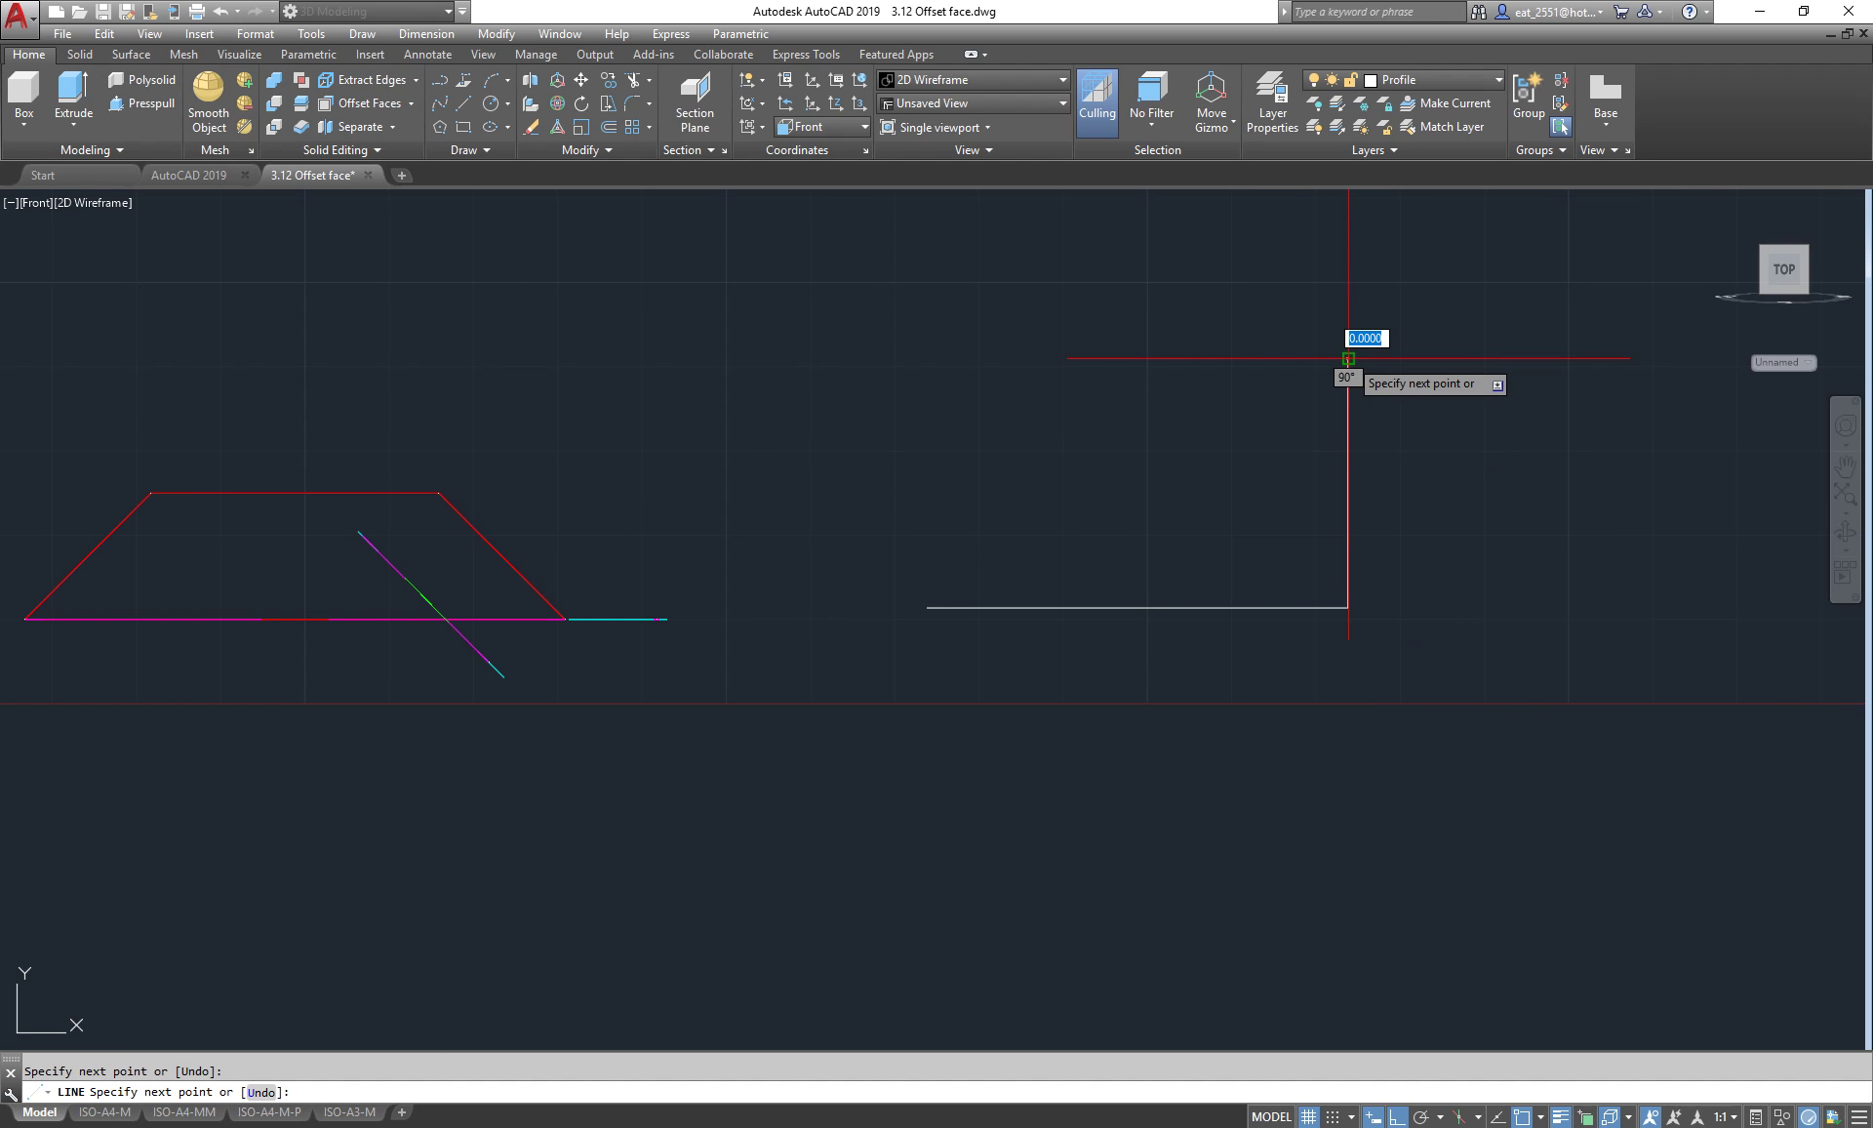
{"action": "key", "text": "Escape"}
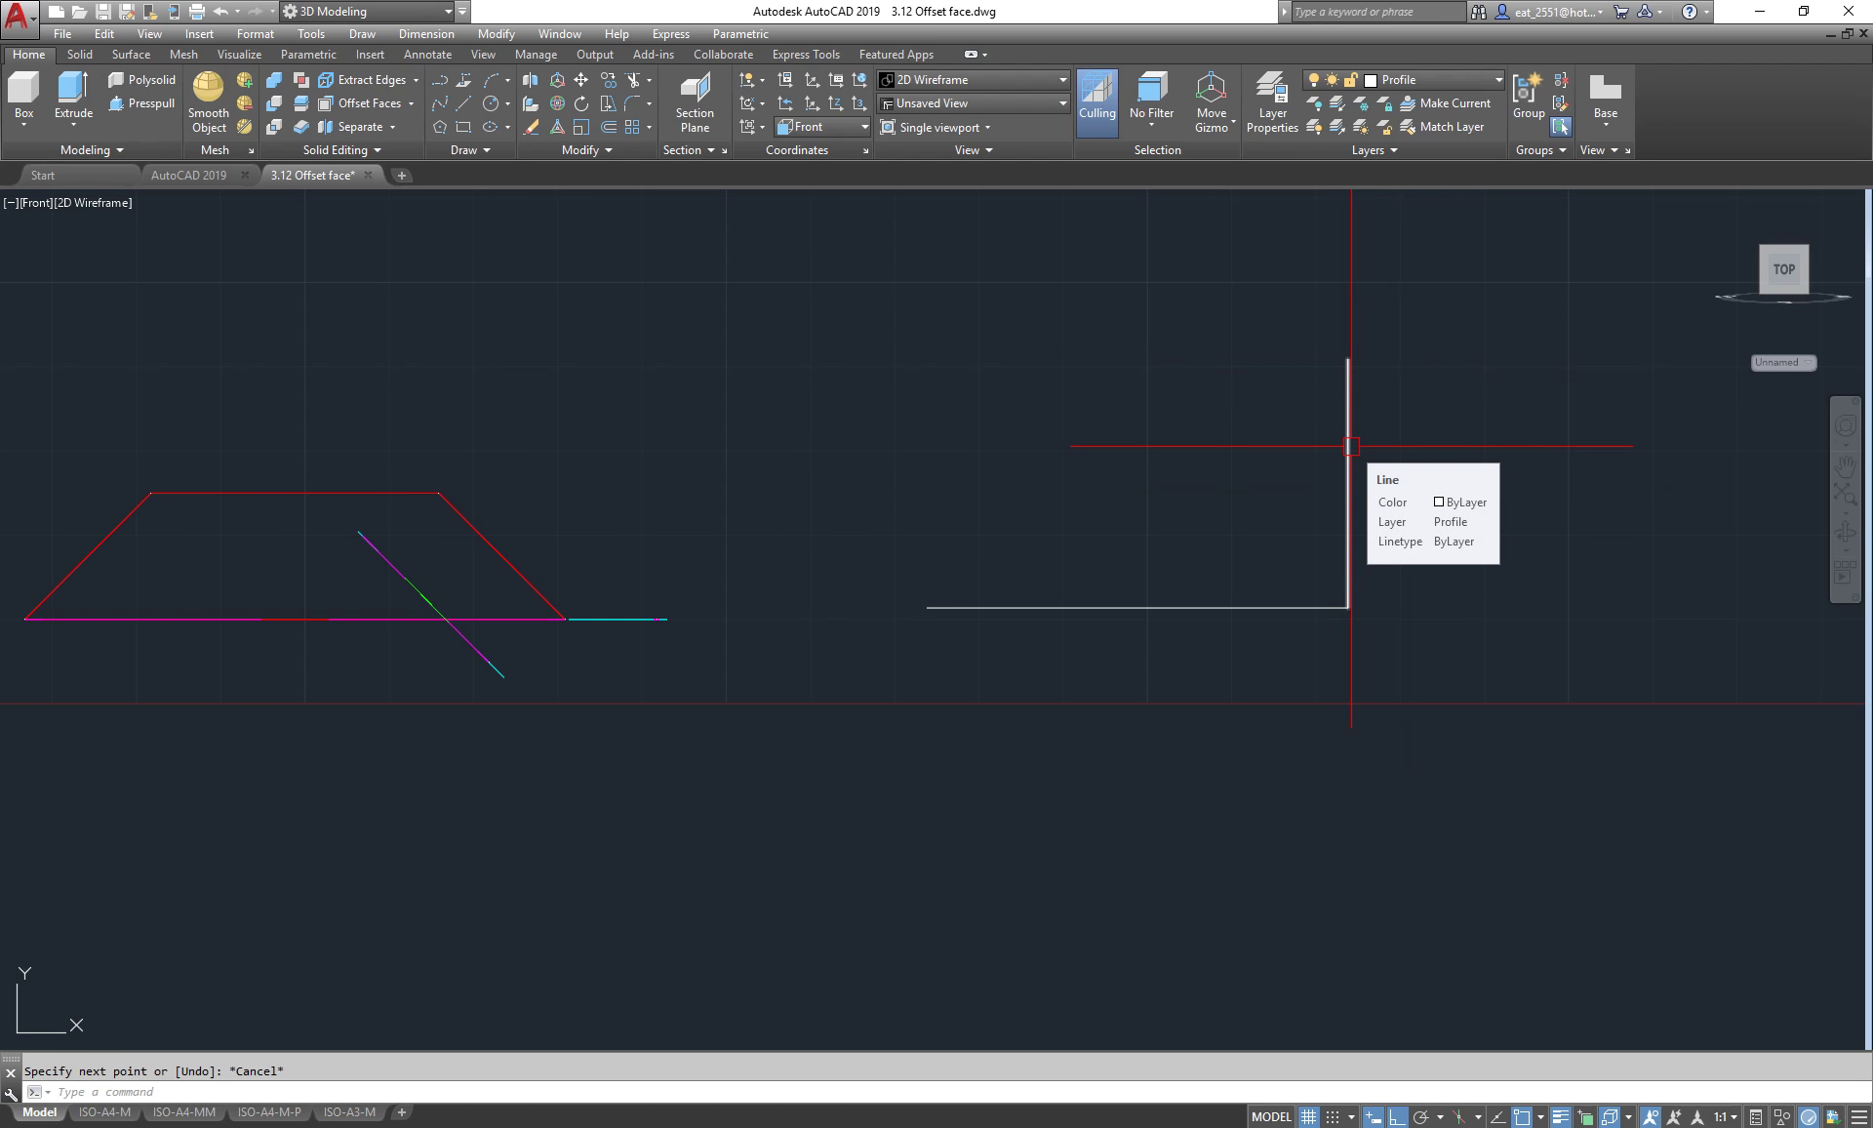
- Rotate the vertical line 60° about the base corner, then delete it and undo back
{"action": "left_click", "coordinate": [581, 103]}
{"action": "left_click", "coordinate": [1348, 459]}
{"action": "key", "text": "Return"}
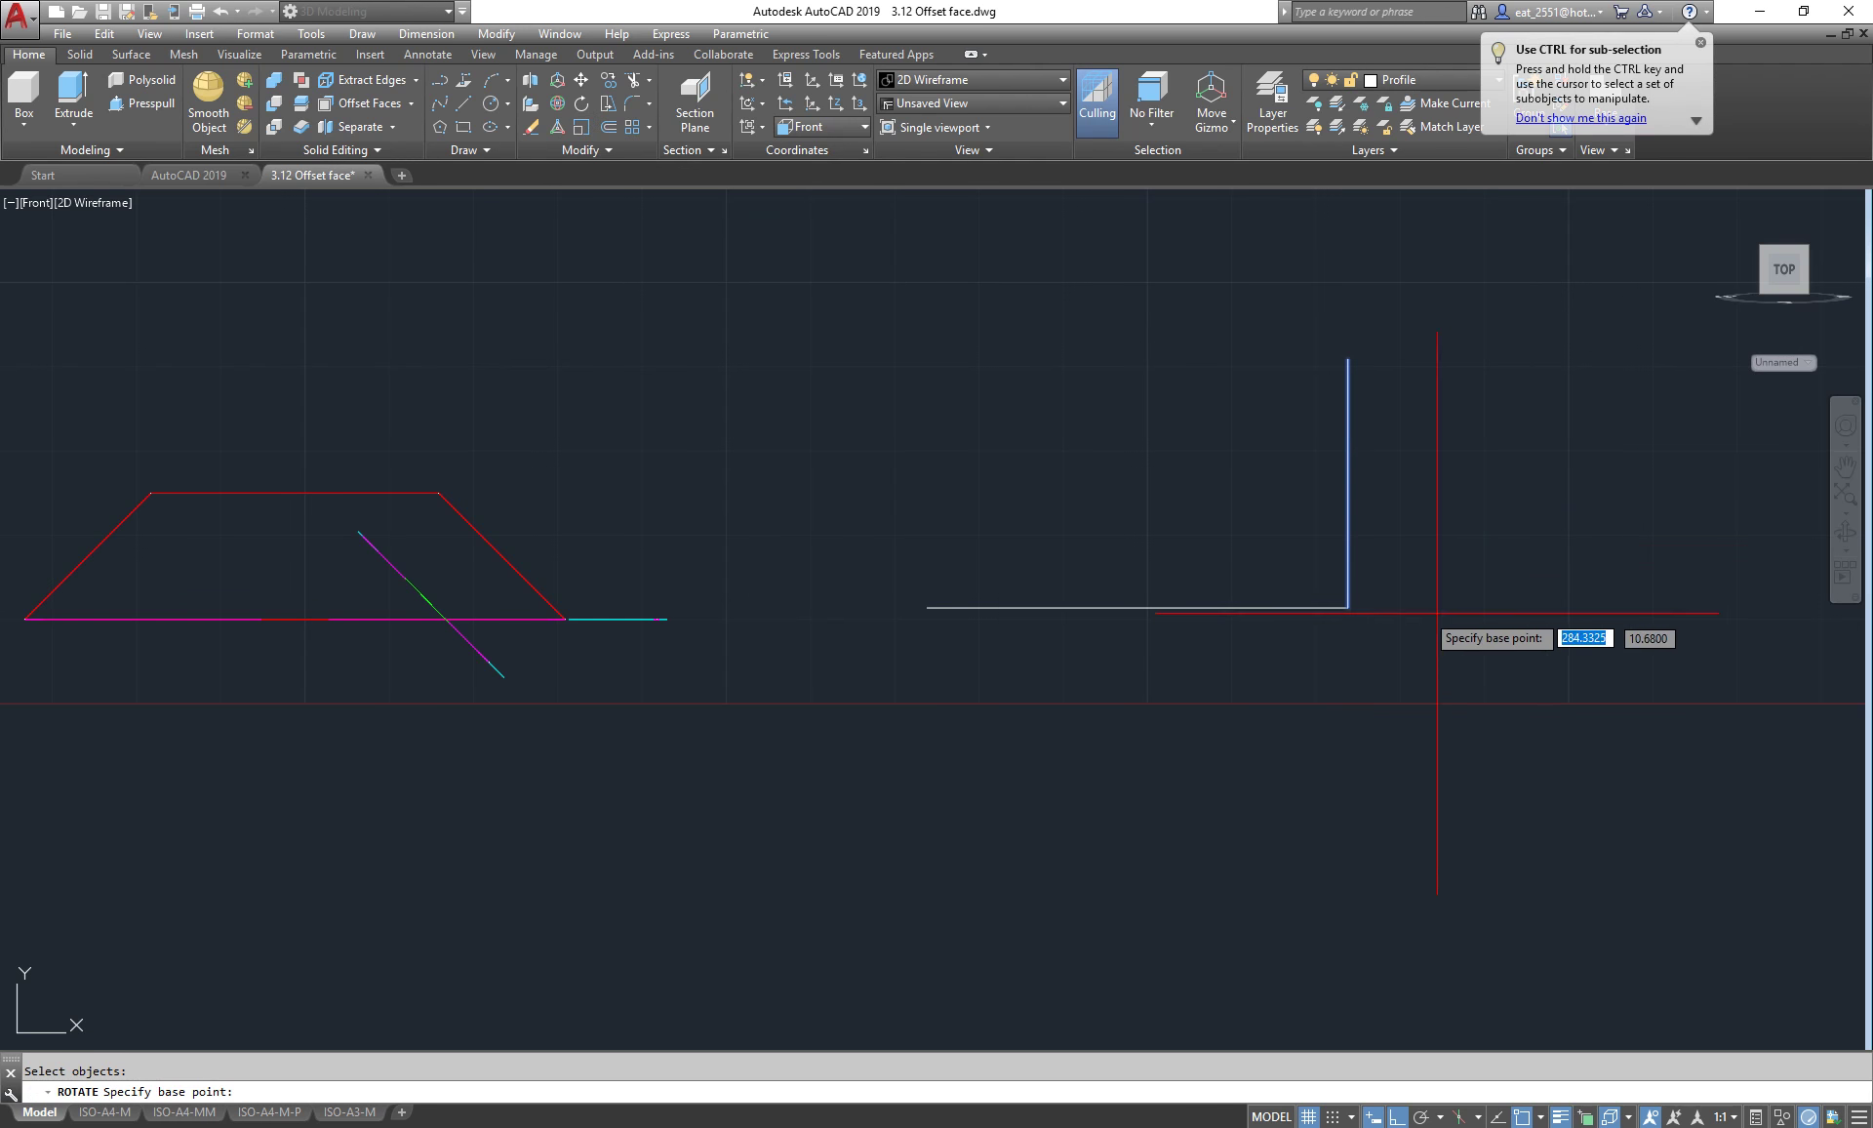
{"action": "left_click", "coordinate": [1348, 607]}
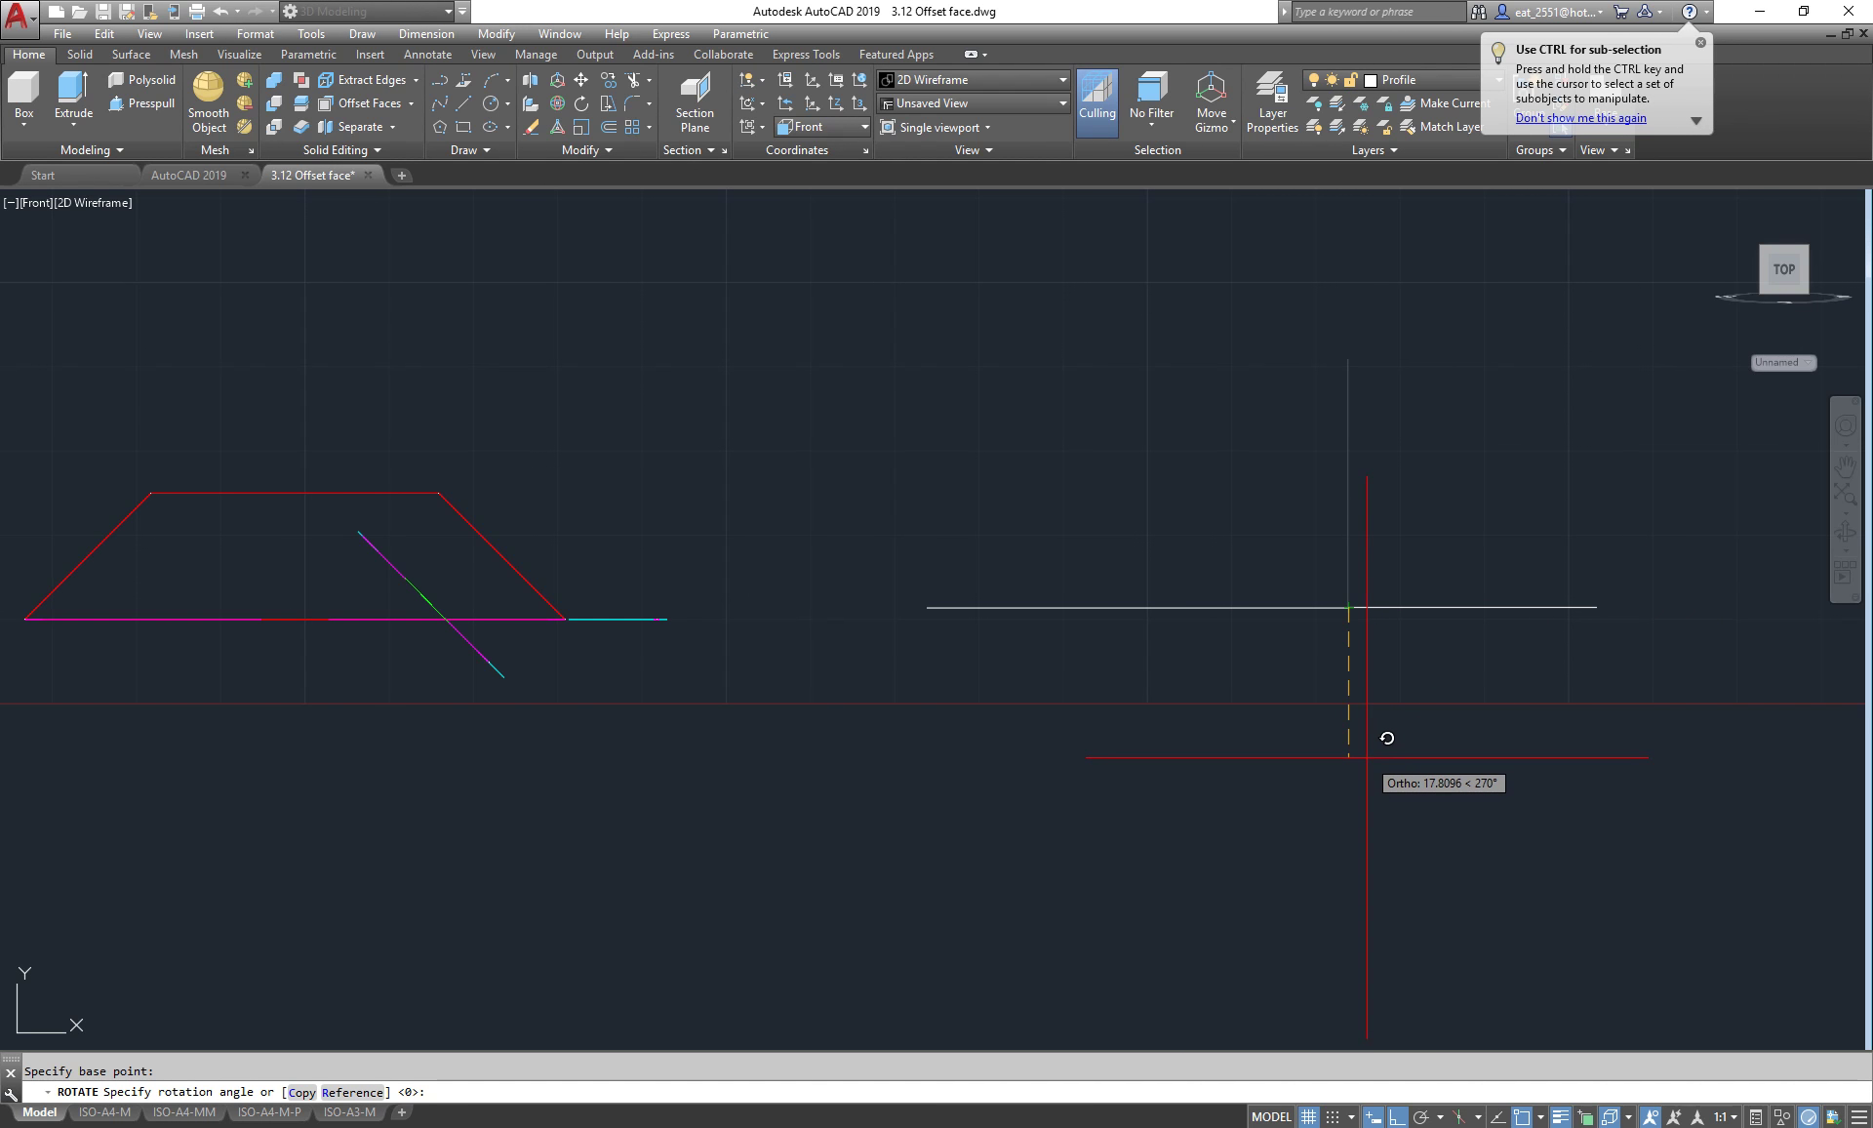
{"action": "type", "text": "60"}
{"action": "key", "text": "Return"}
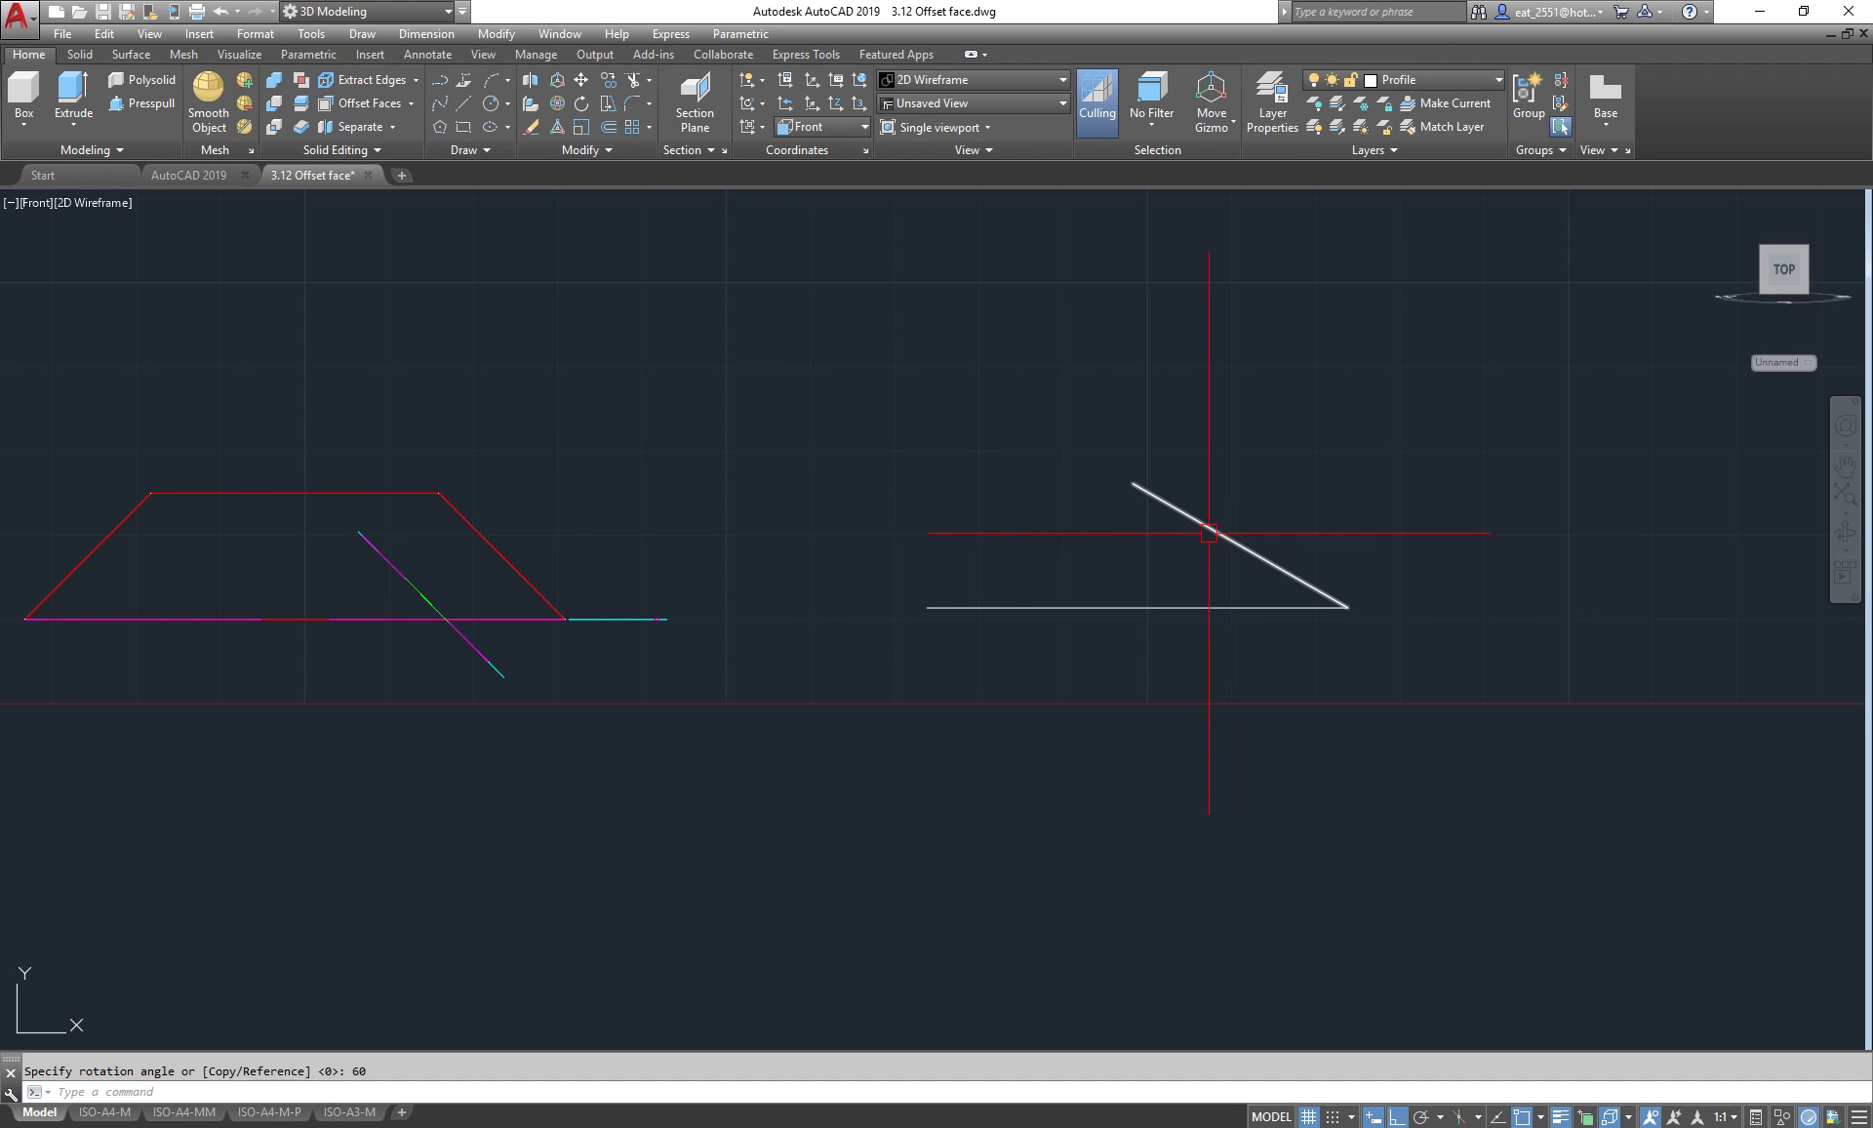
{"action": "left_click", "coordinate": [1210, 533]}
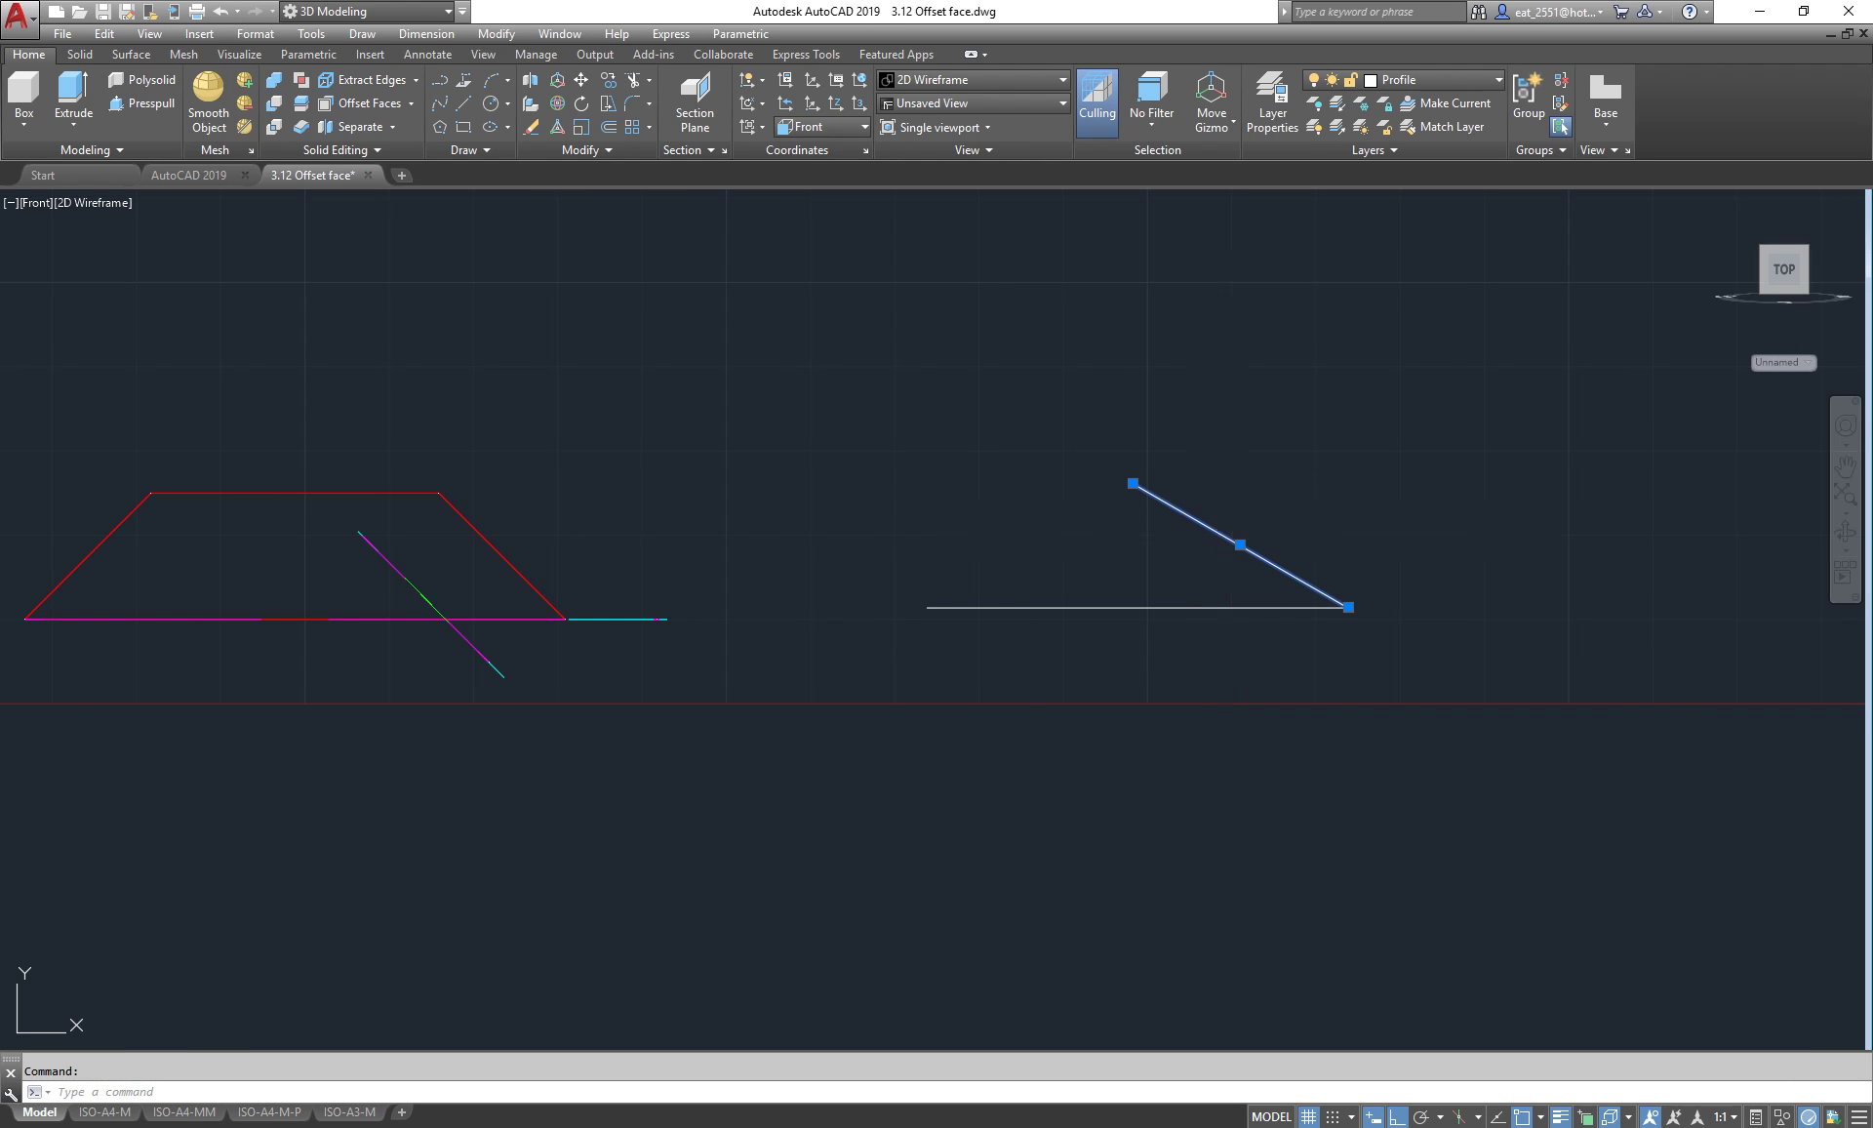
{"action": "key", "text": "Delete"}
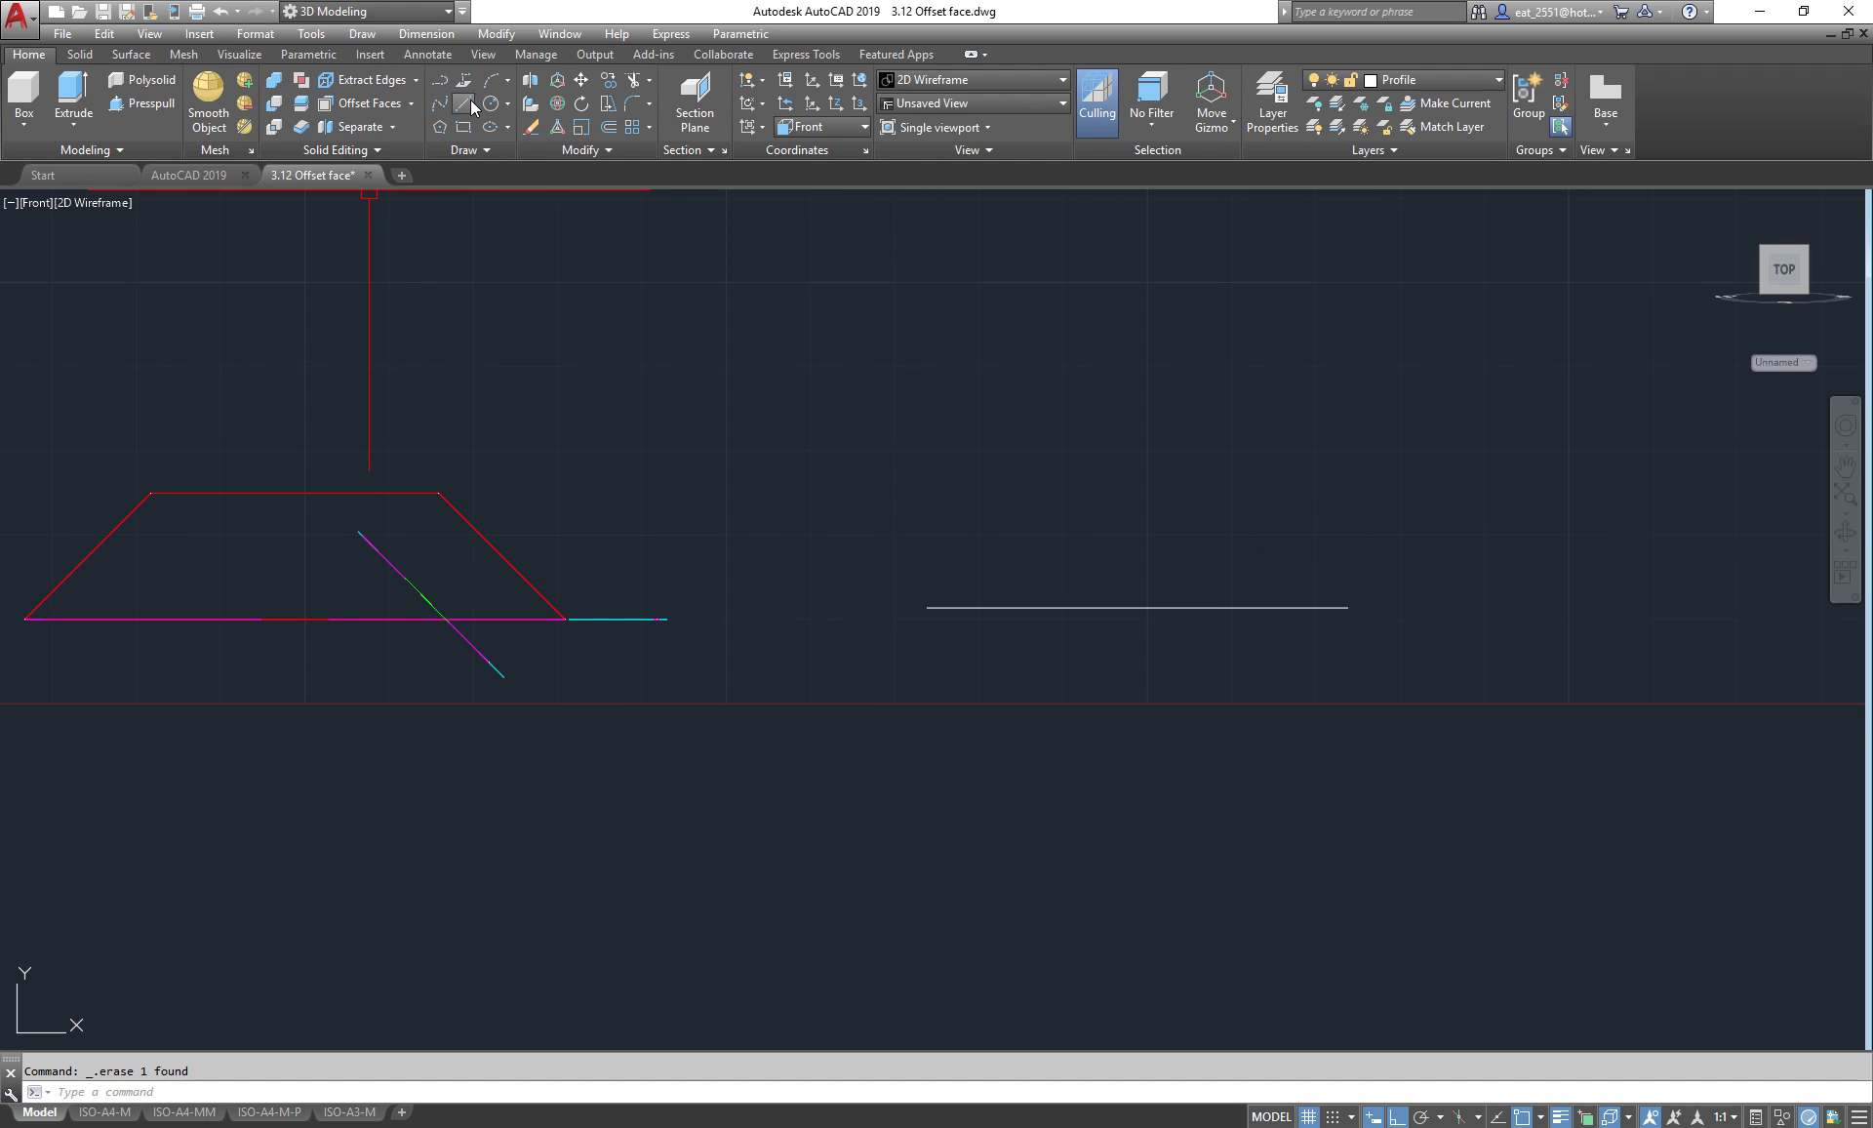
{"action": "key", "text": "ctrl+z"}
{"action": "key", "text": "ctrl+z"}
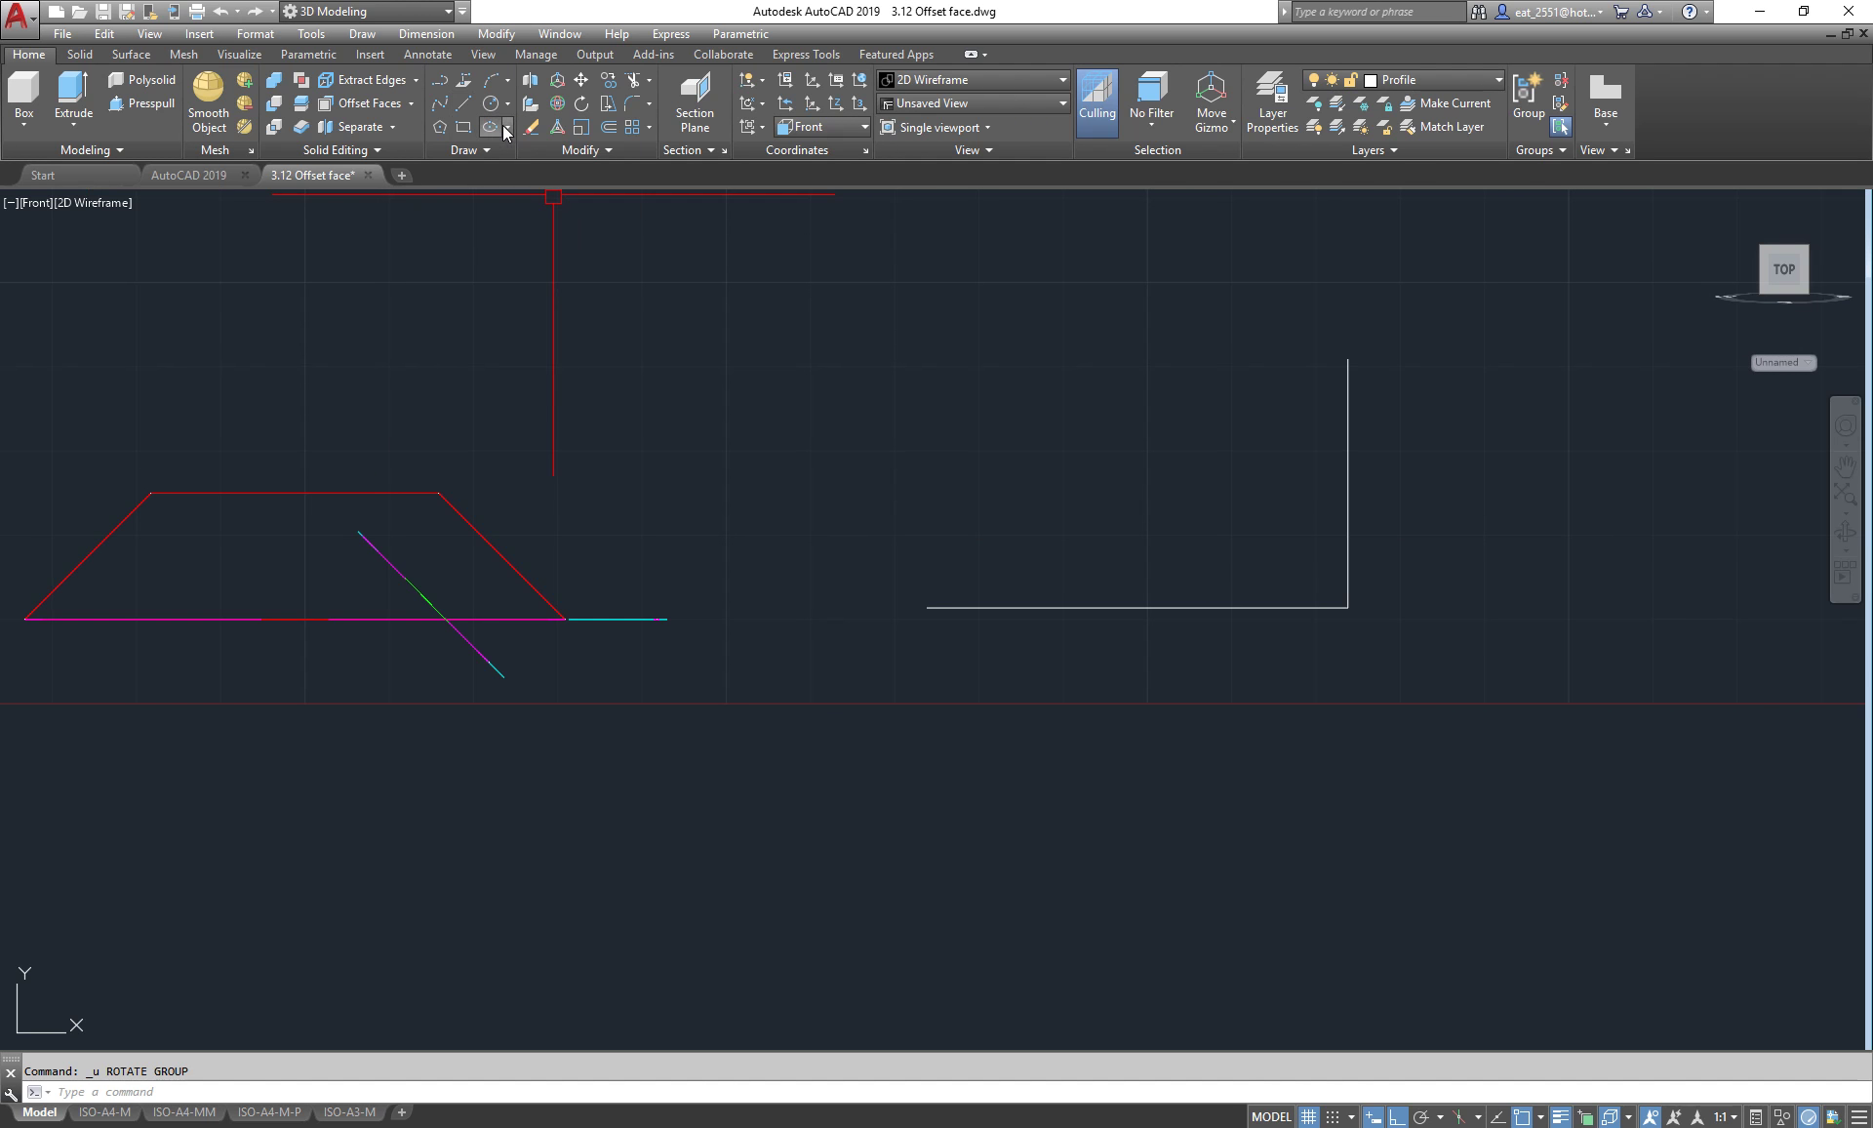
- Rotate the vertical line 45° about the base line's right end
{"action": "left_click", "coordinate": [582, 104]}
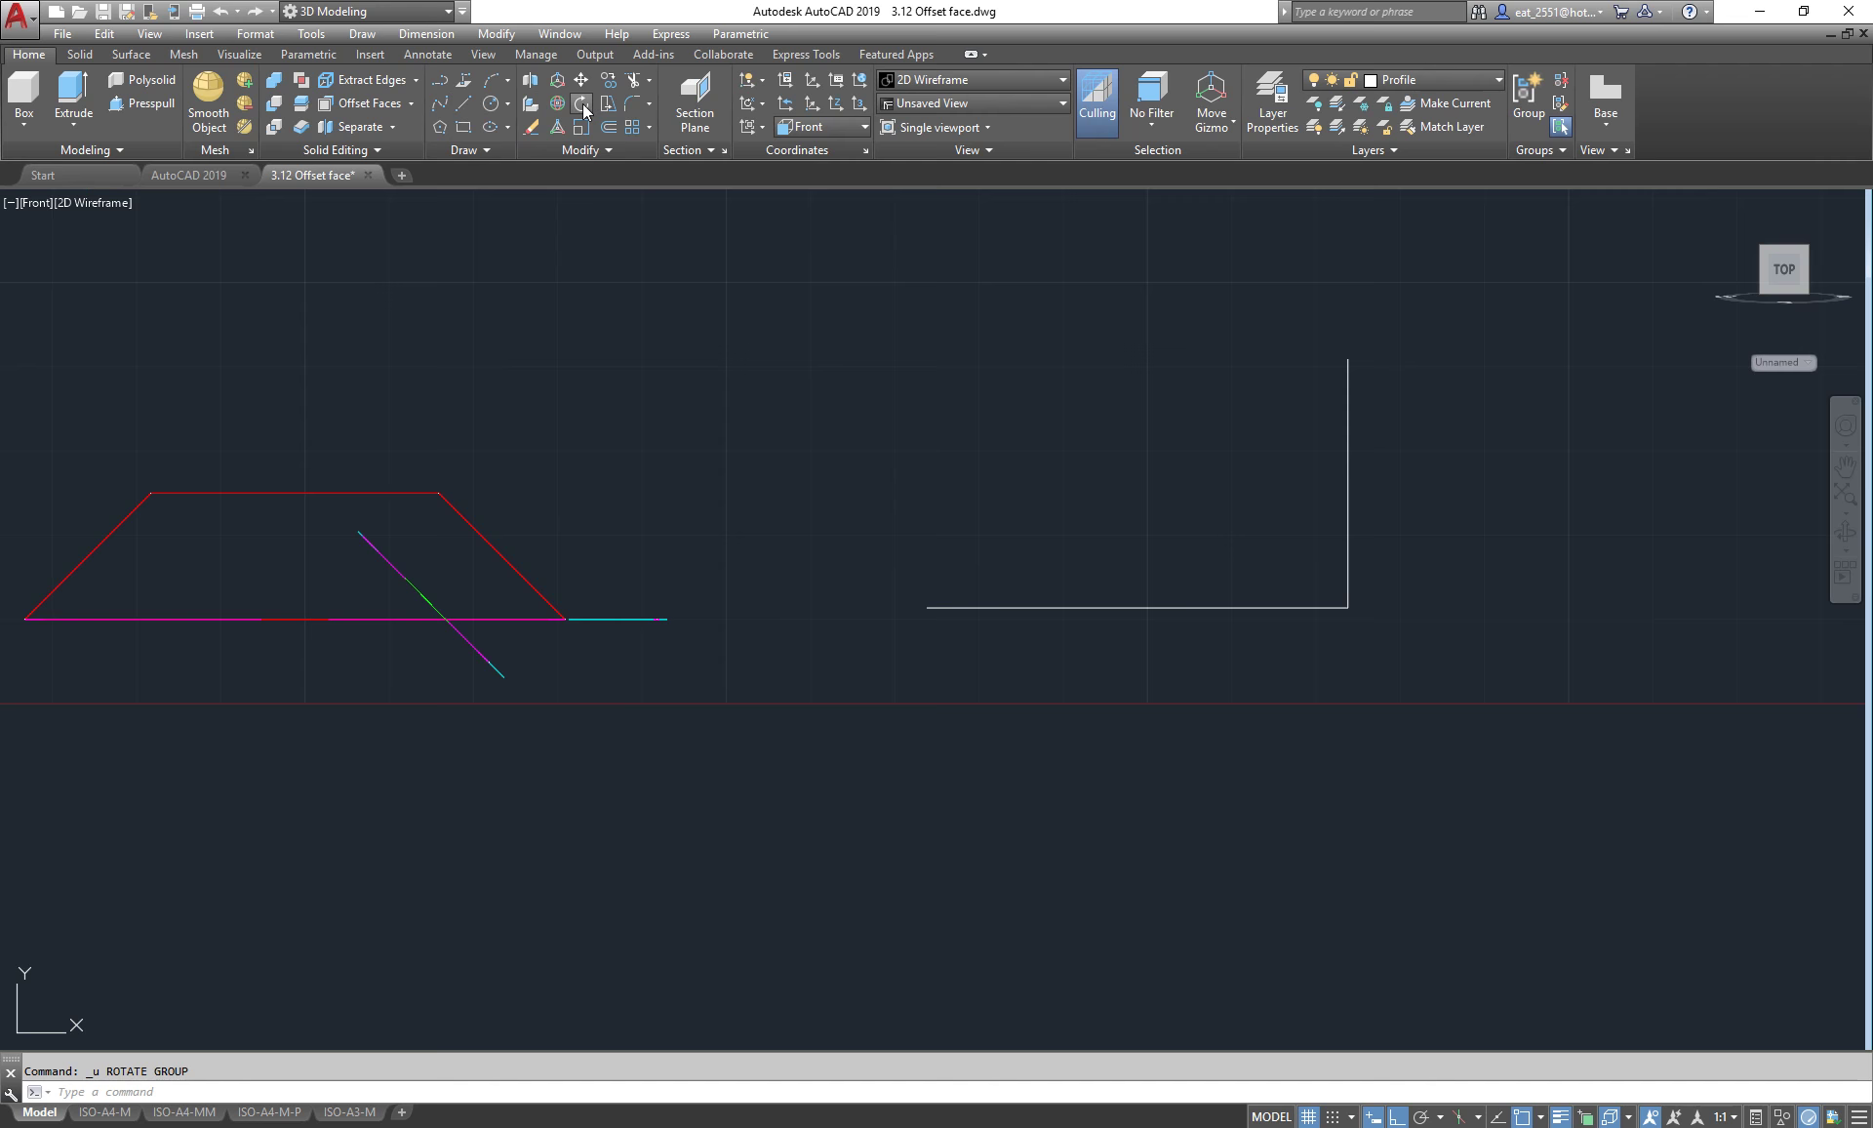
{"action": "left_click", "coordinate": [1537, 380]}
{"action": "left_click", "coordinate": [1196, 468]}
{"action": "key", "text": "Return"}
{"action": "left_click", "coordinate": [1347, 606]}
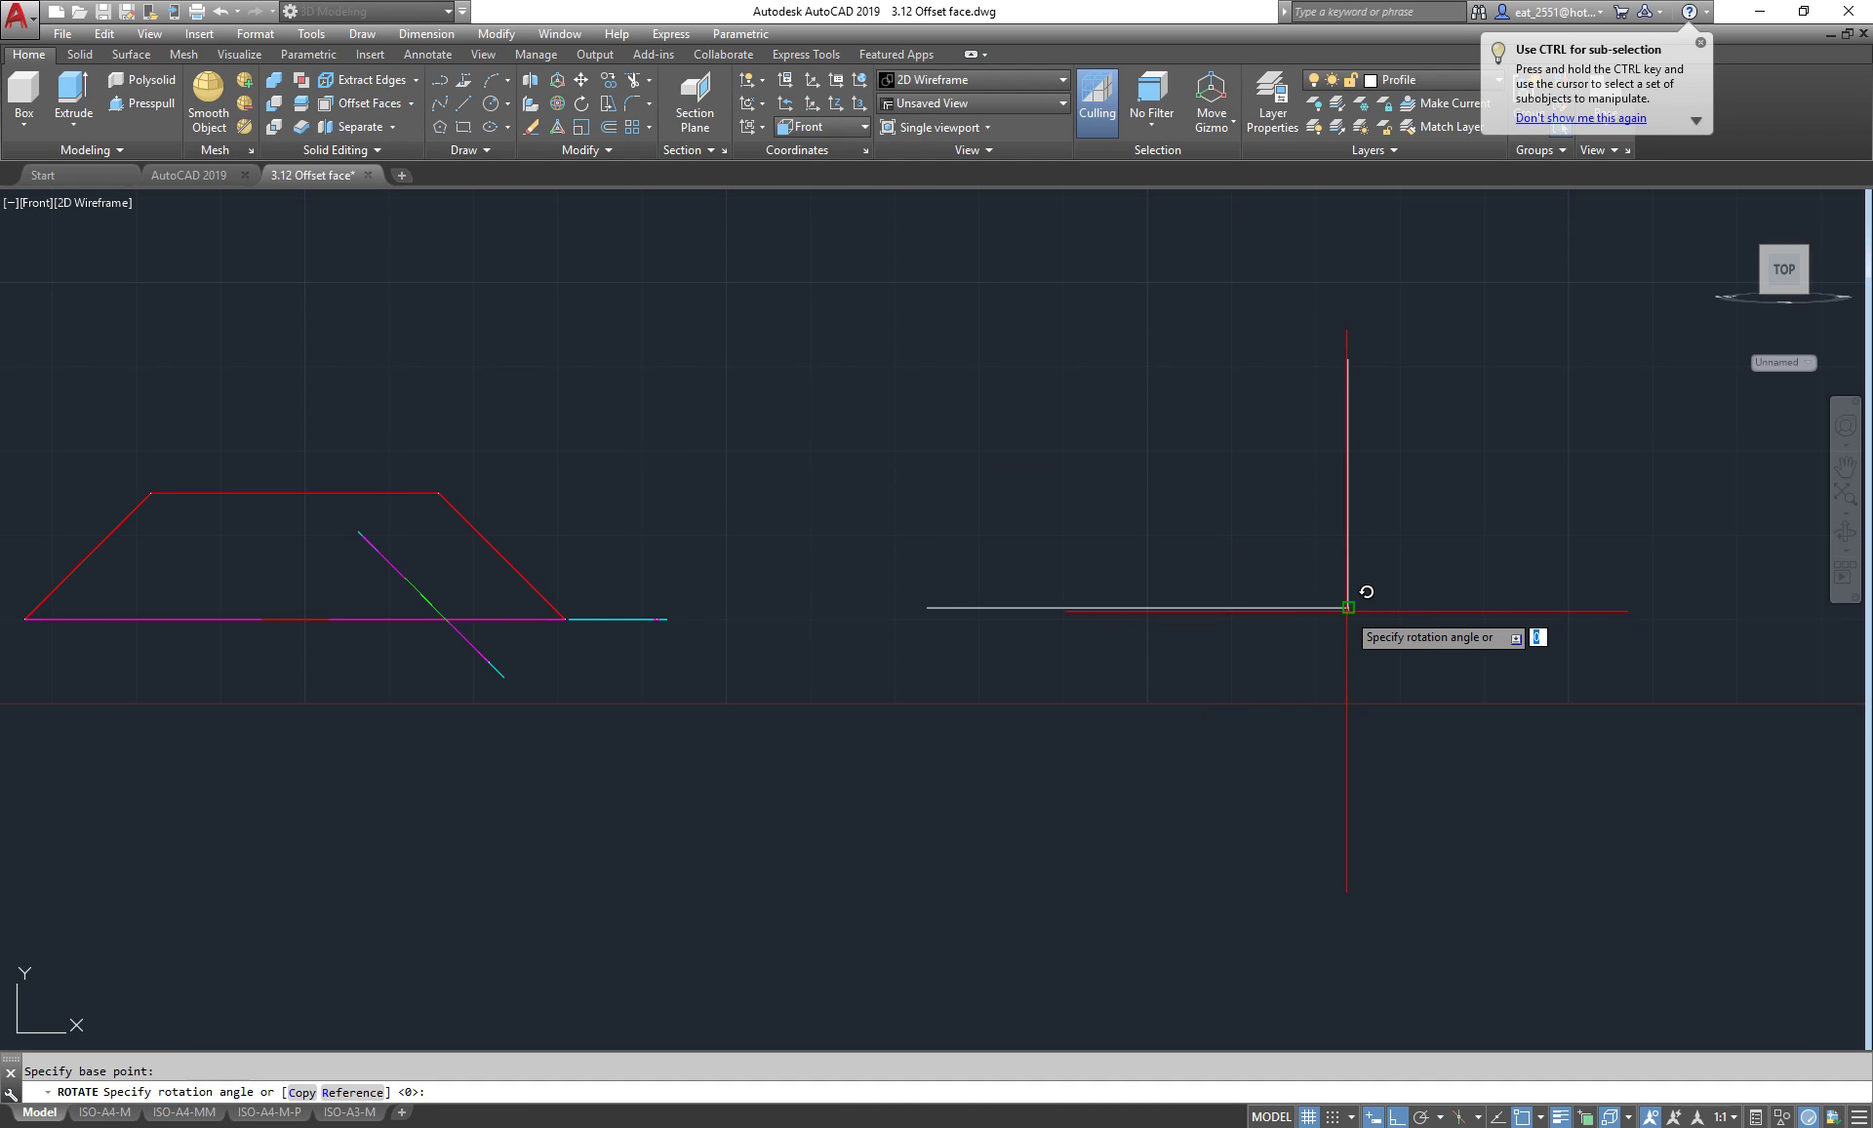
{"action": "type", "text": "45"}
{"action": "key", "text": "Return"}
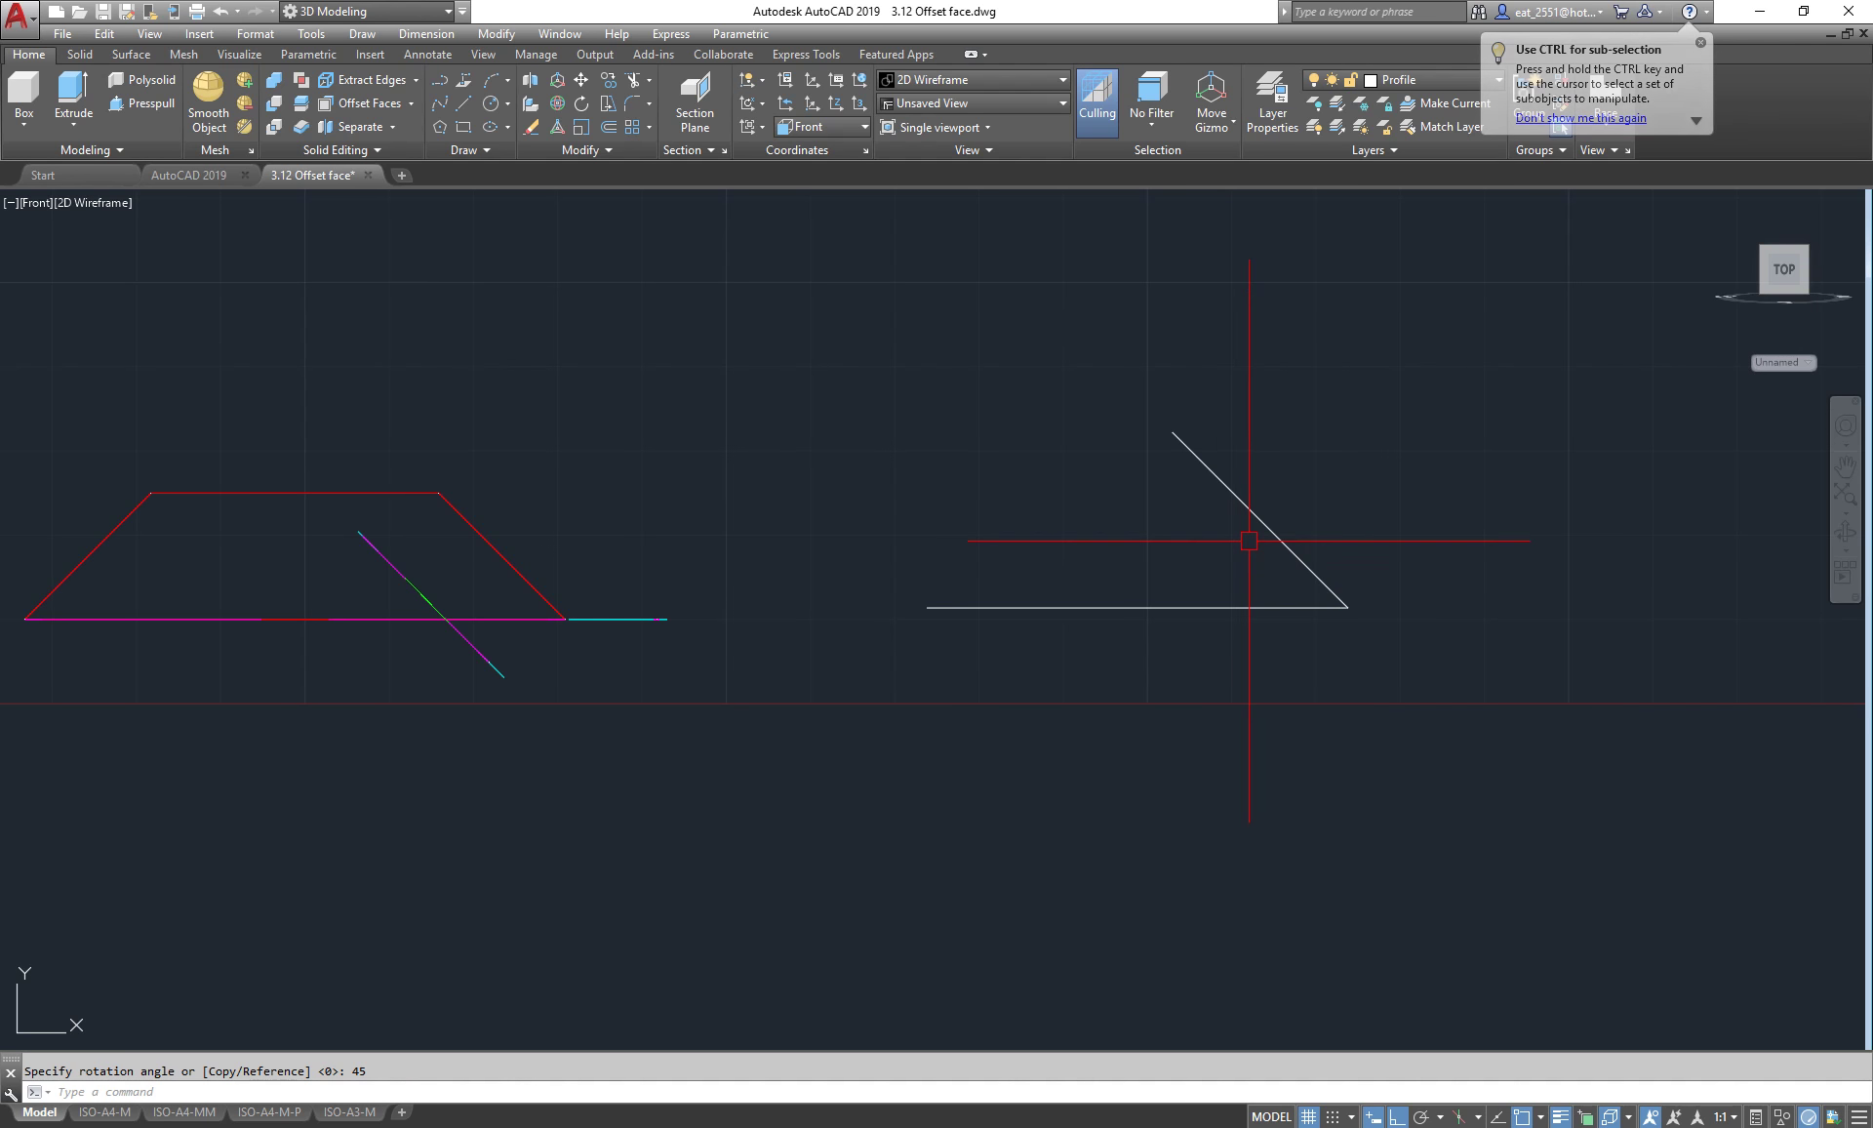
{"action": "middle_click_drag", "start_coordinate": [1275, 534], "coordinate": [1242, 535]}
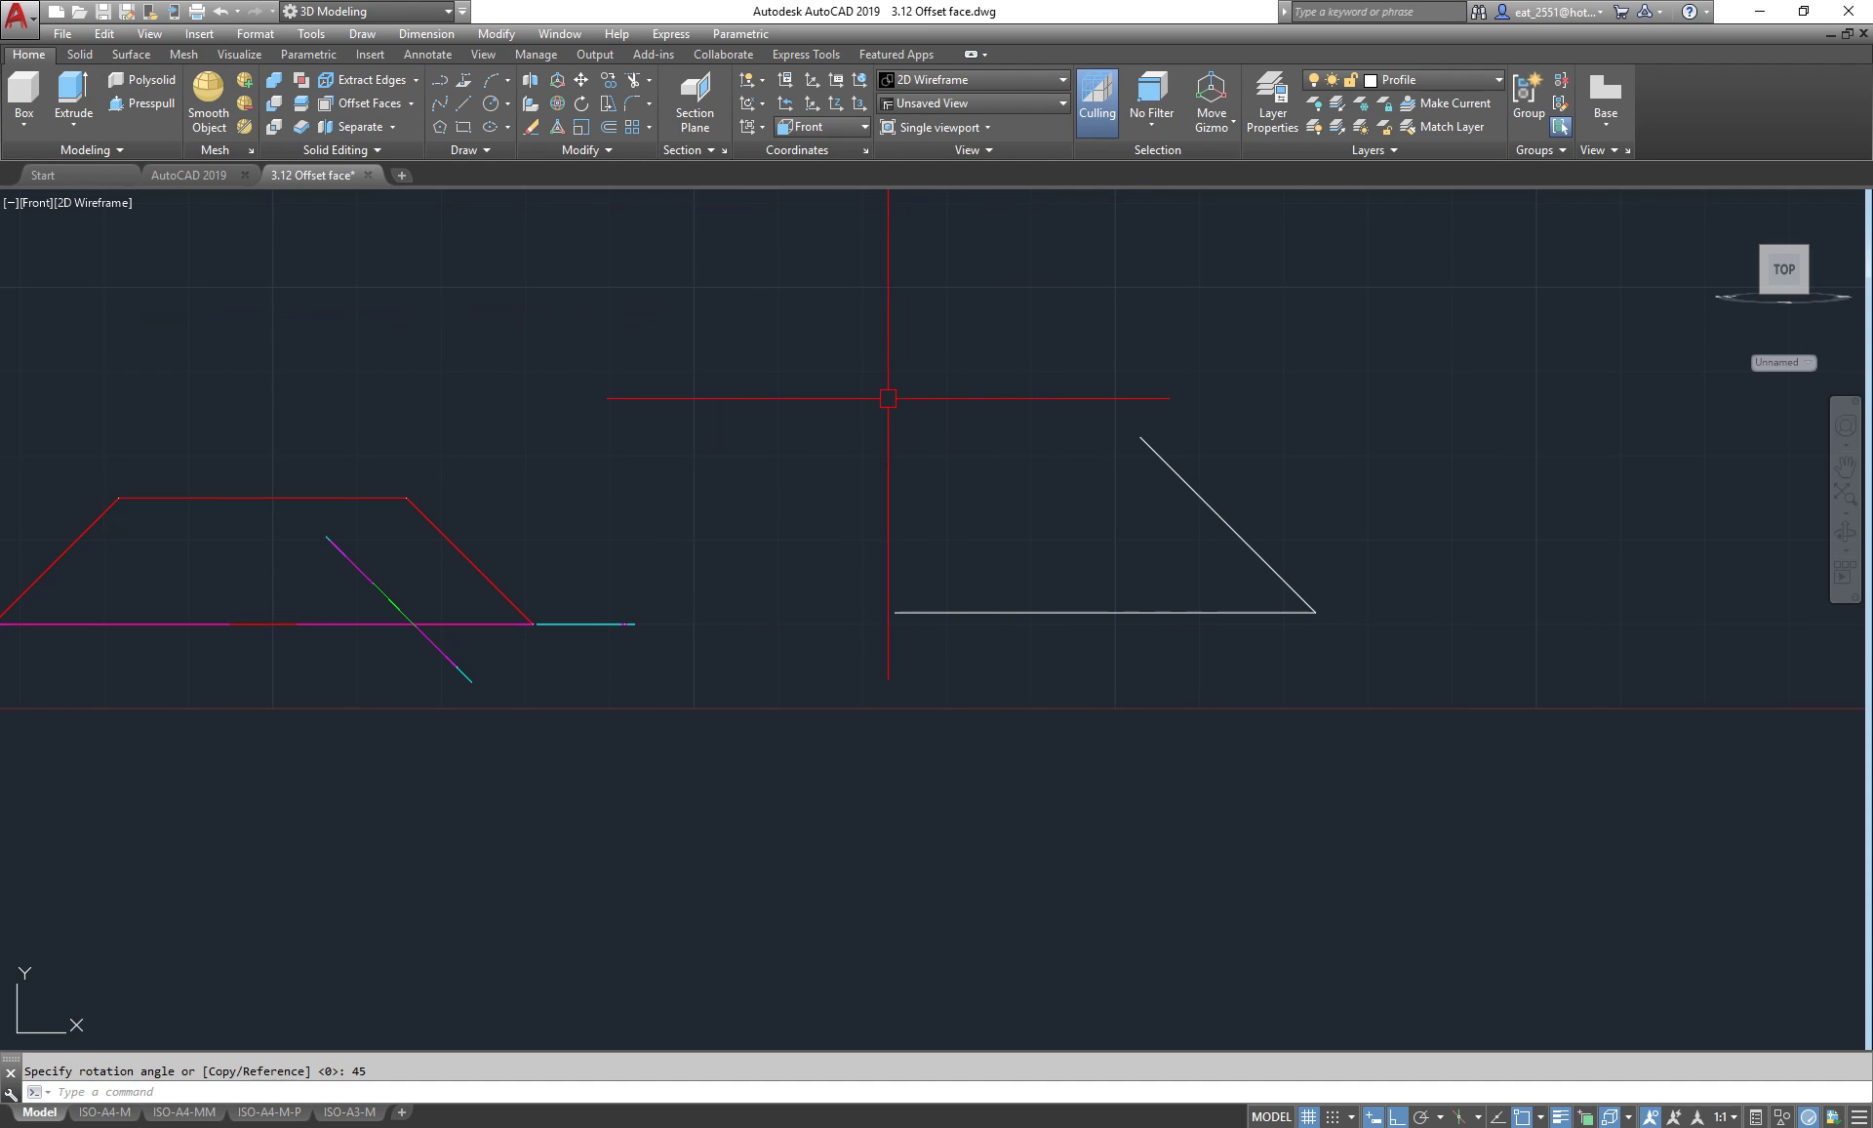
- Add a 50.00 linear dimension below the horizontal base line
{"action": "left_click", "coordinate": [418, 55]}
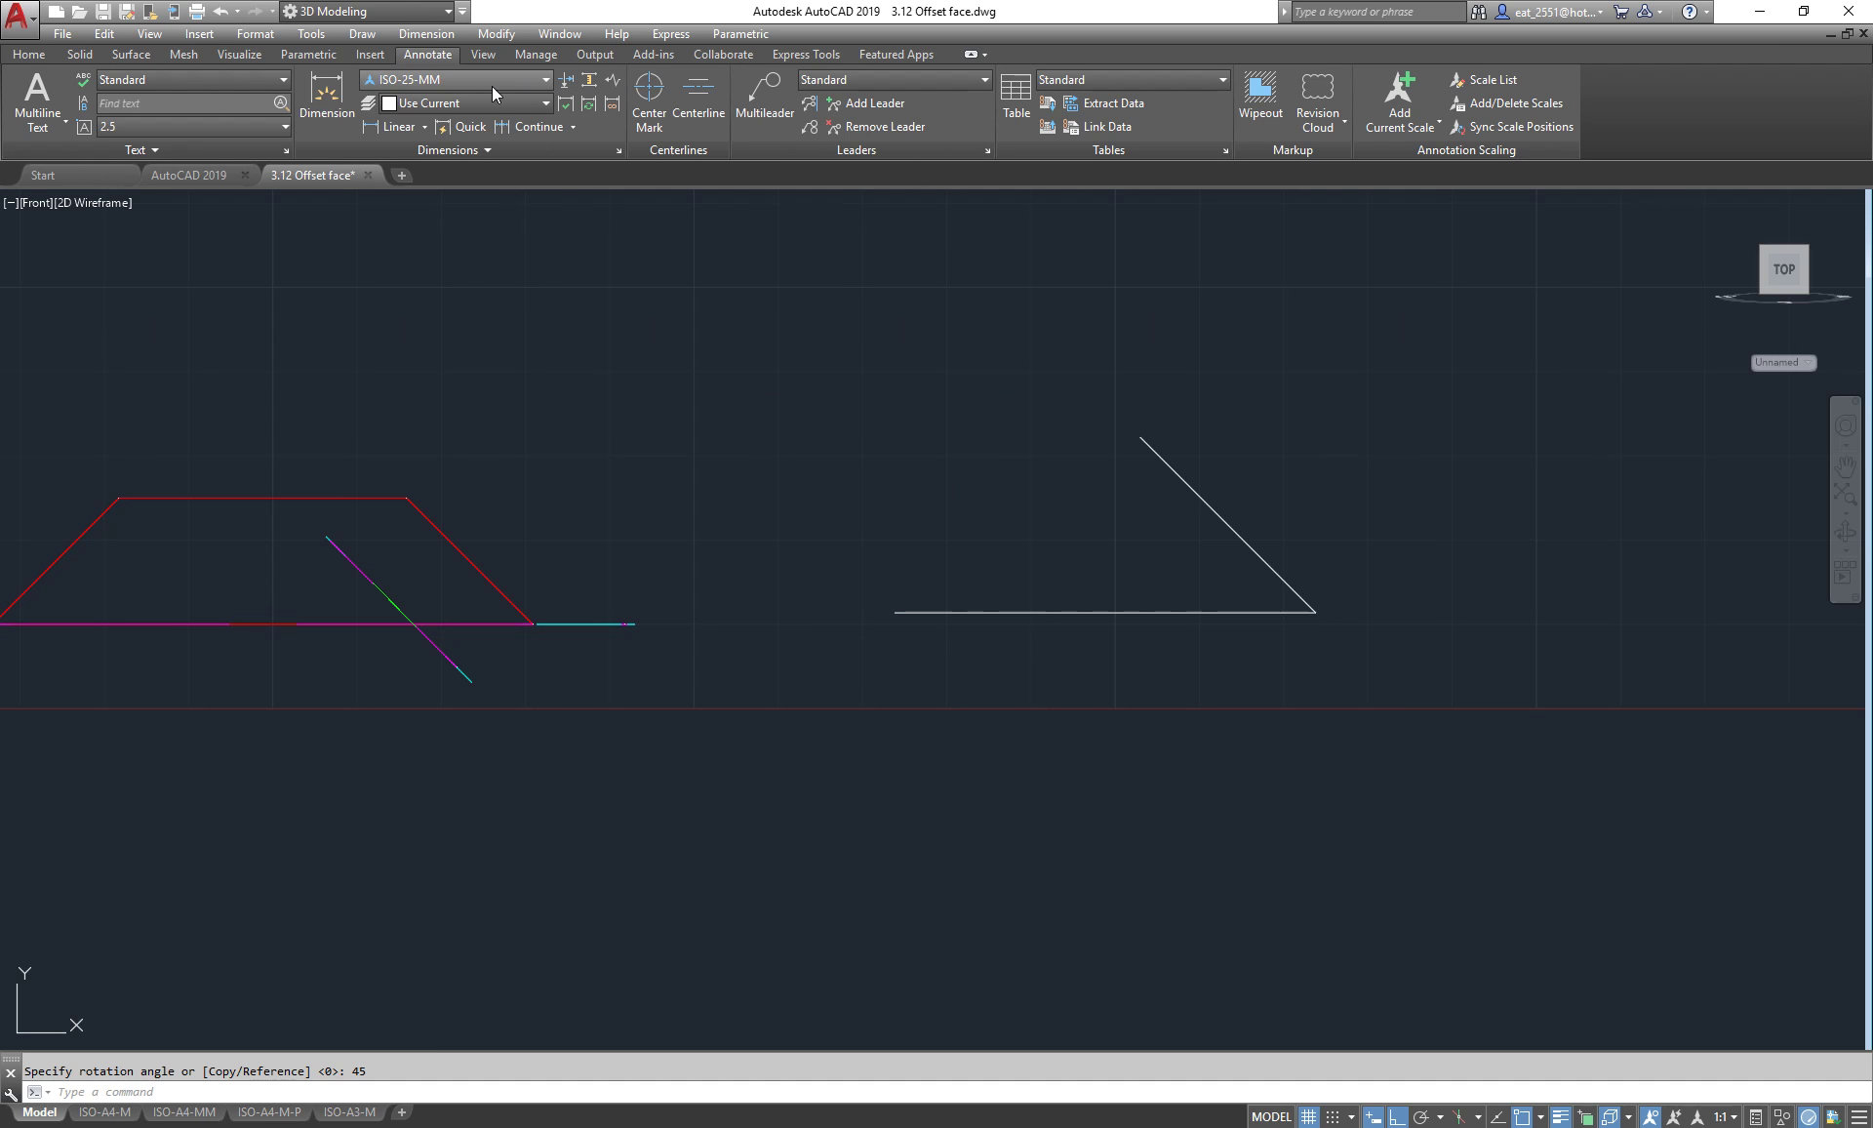
{"action": "left_click", "coordinate": [398, 127]}
{"action": "left_click", "coordinate": [895, 612]}
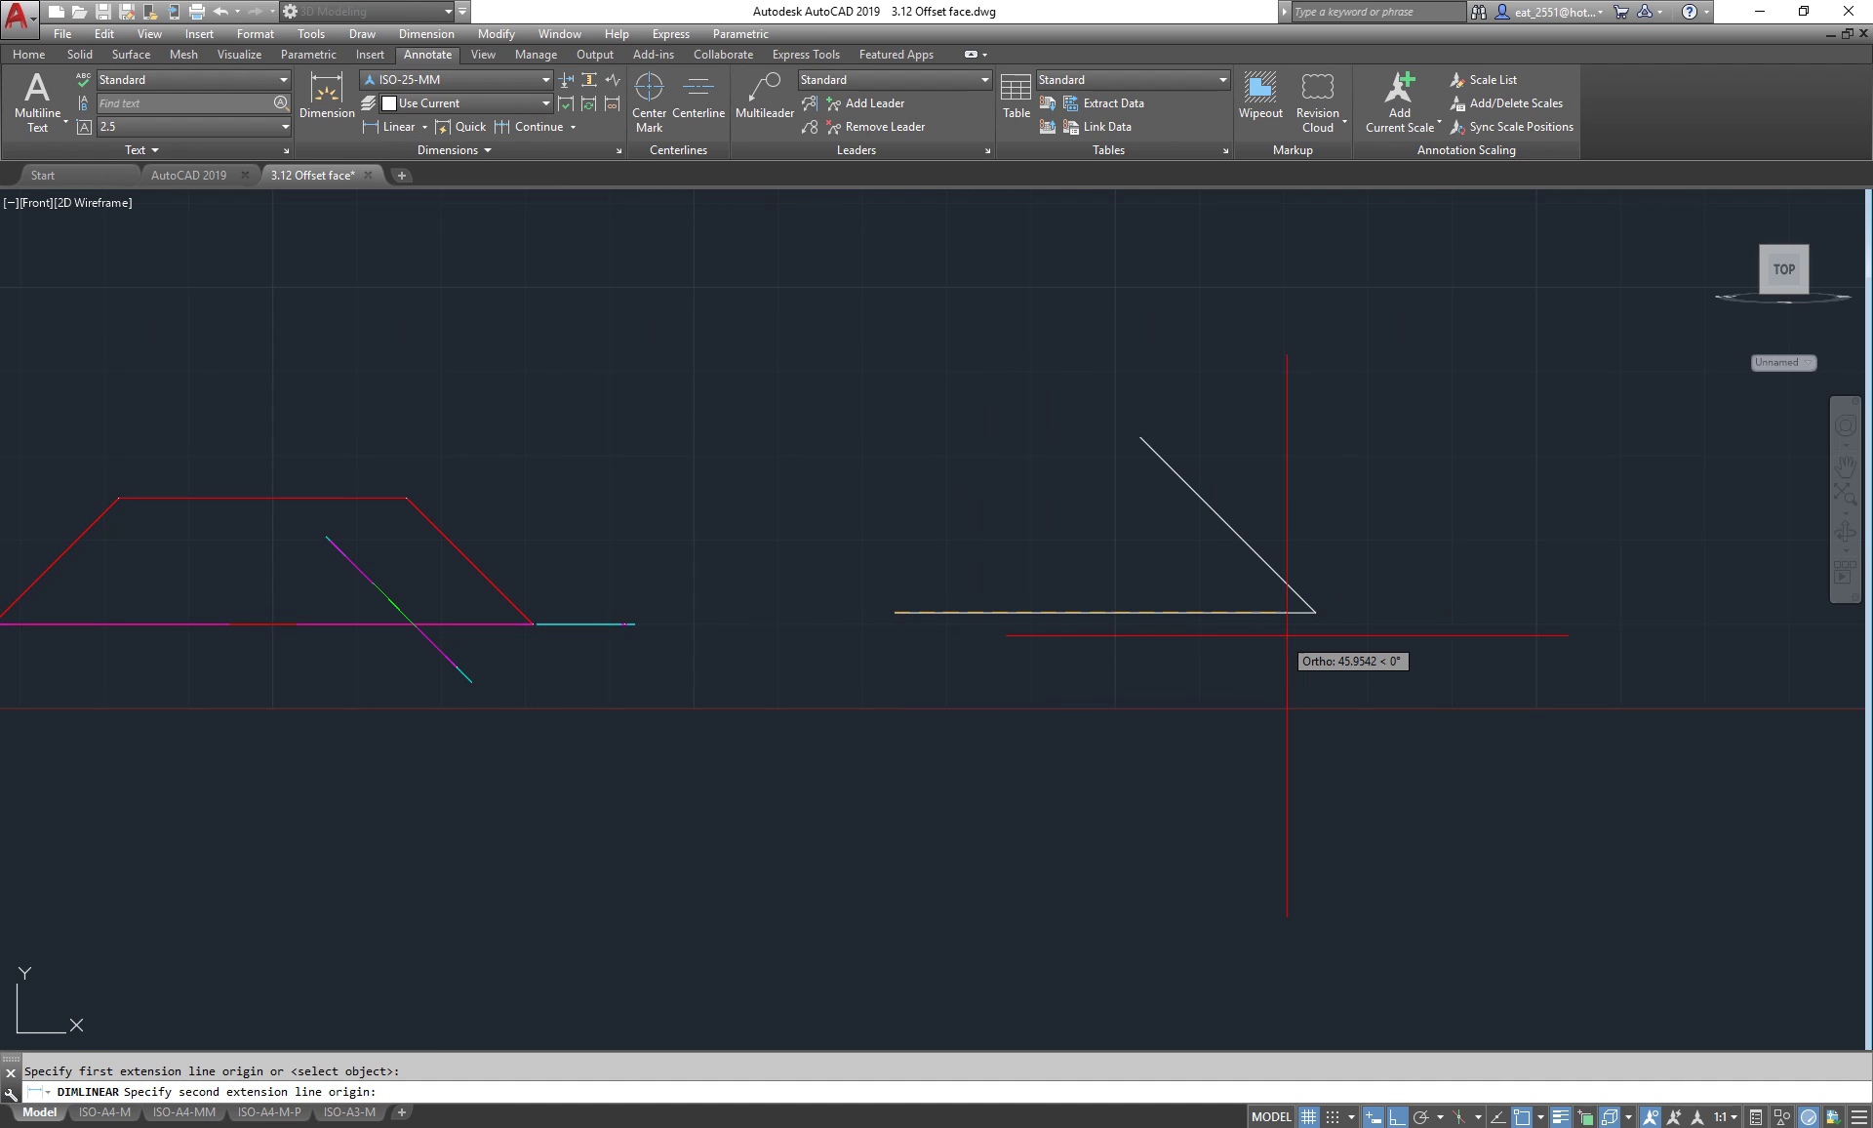
{"action": "left_click", "coordinate": [1314, 613]}
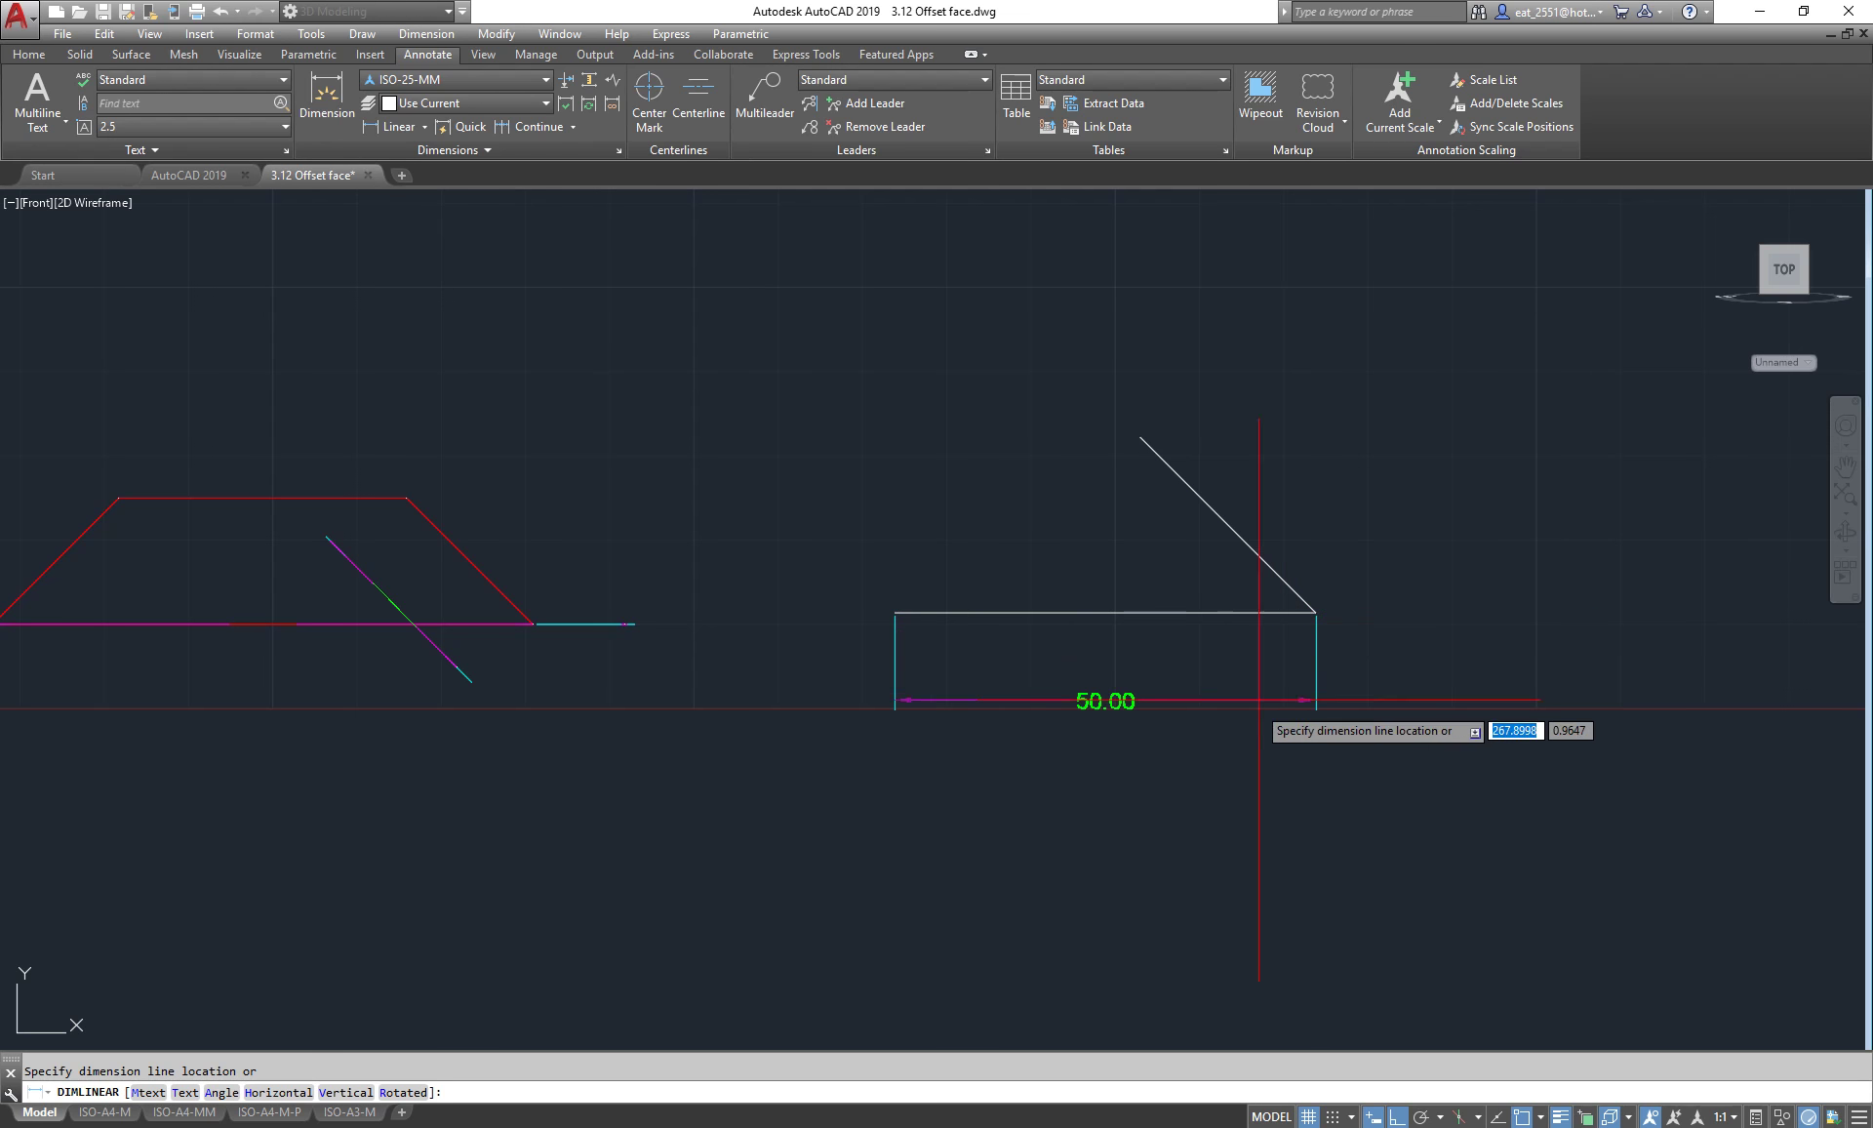
{"action": "left_click", "coordinate": [1160, 742]}
{"action": "middle_click_drag", "start_coordinate": [1420, 629], "coordinate": [1282, 644]}
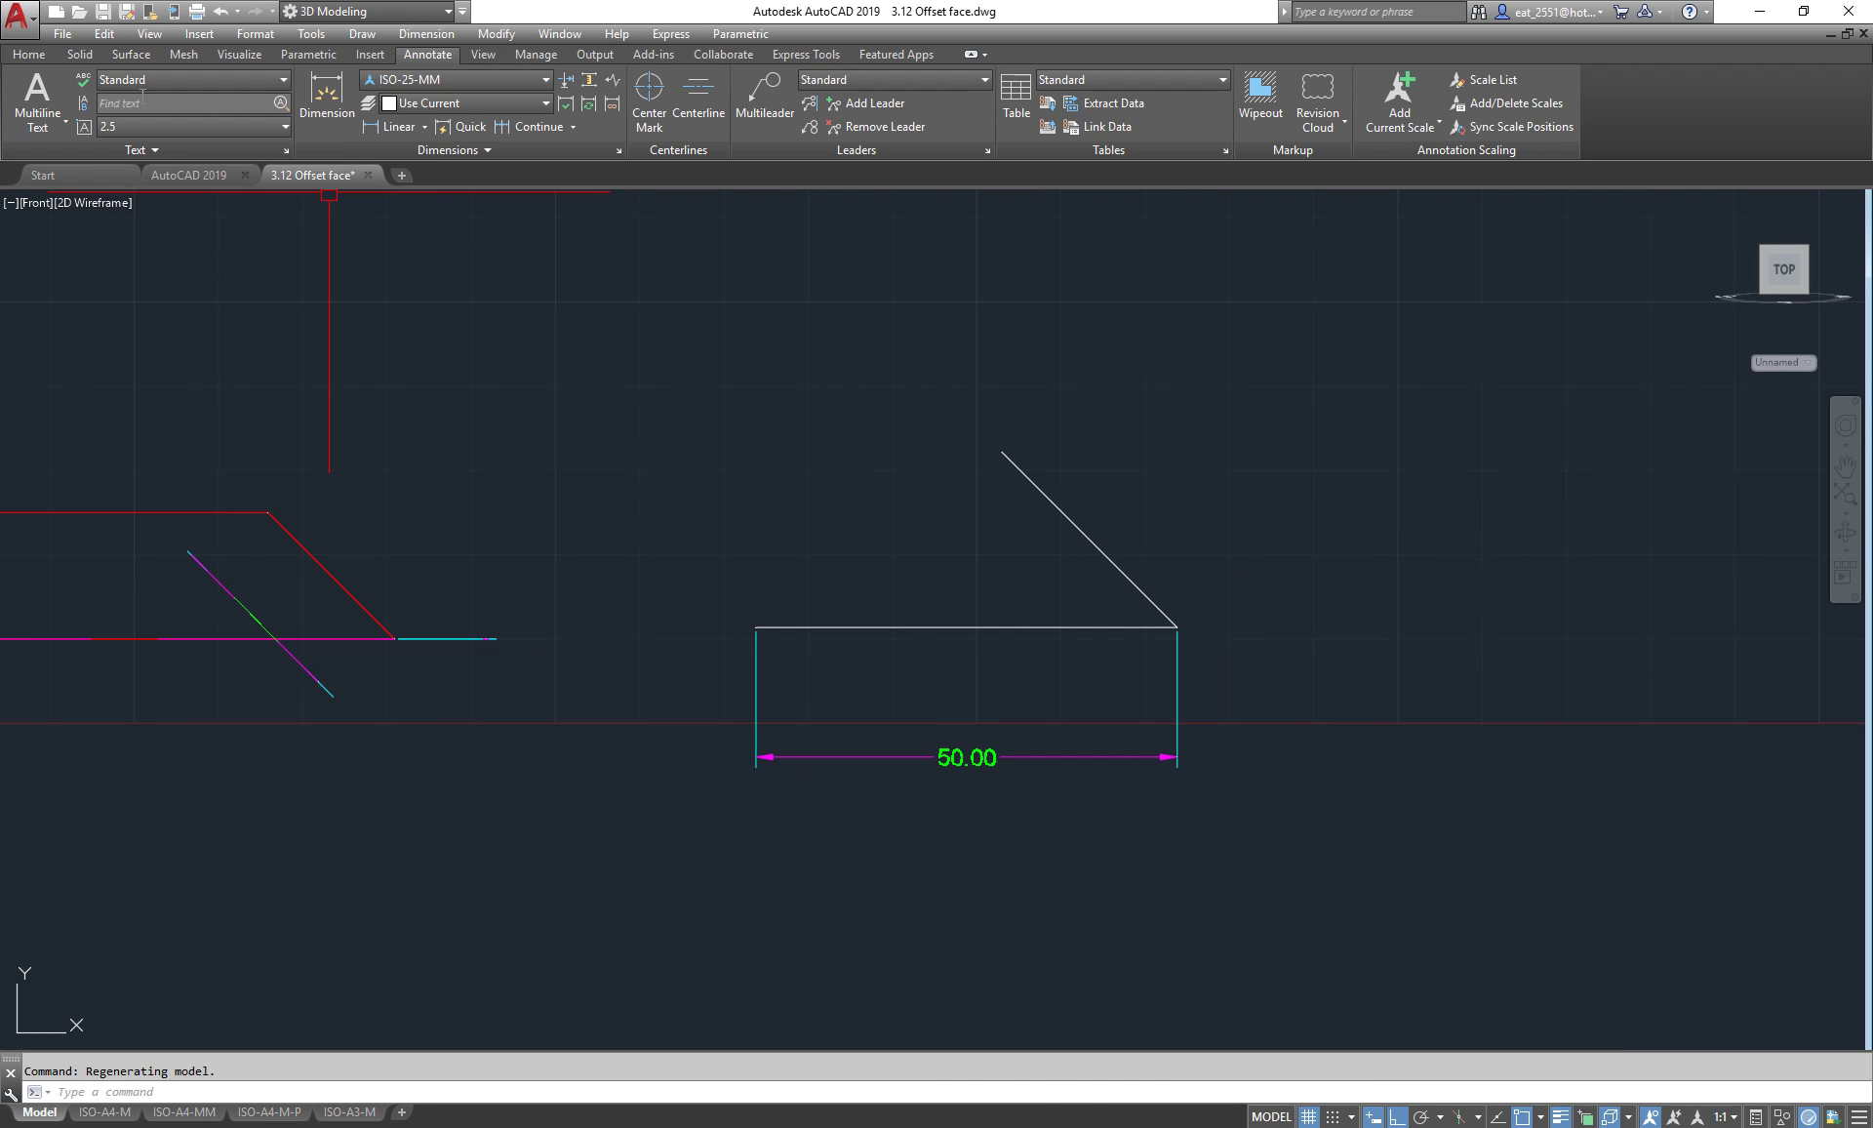
{"action": "left_click", "coordinate": [29, 55]}
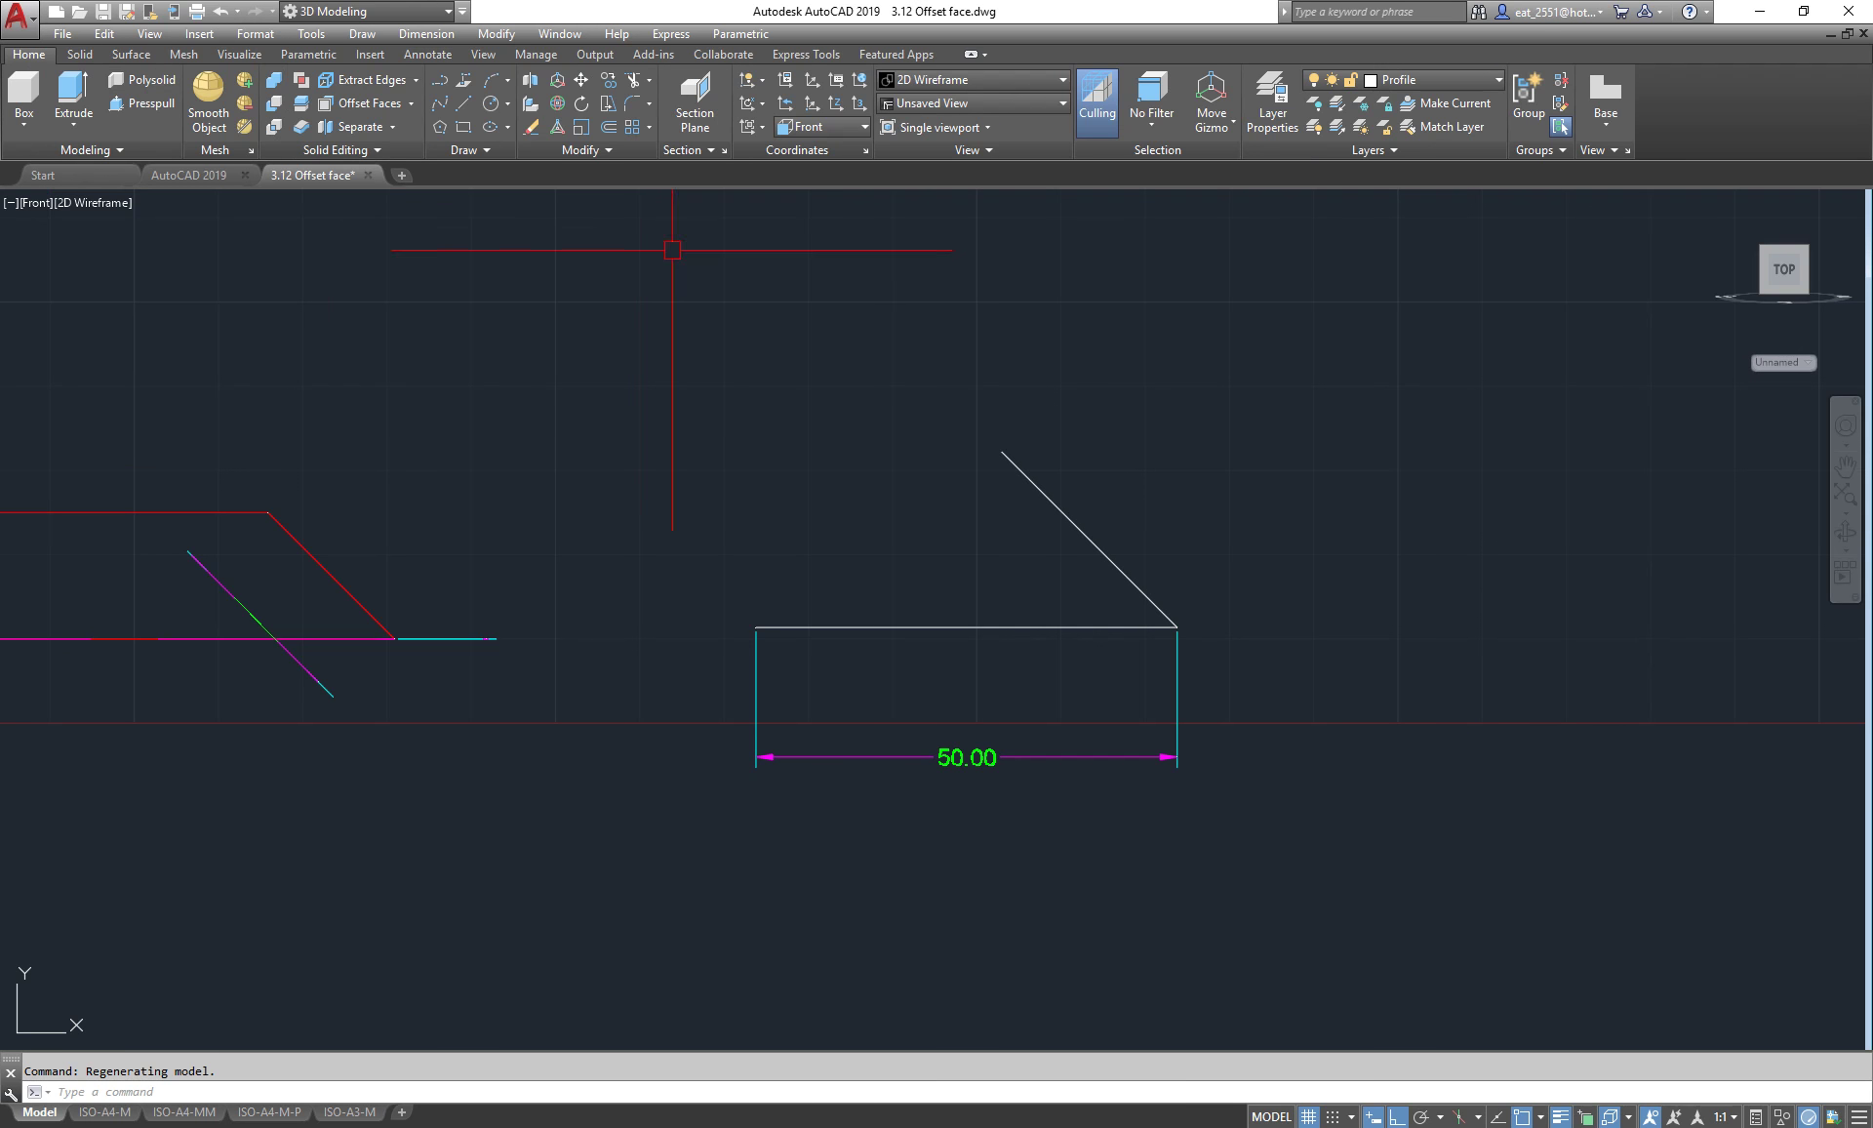
- Offset the slanted line 10 units toward its upper-right side
{"action": "left_click", "coordinate": [611, 133]}
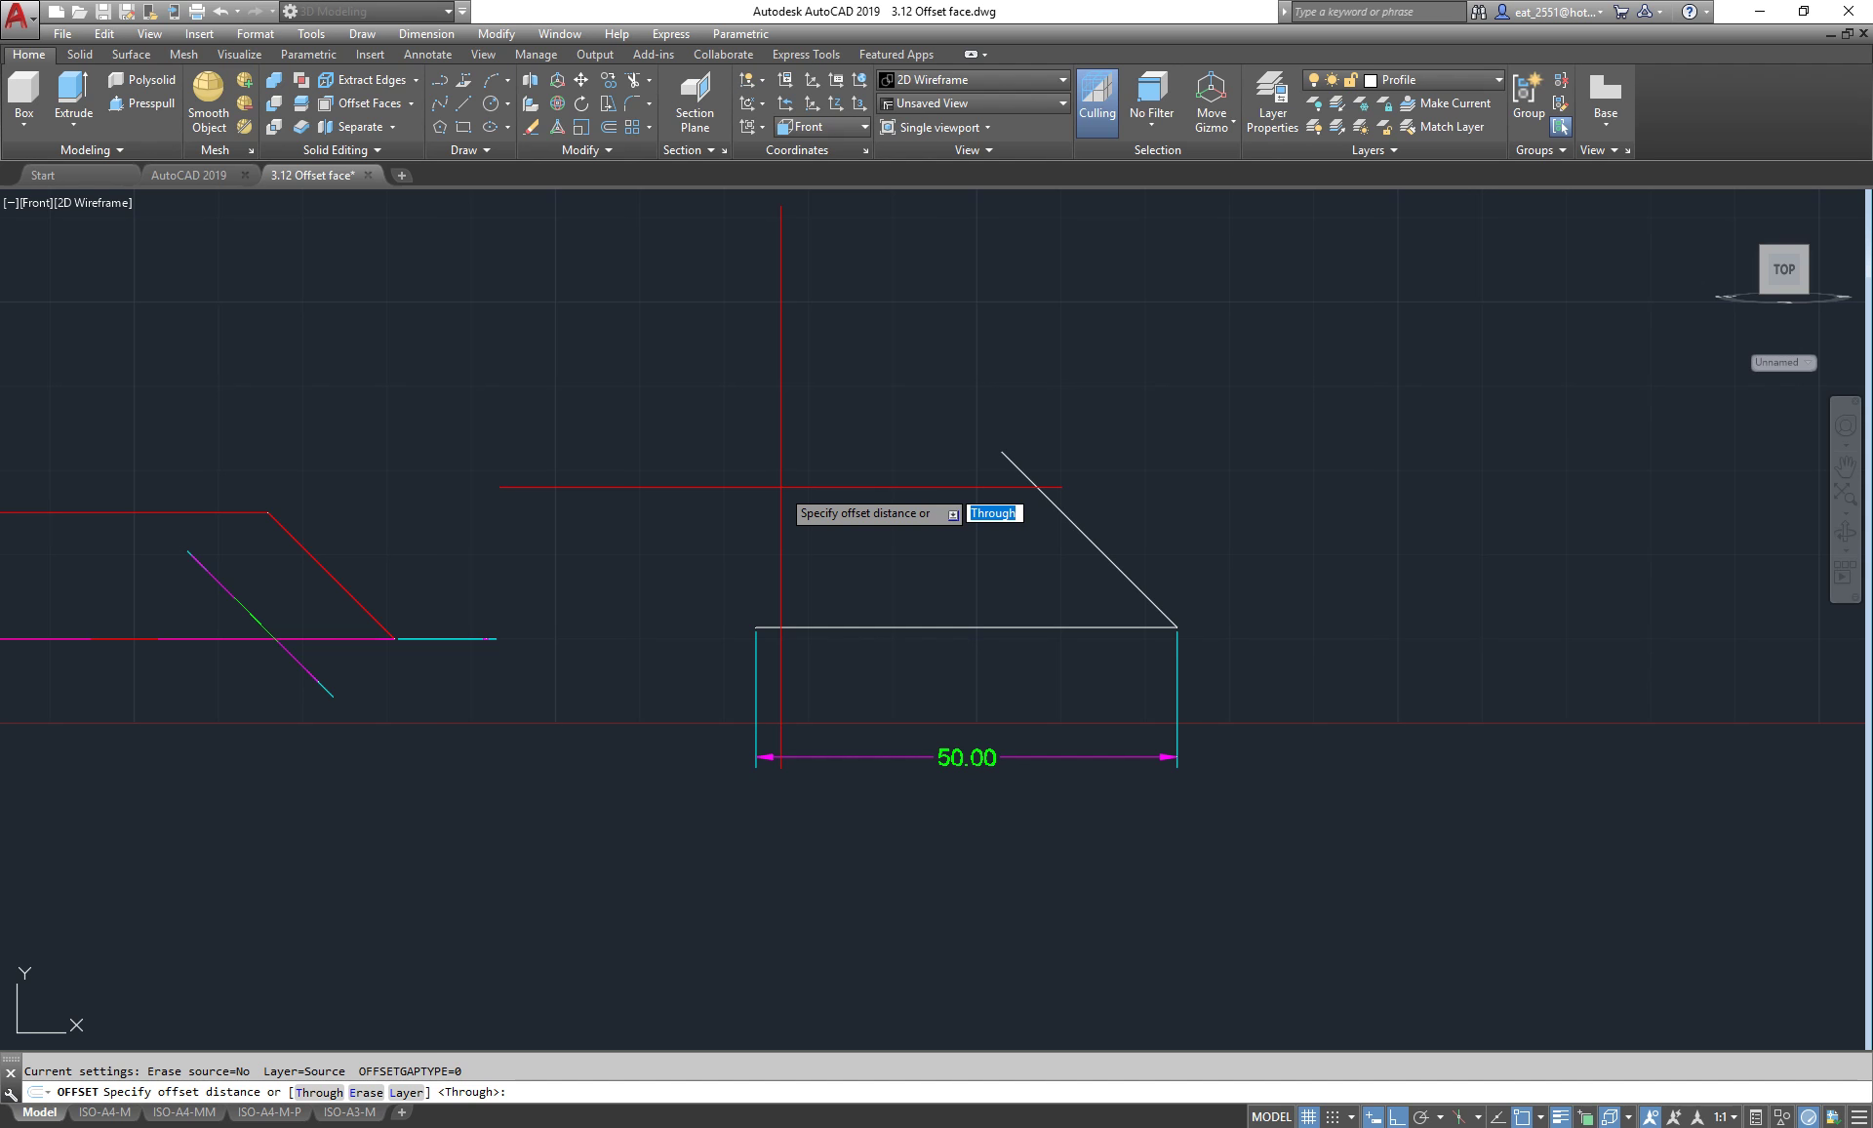
{"action": "type", "text": "10"}
{"action": "key", "text": "Return"}
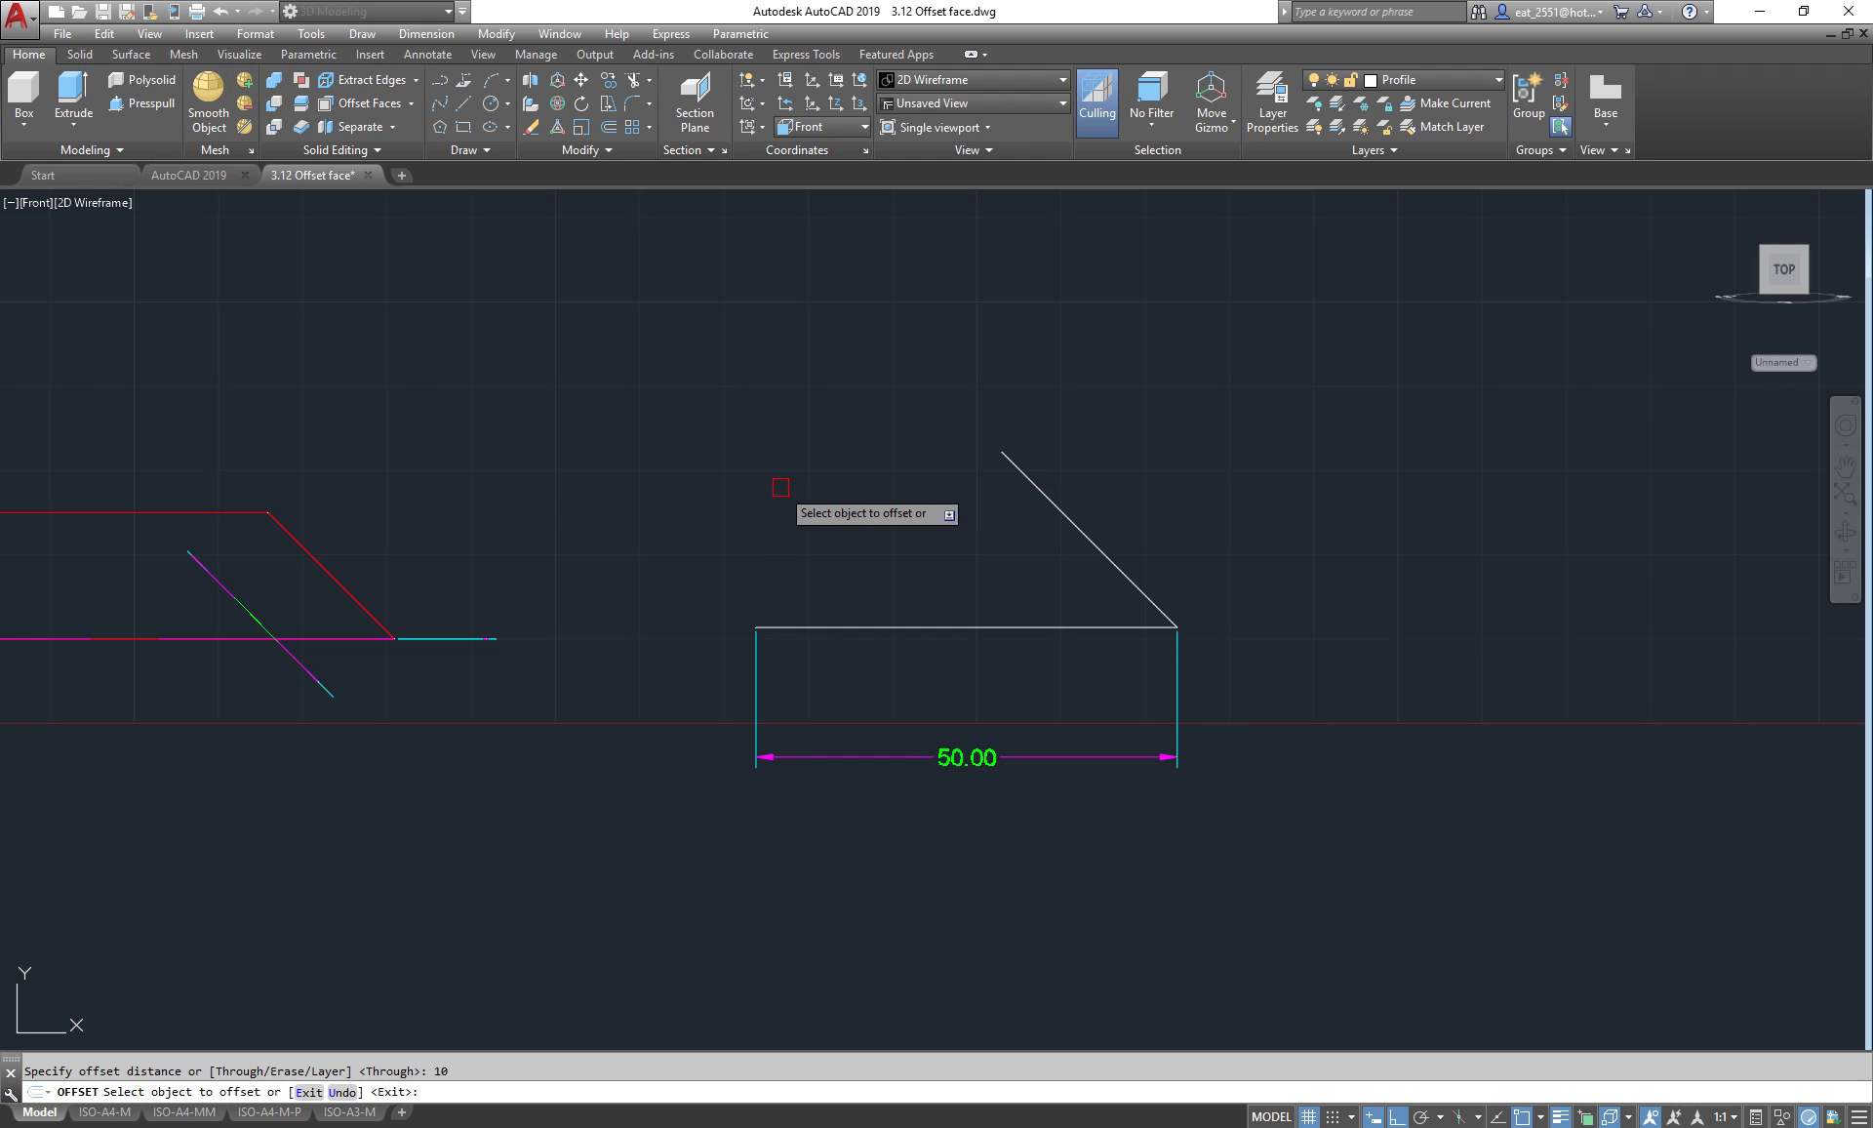
{"action": "left_click", "coordinate": [1102, 552]}
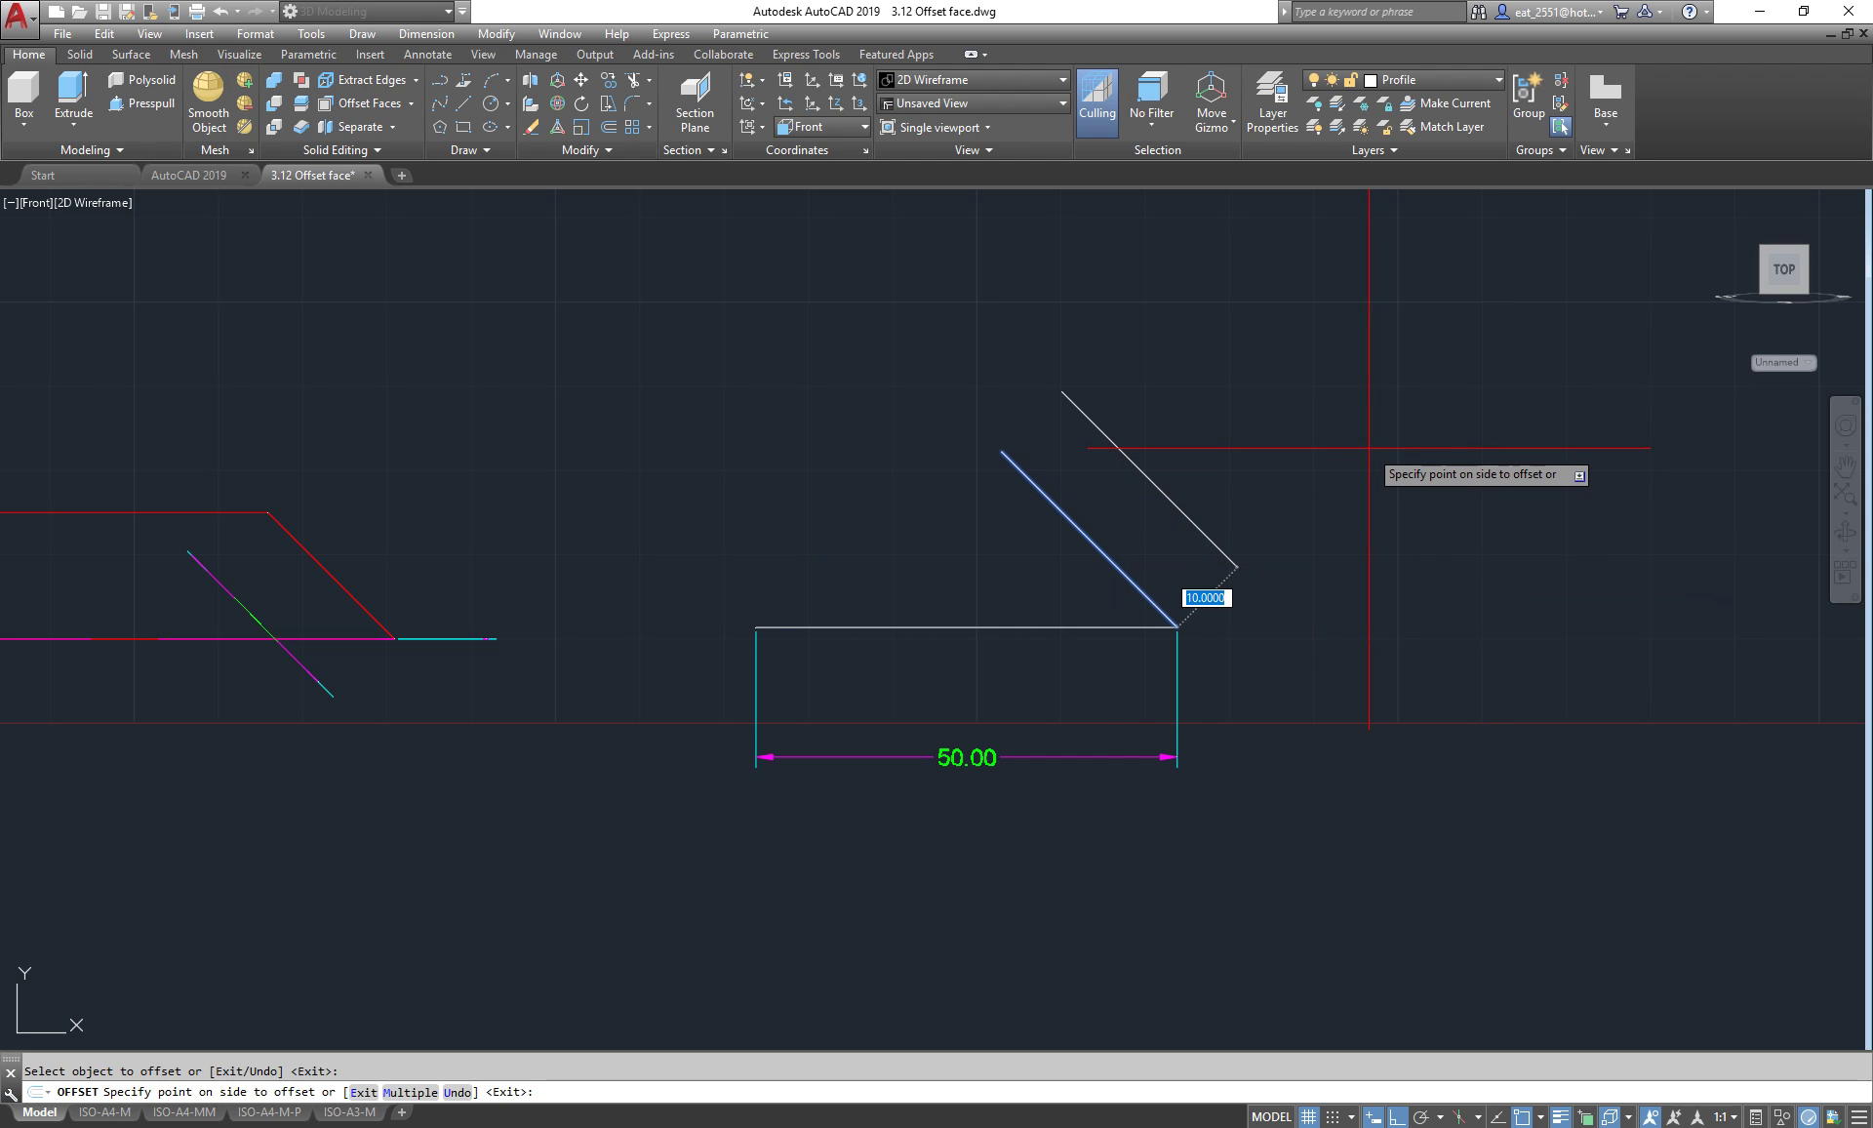
{"action": "left_click", "coordinate": [1368, 448]}
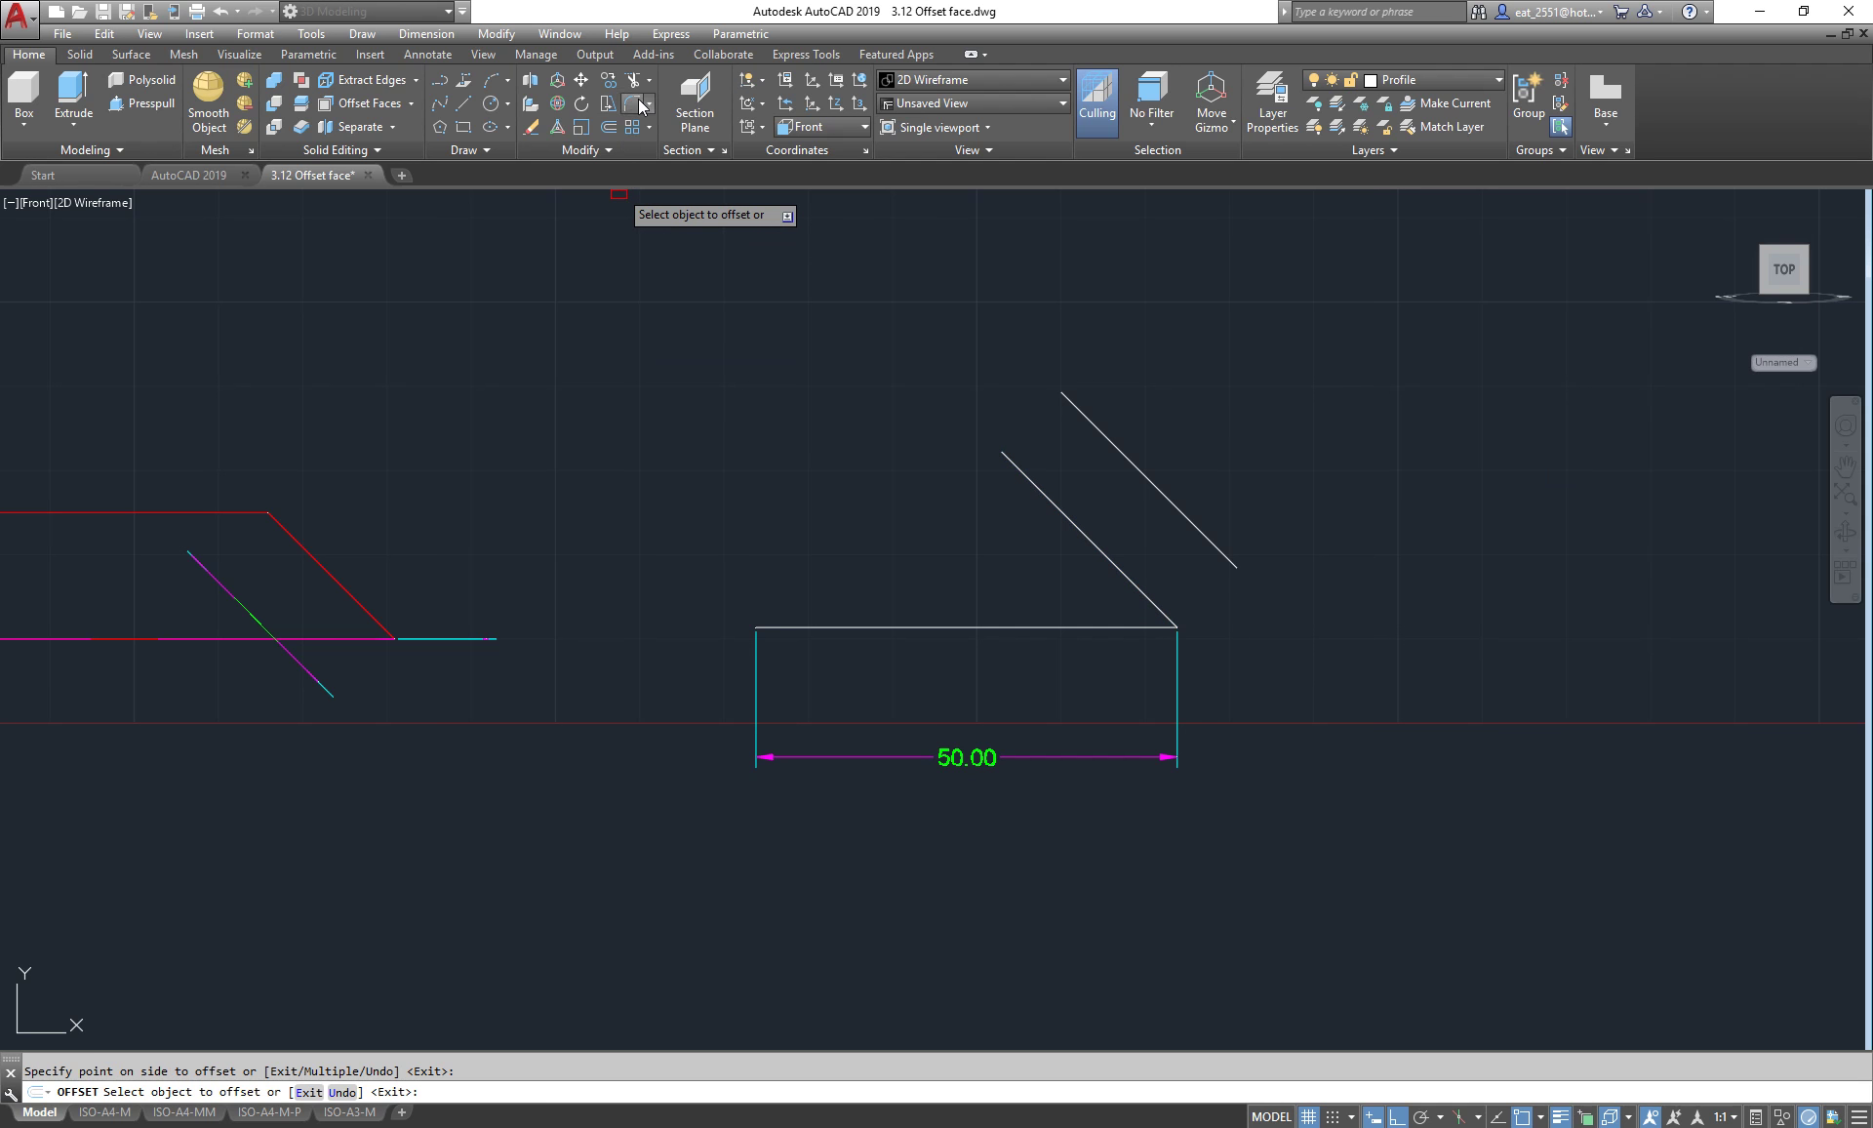
{"action": "left_click", "coordinate": [427, 33]}
- Add a 10.00 aligned dimension between the two slanted lines
{"action": "left_click", "coordinate": [429, 80]}
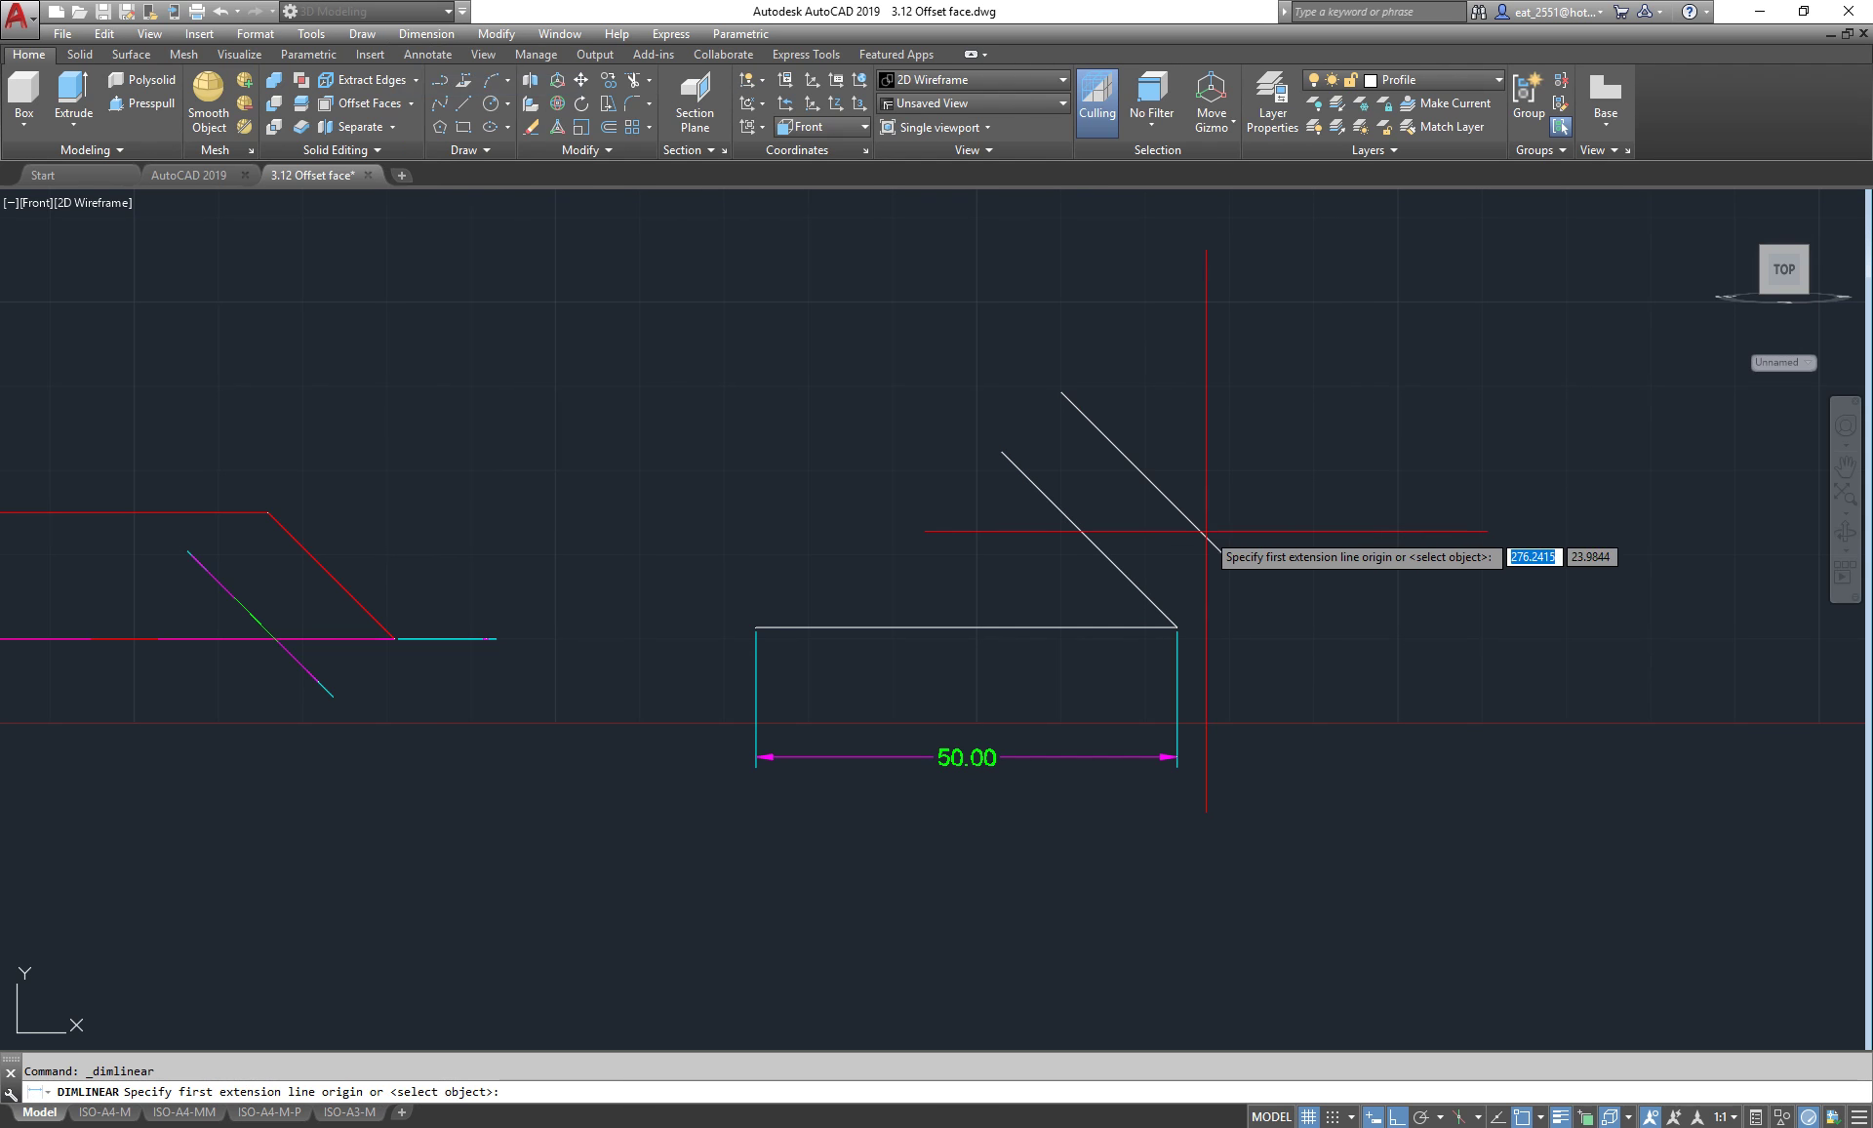
{"action": "left_click", "coordinate": [426, 33]}
{"action": "left_click", "coordinate": [467, 115]}
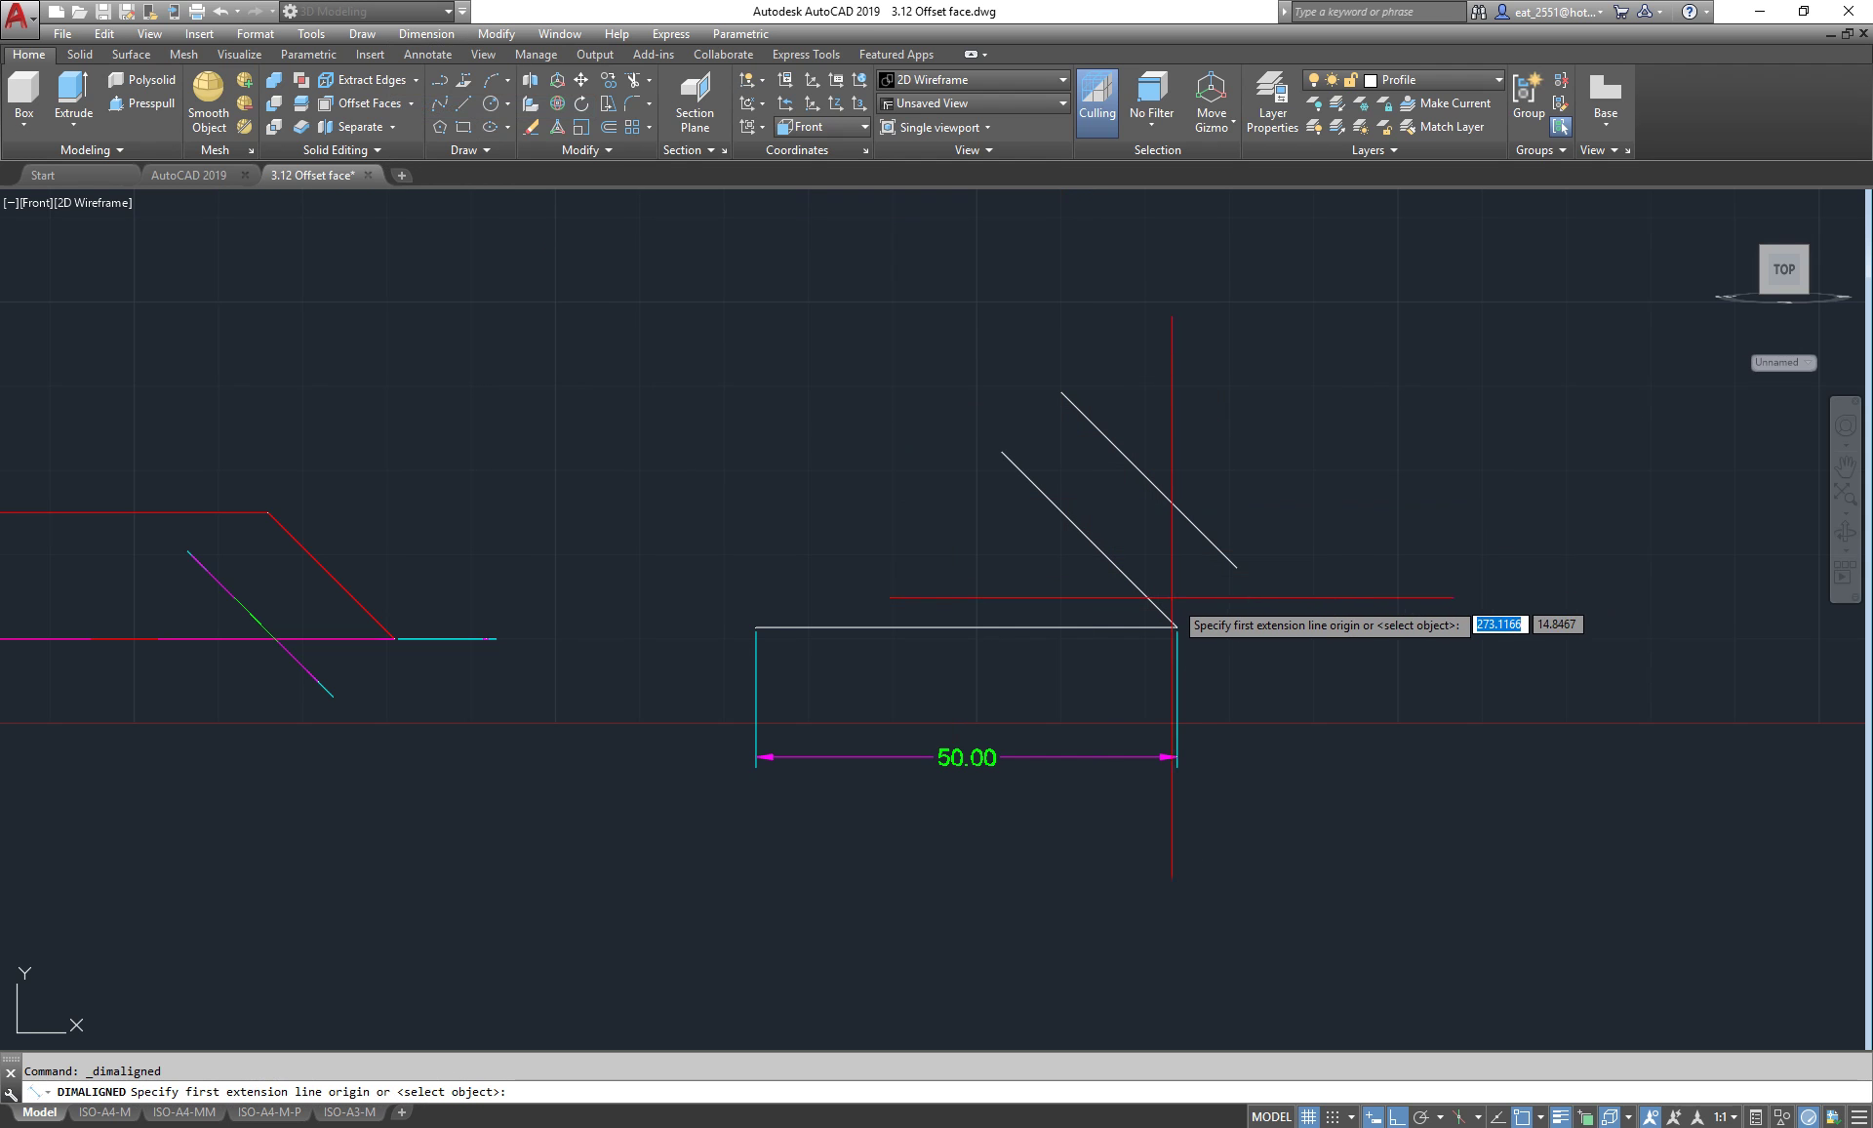
{"action": "left_click", "coordinate": [1177, 627]}
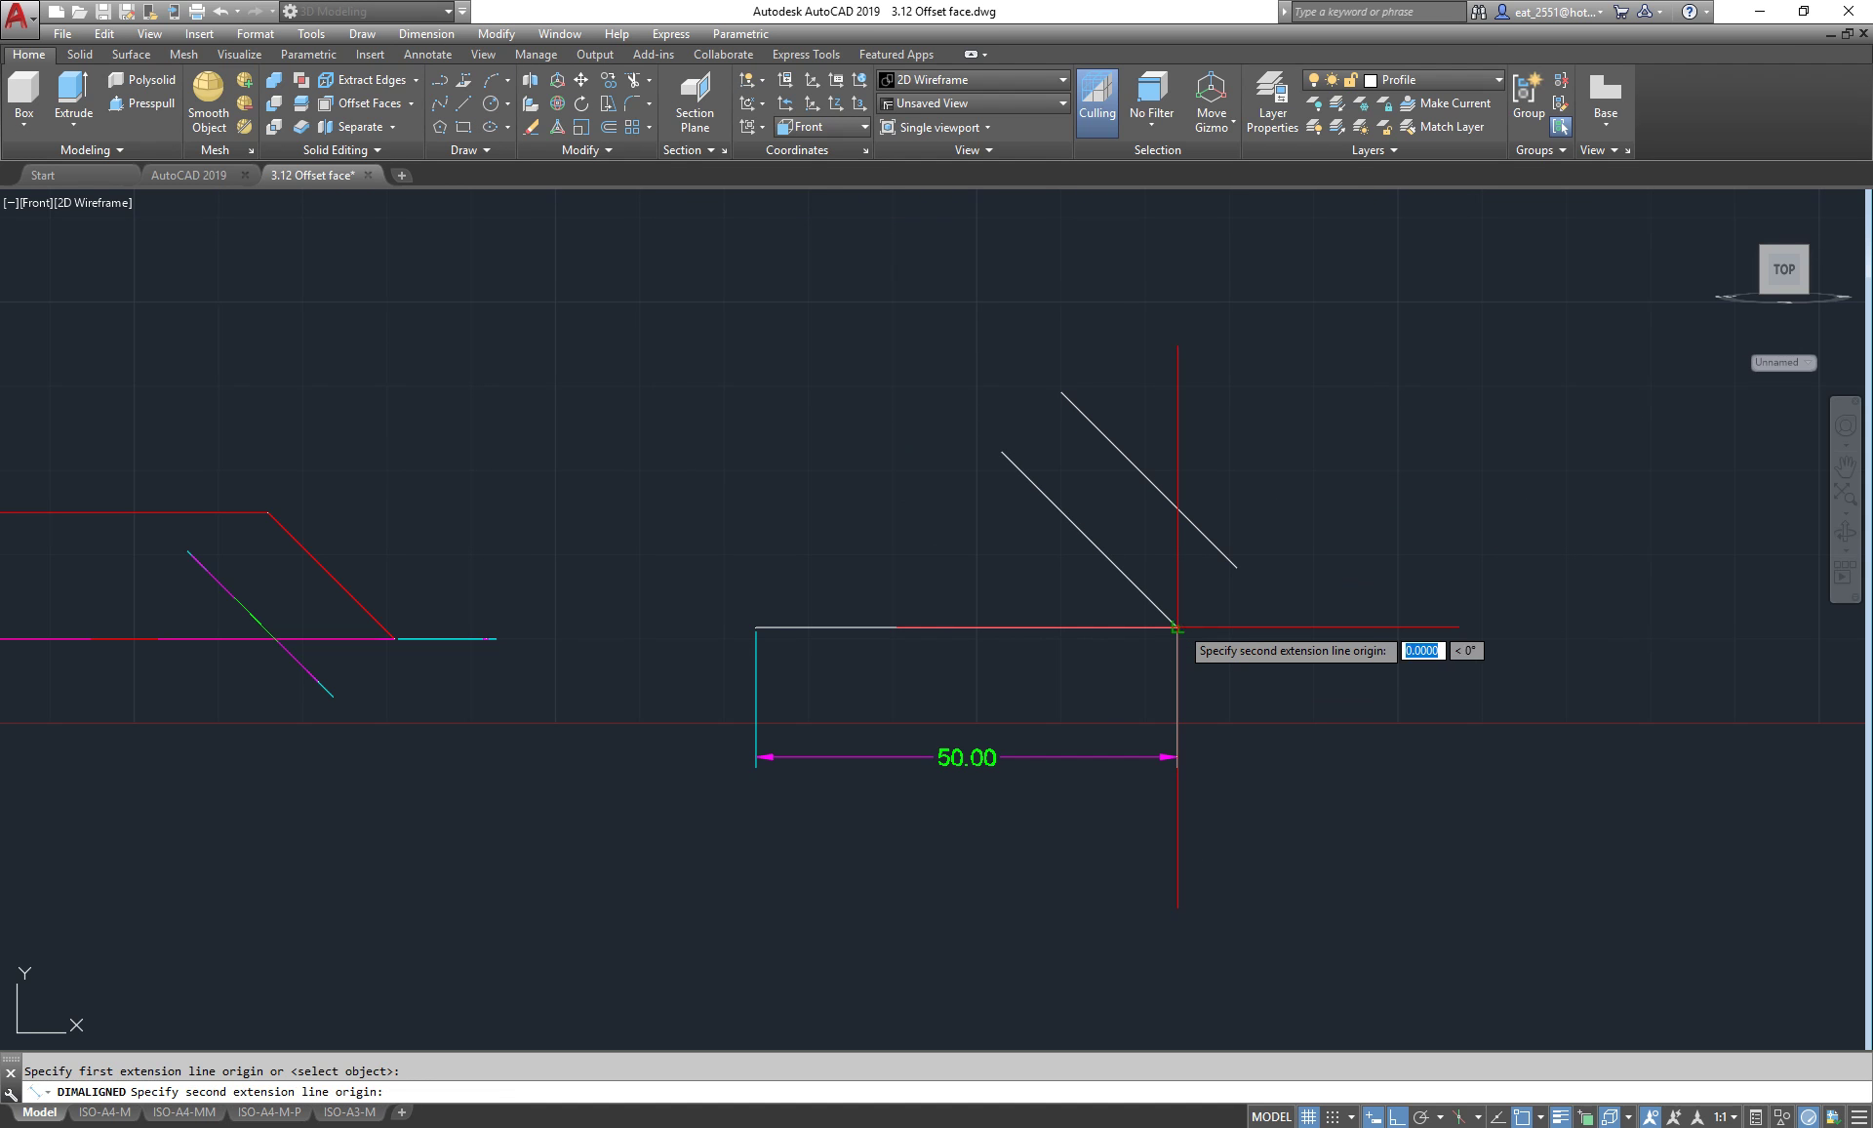
{"action": "left_click", "coordinate": [1237, 568]}
{"action": "scroll", "coordinate": [1371, 802], "scroll_direction": "up", "scroll_amount": 3}
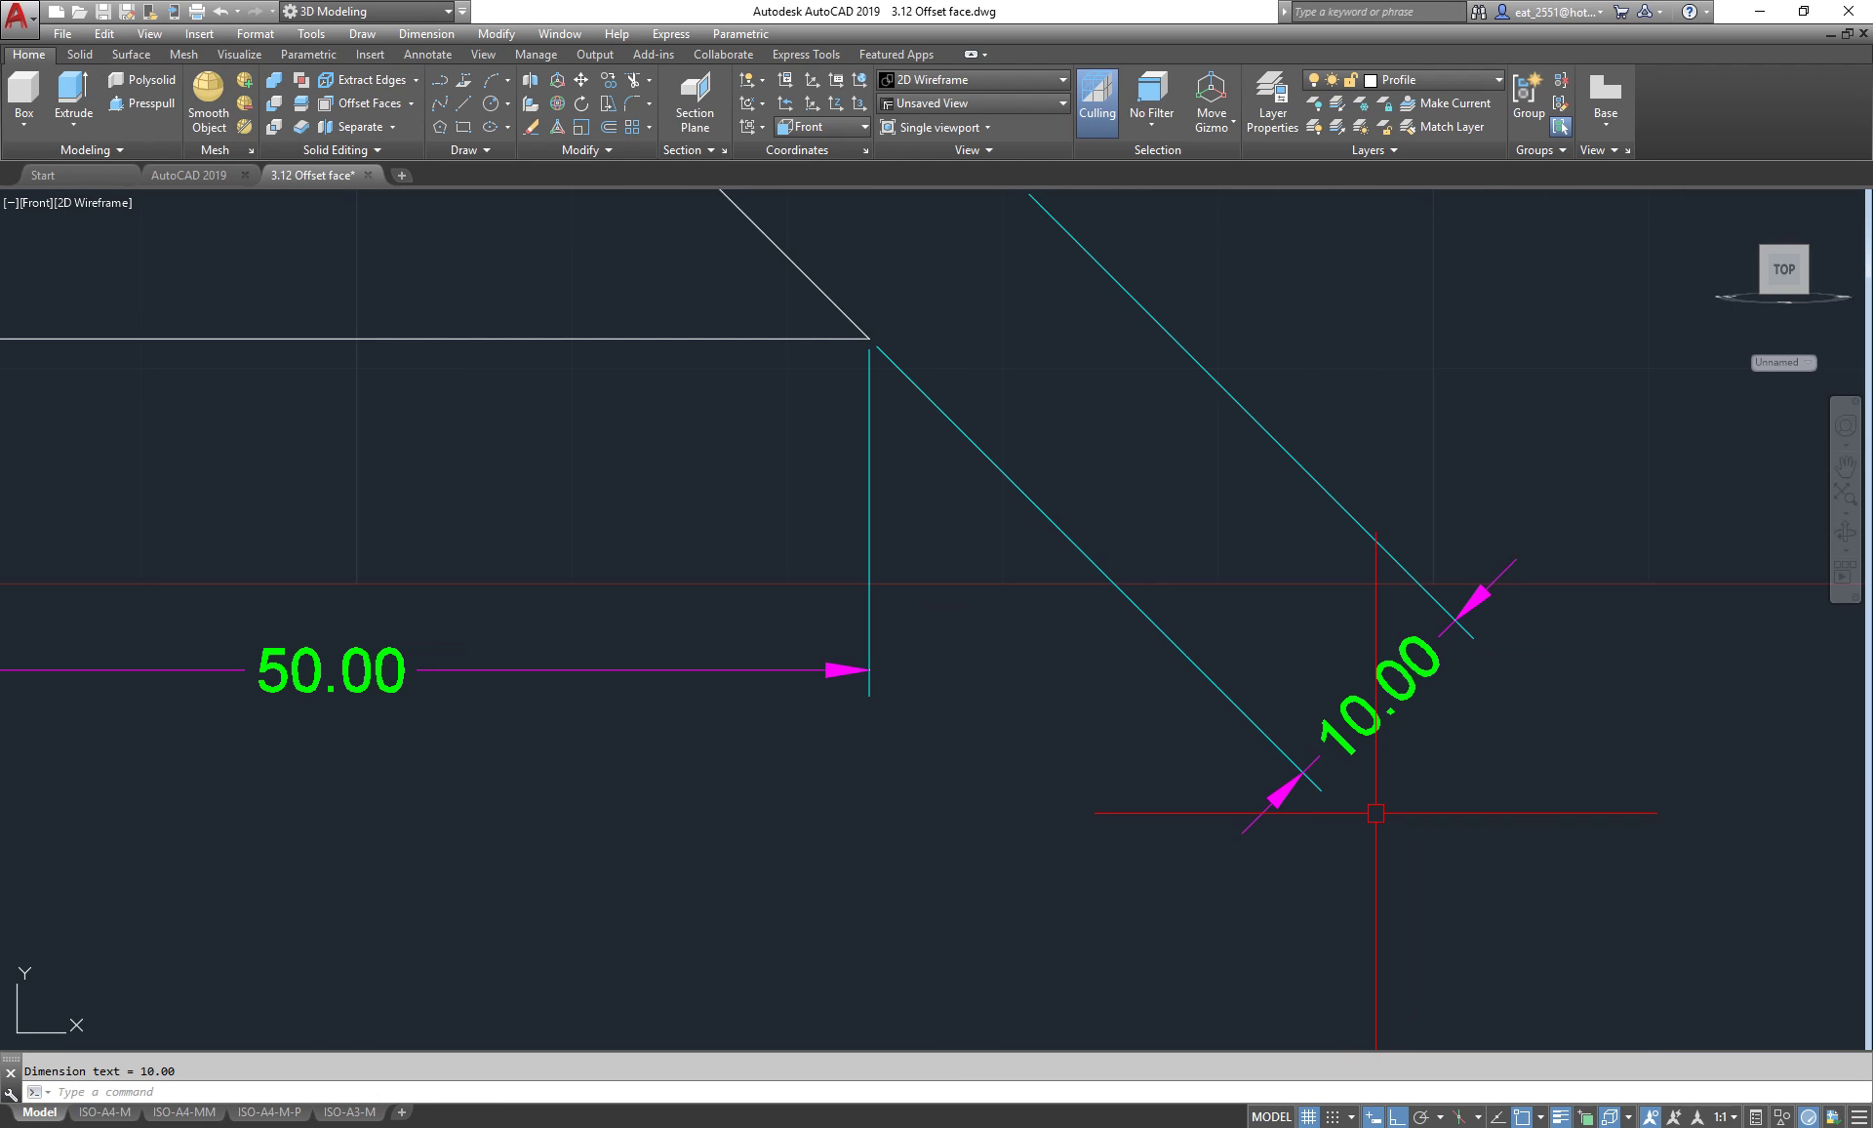
{"action": "scroll", "coordinate": [1371, 802], "scroll_direction": "down", "scroll_amount": 3}
{"action": "left_click", "coordinate": [1361, 785]}
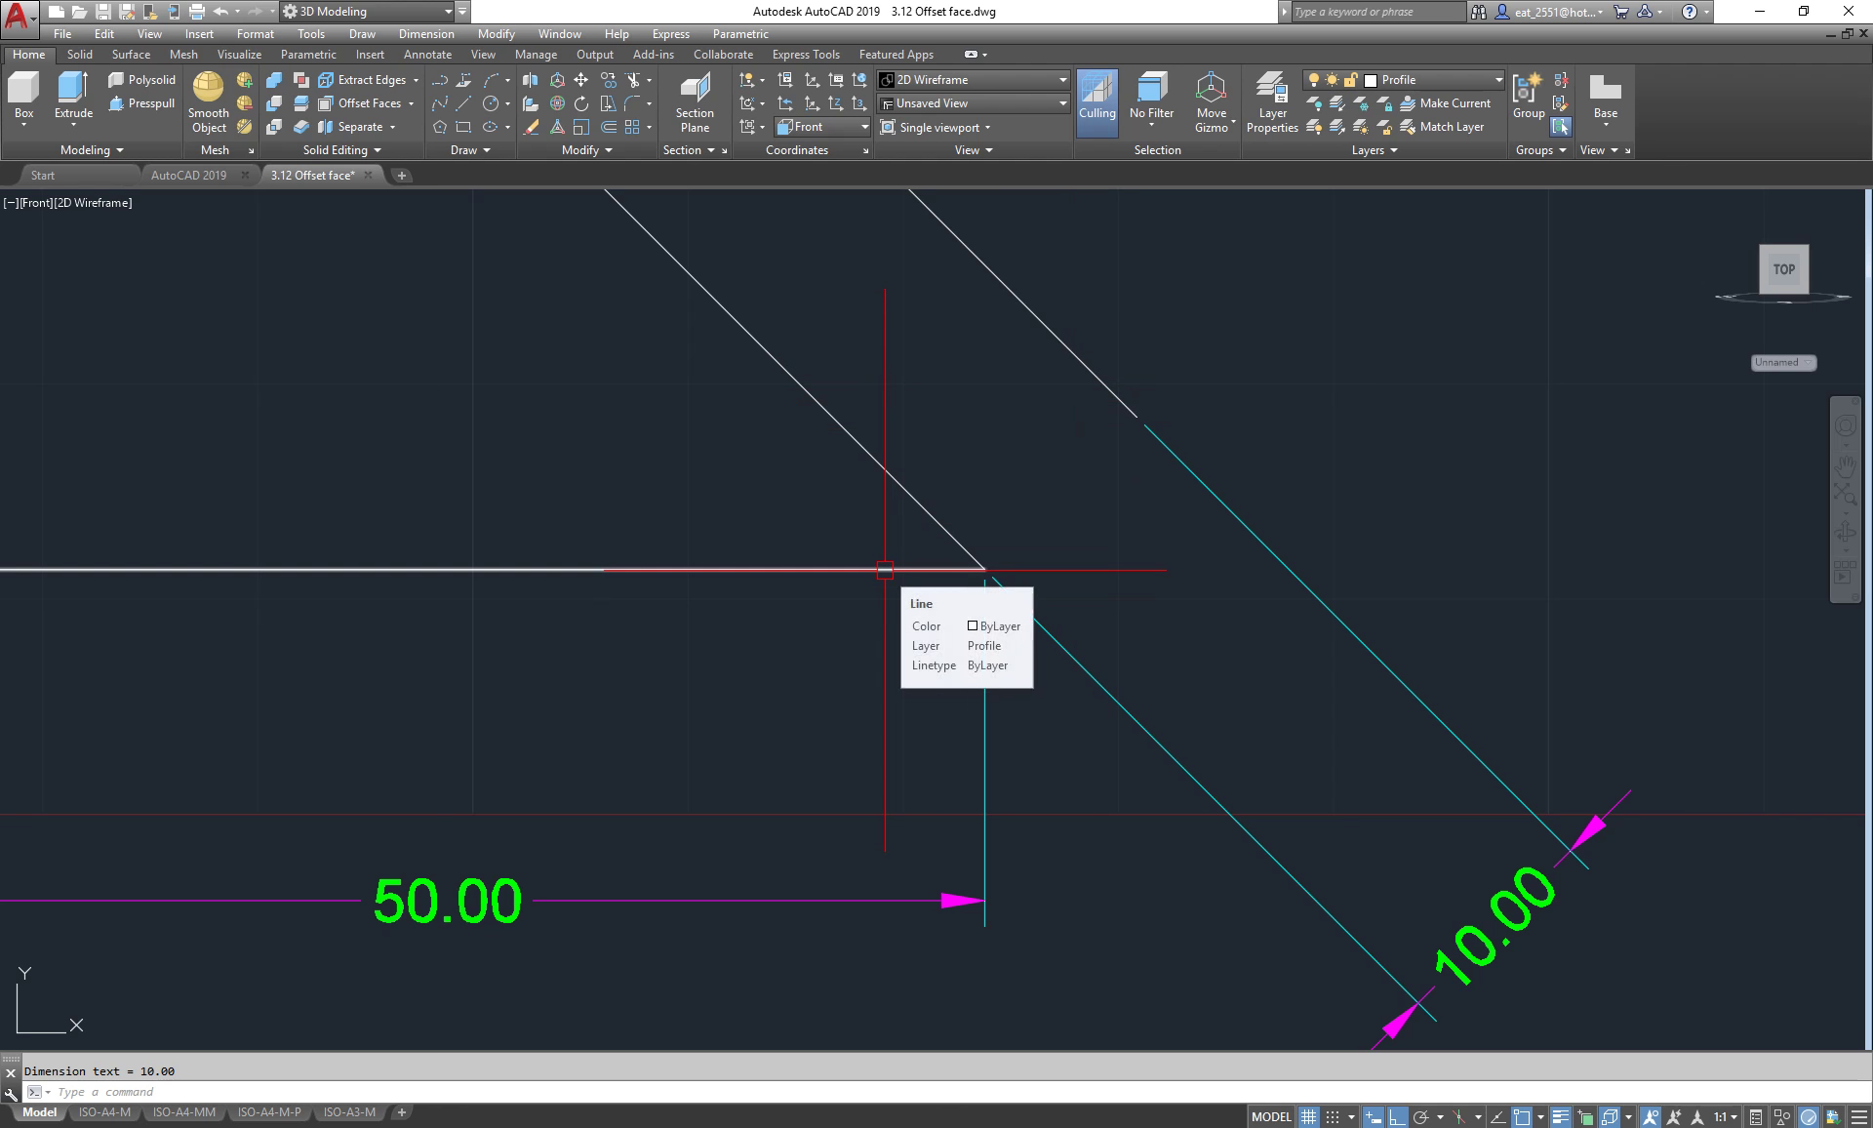
- Fillet the base line to meet the offset slanted line and erase the 0.00 dimension
{"action": "left_click", "coordinate": [632, 102]}
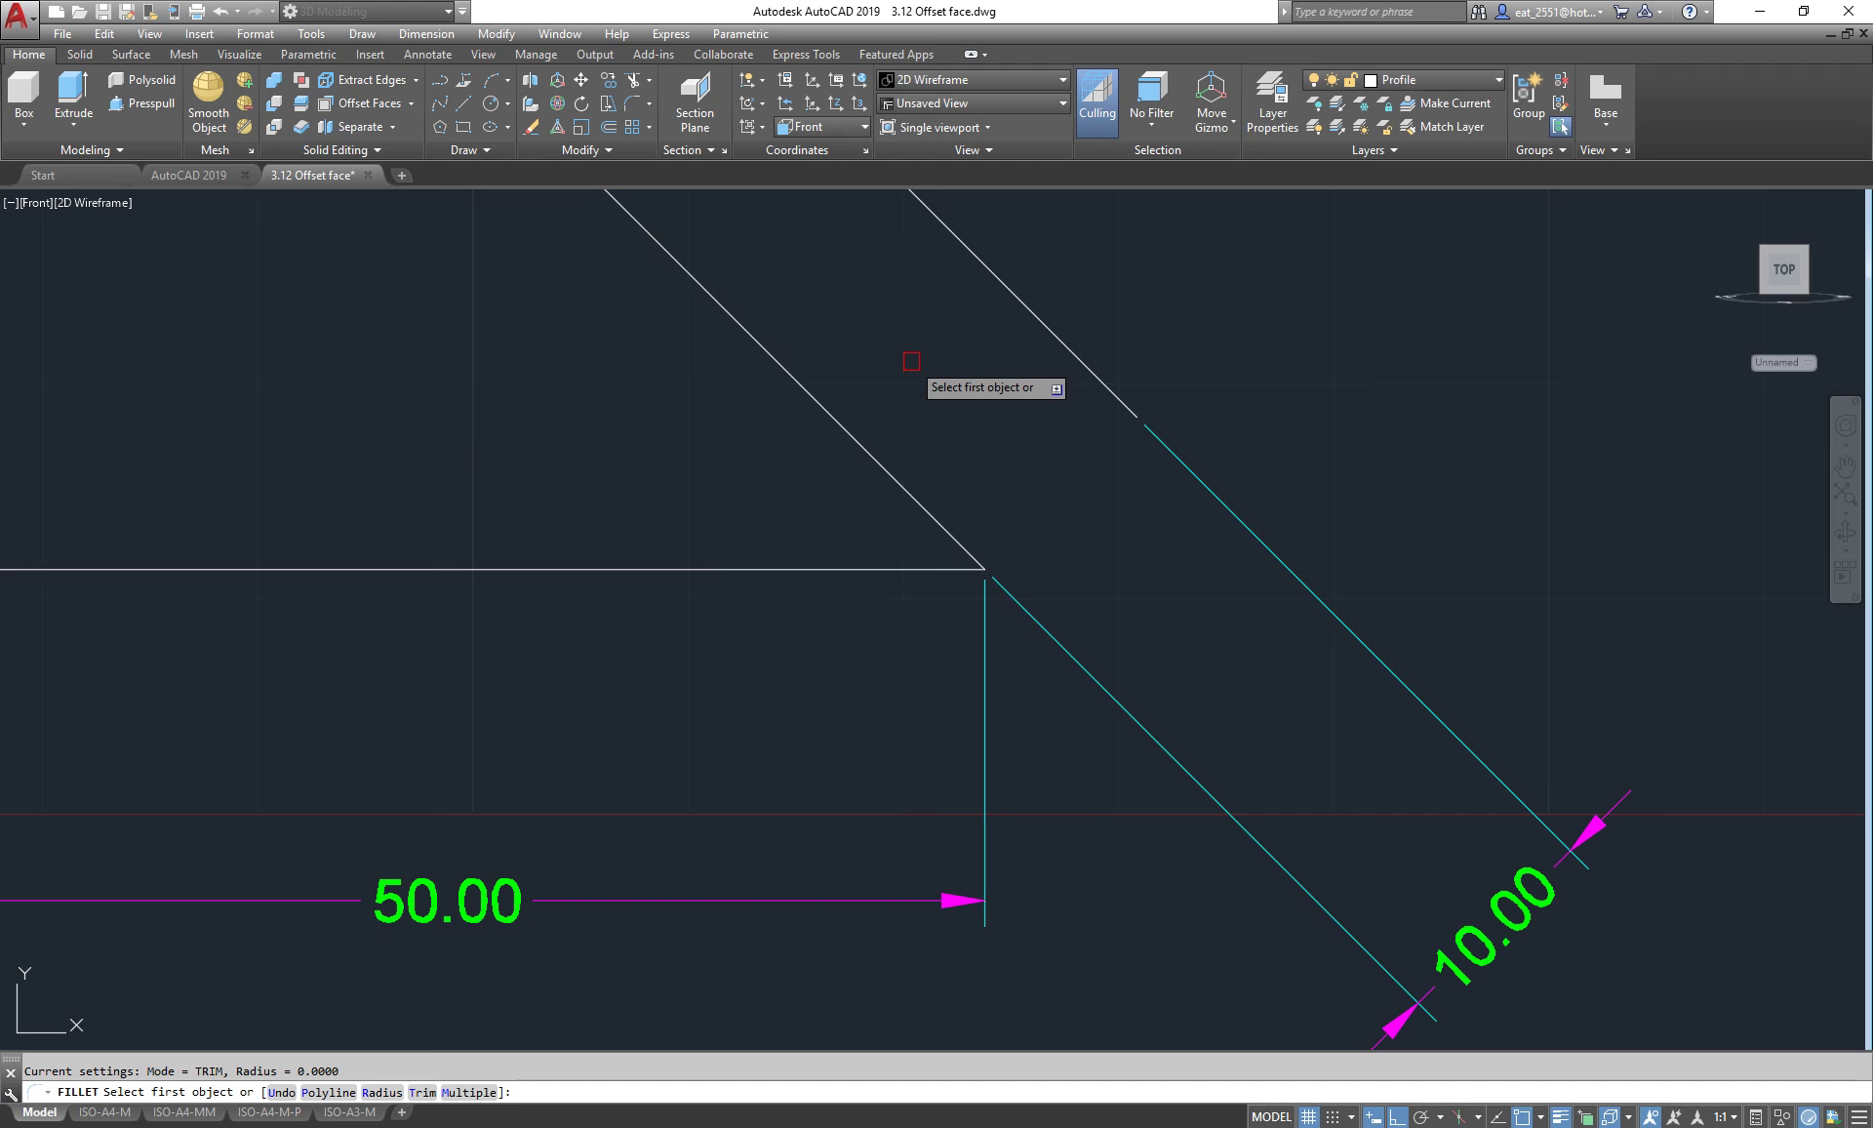
{"action": "left_click", "coordinate": [860, 568]}
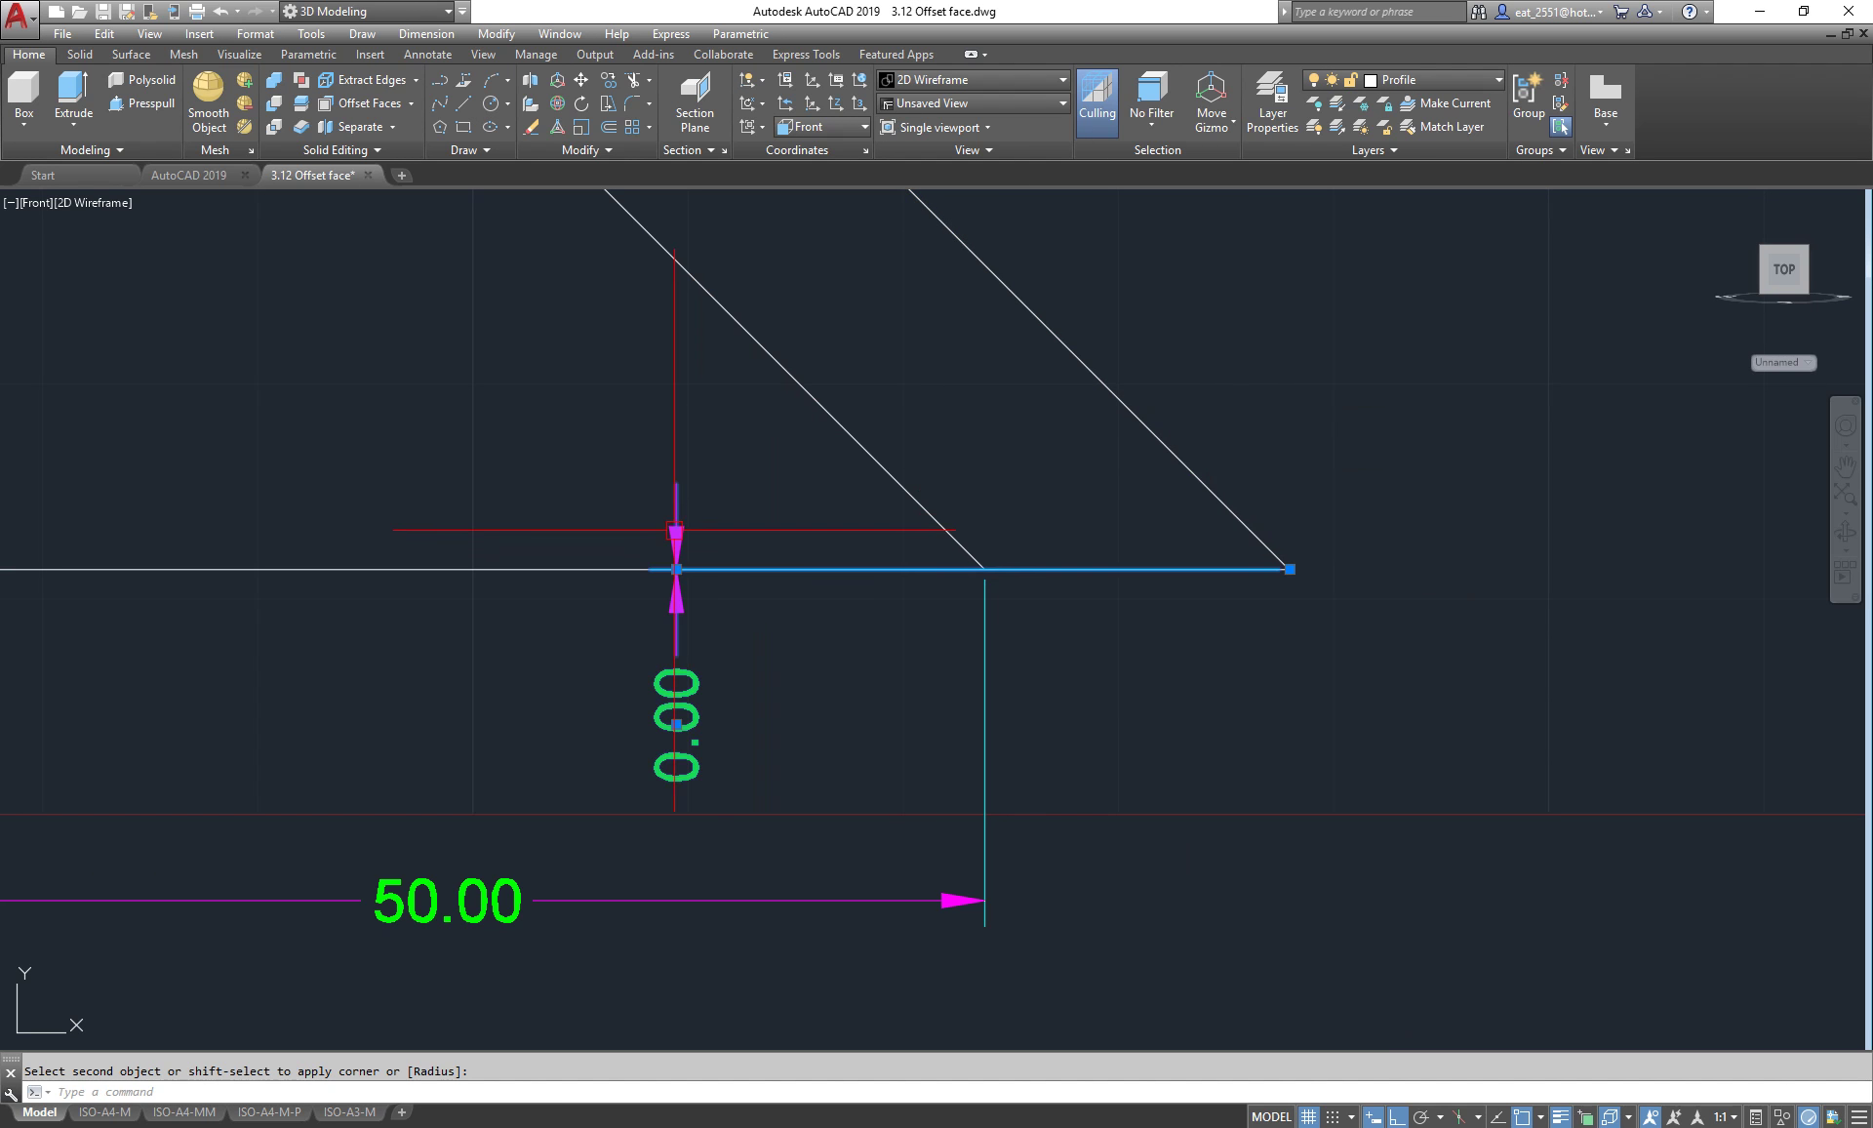
{"action": "key", "text": "Escape"}
{"action": "left_click", "coordinate": [675, 529]}
{"action": "key", "text": "Delete"}
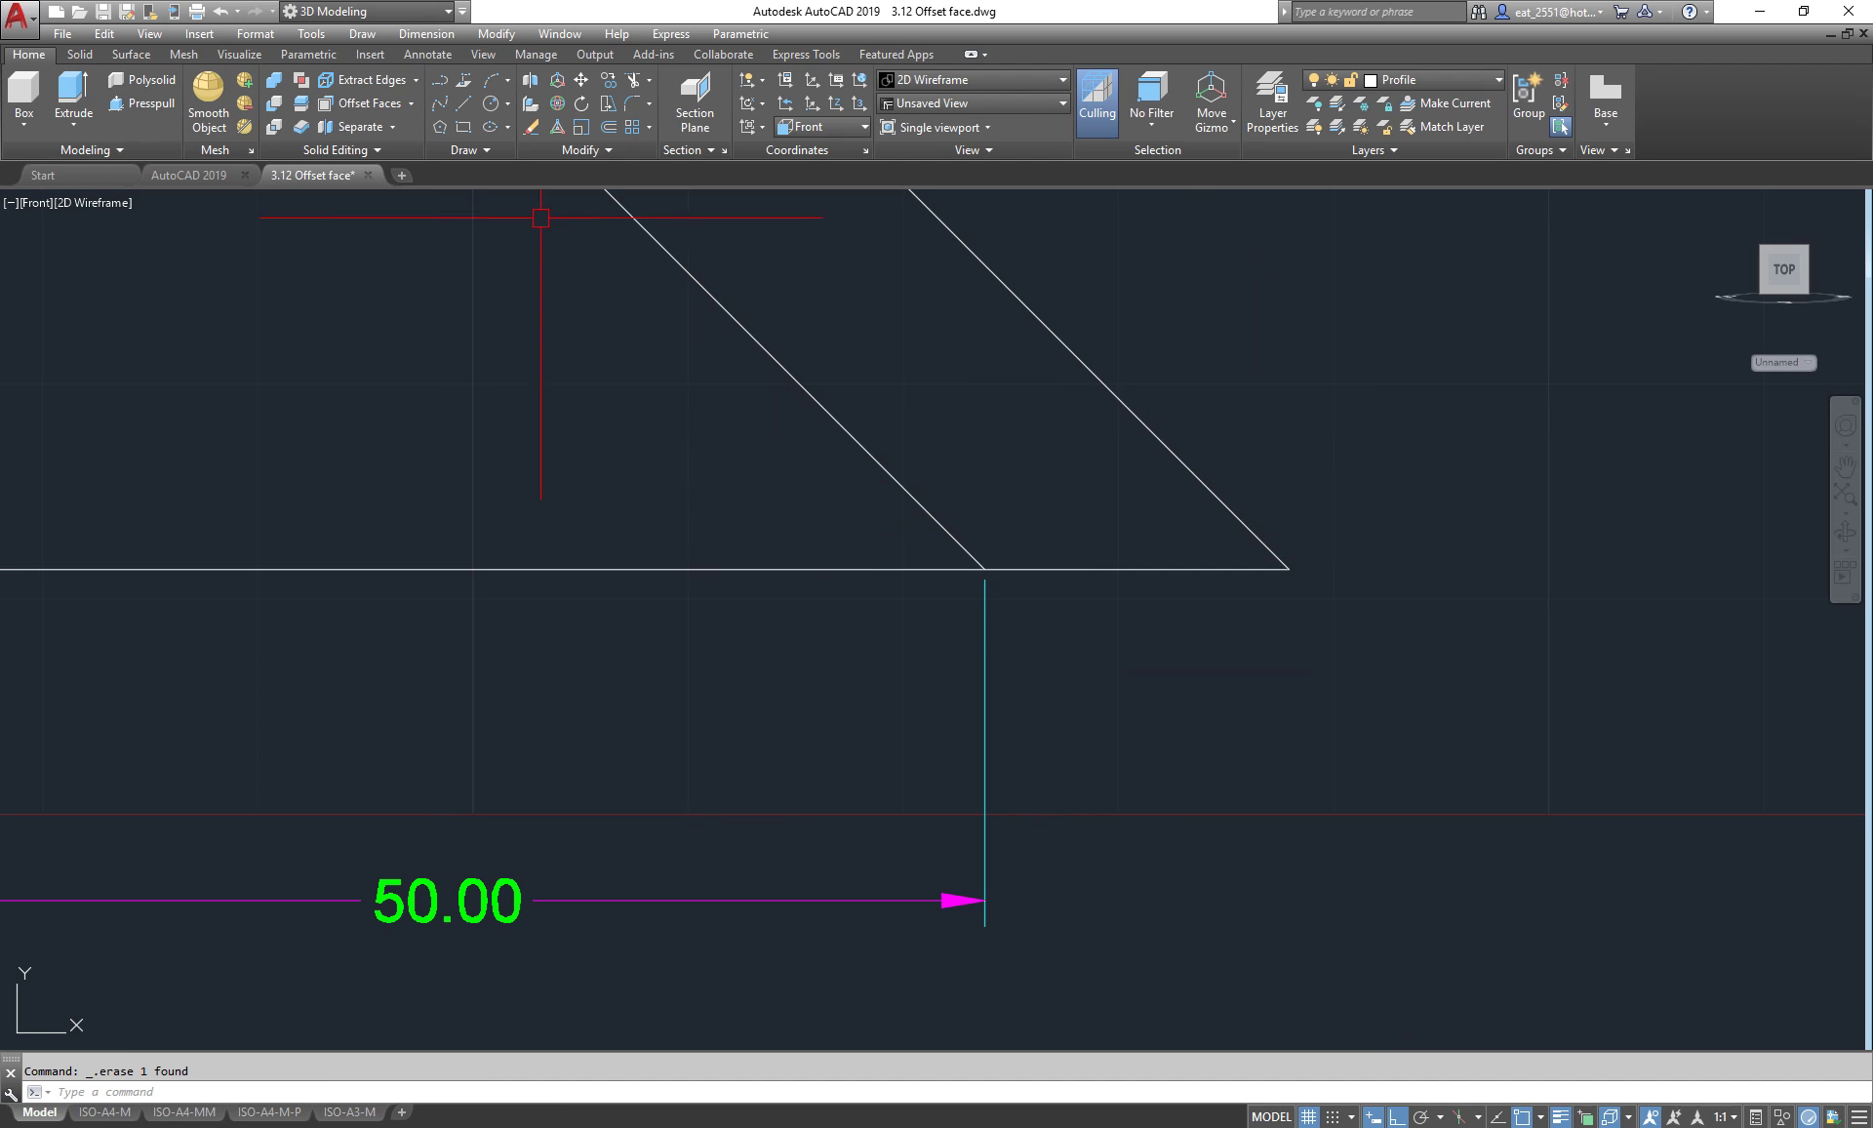
{"action": "scroll", "coordinate": [990, 229], "scroll_direction": "down", "scroll_amount": 2}
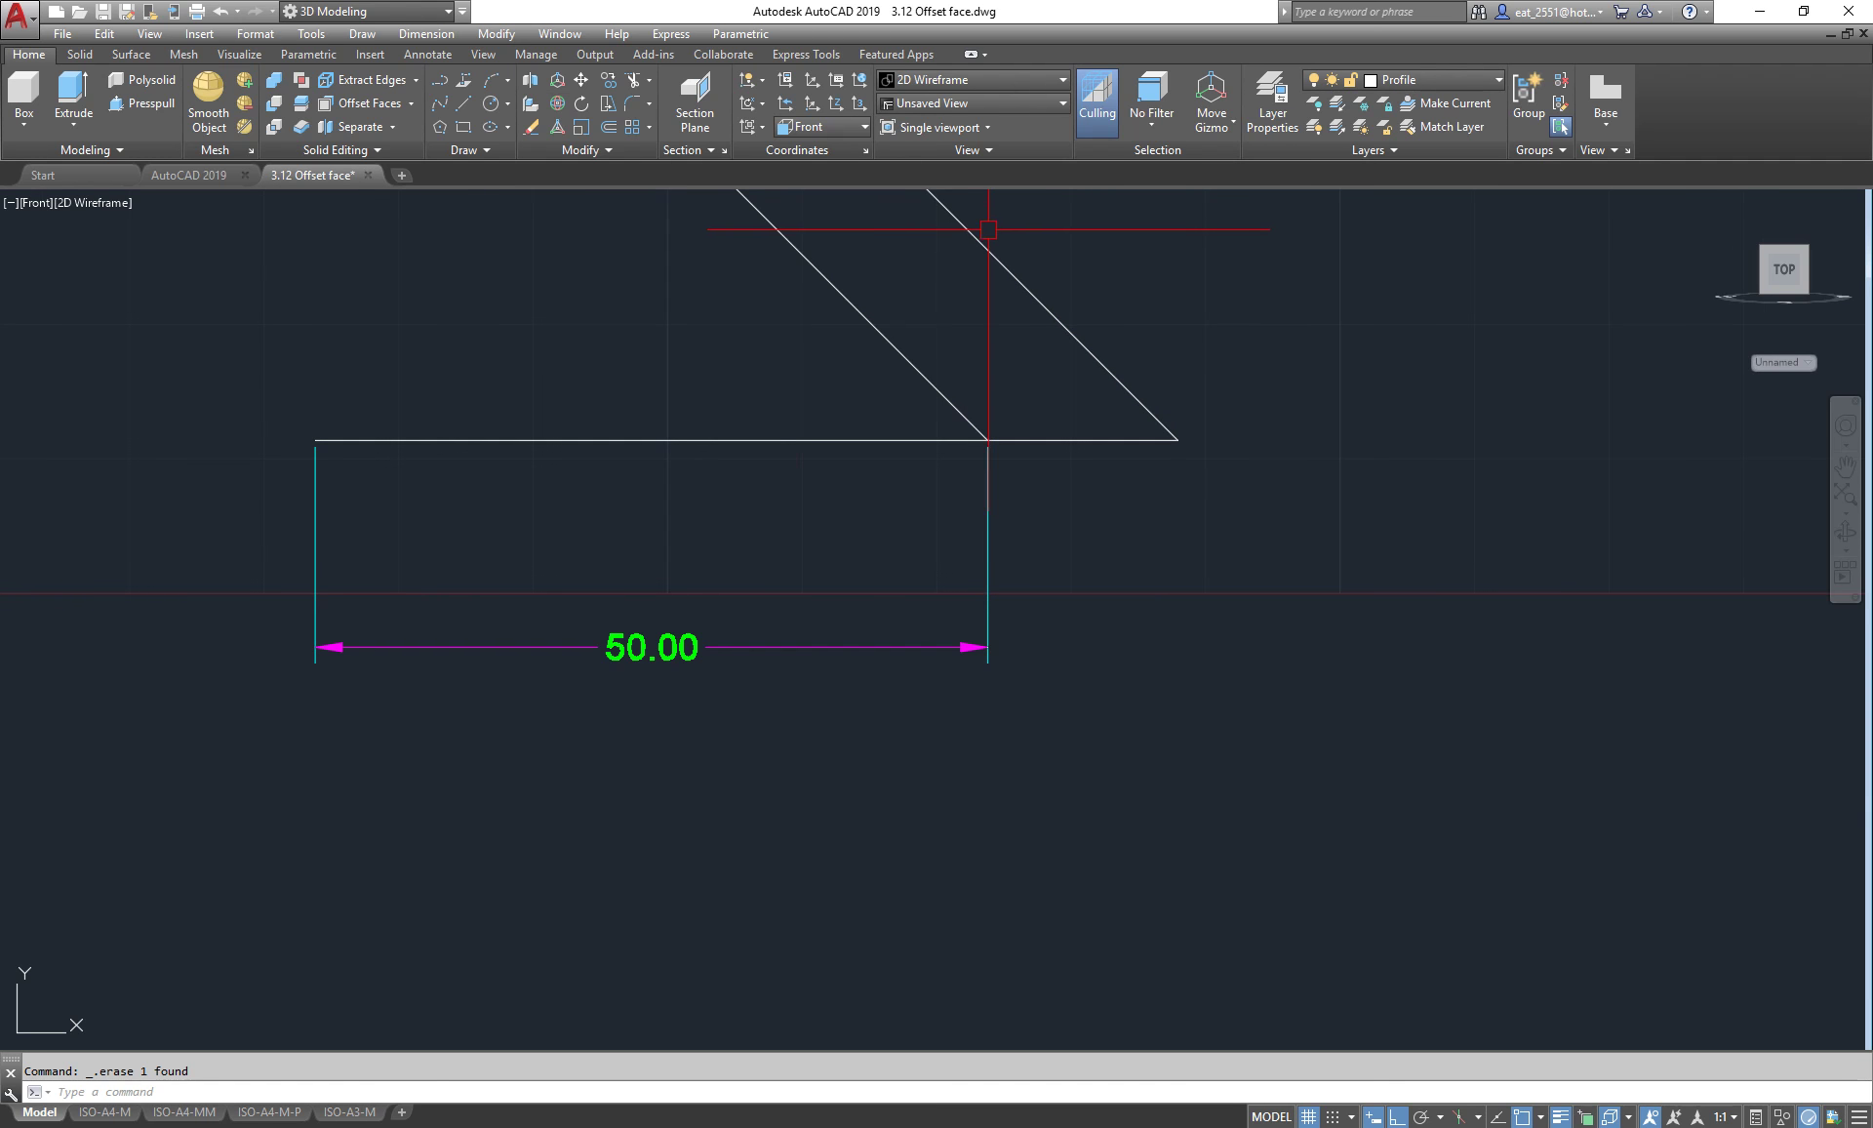
- Dimension the extended base line as 64.14, placed below the 50.00 dimension
{"action": "left_click", "coordinate": [426, 33]}
{"action": "left_click", "coordinate": [444, 80]}
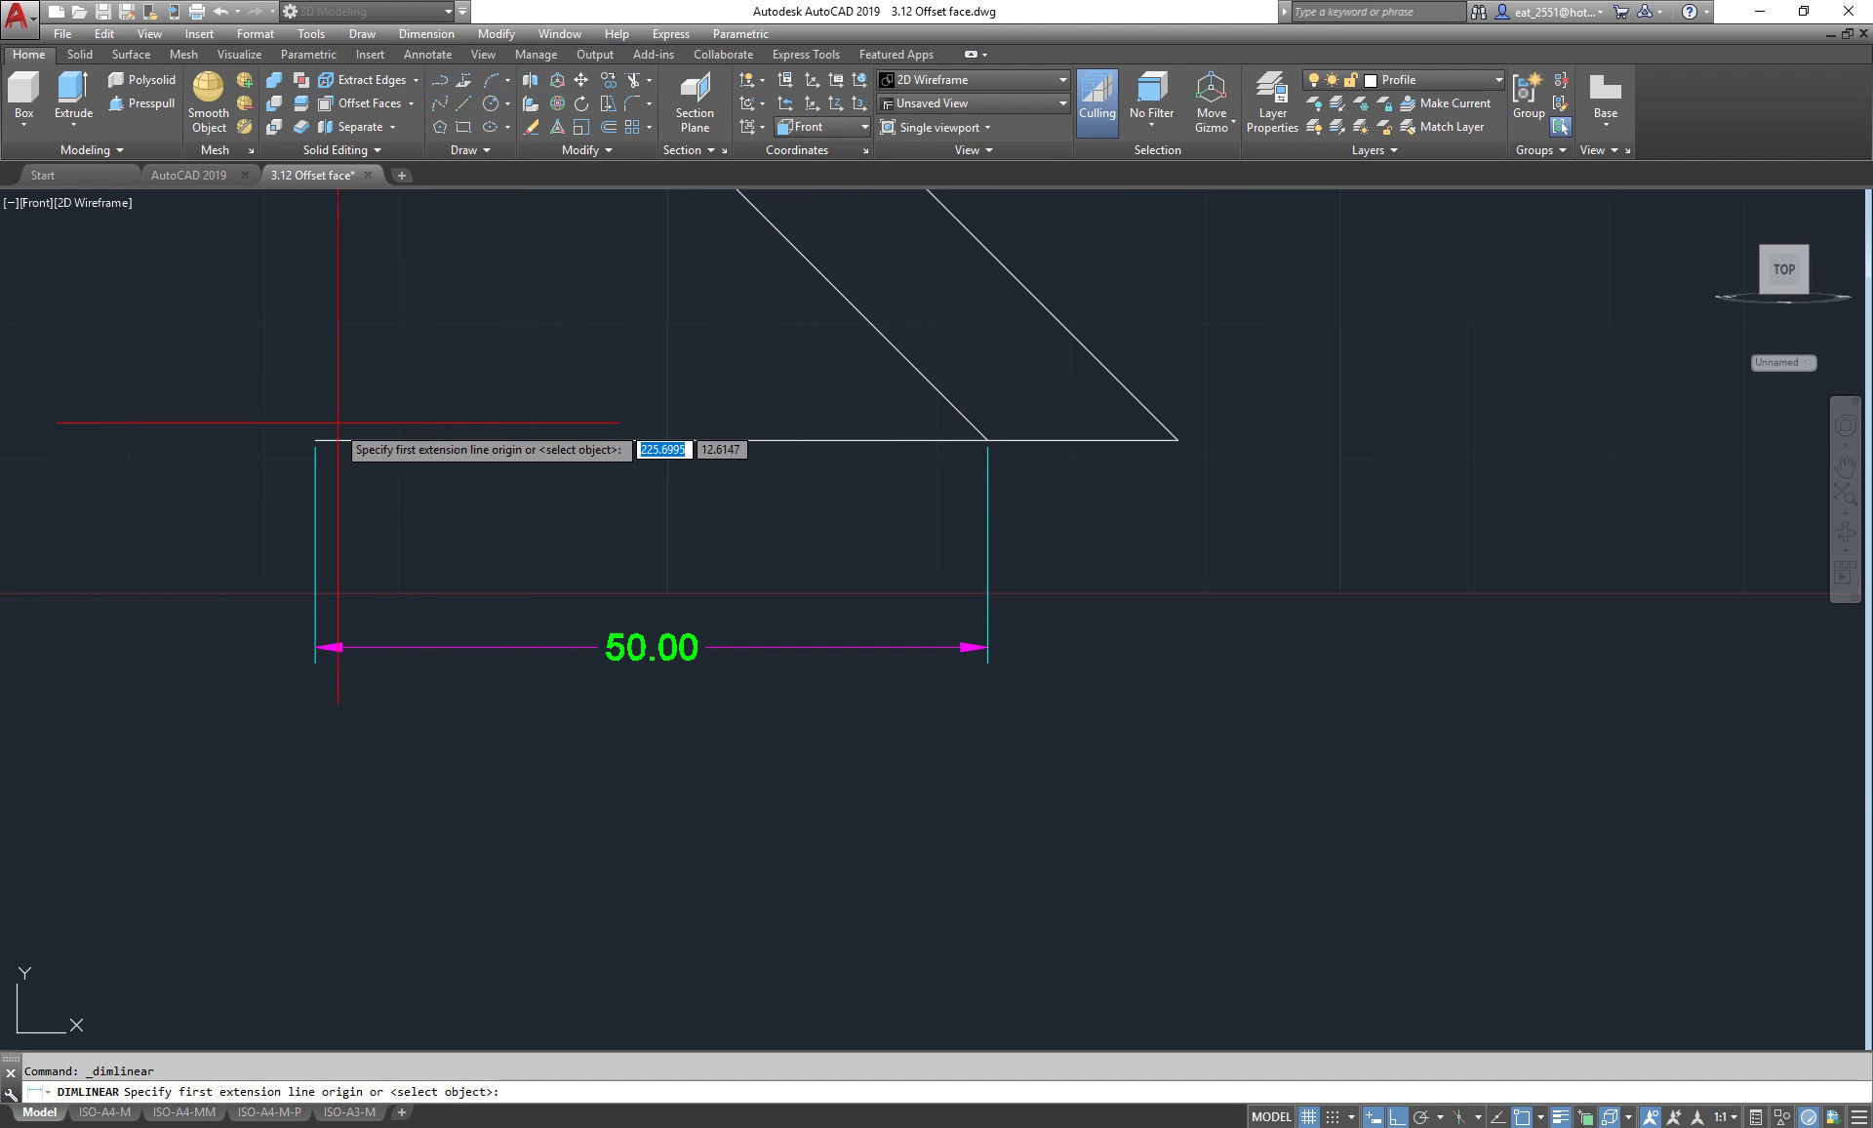
{"action": "left_click", "coordinate": [315, 440]}
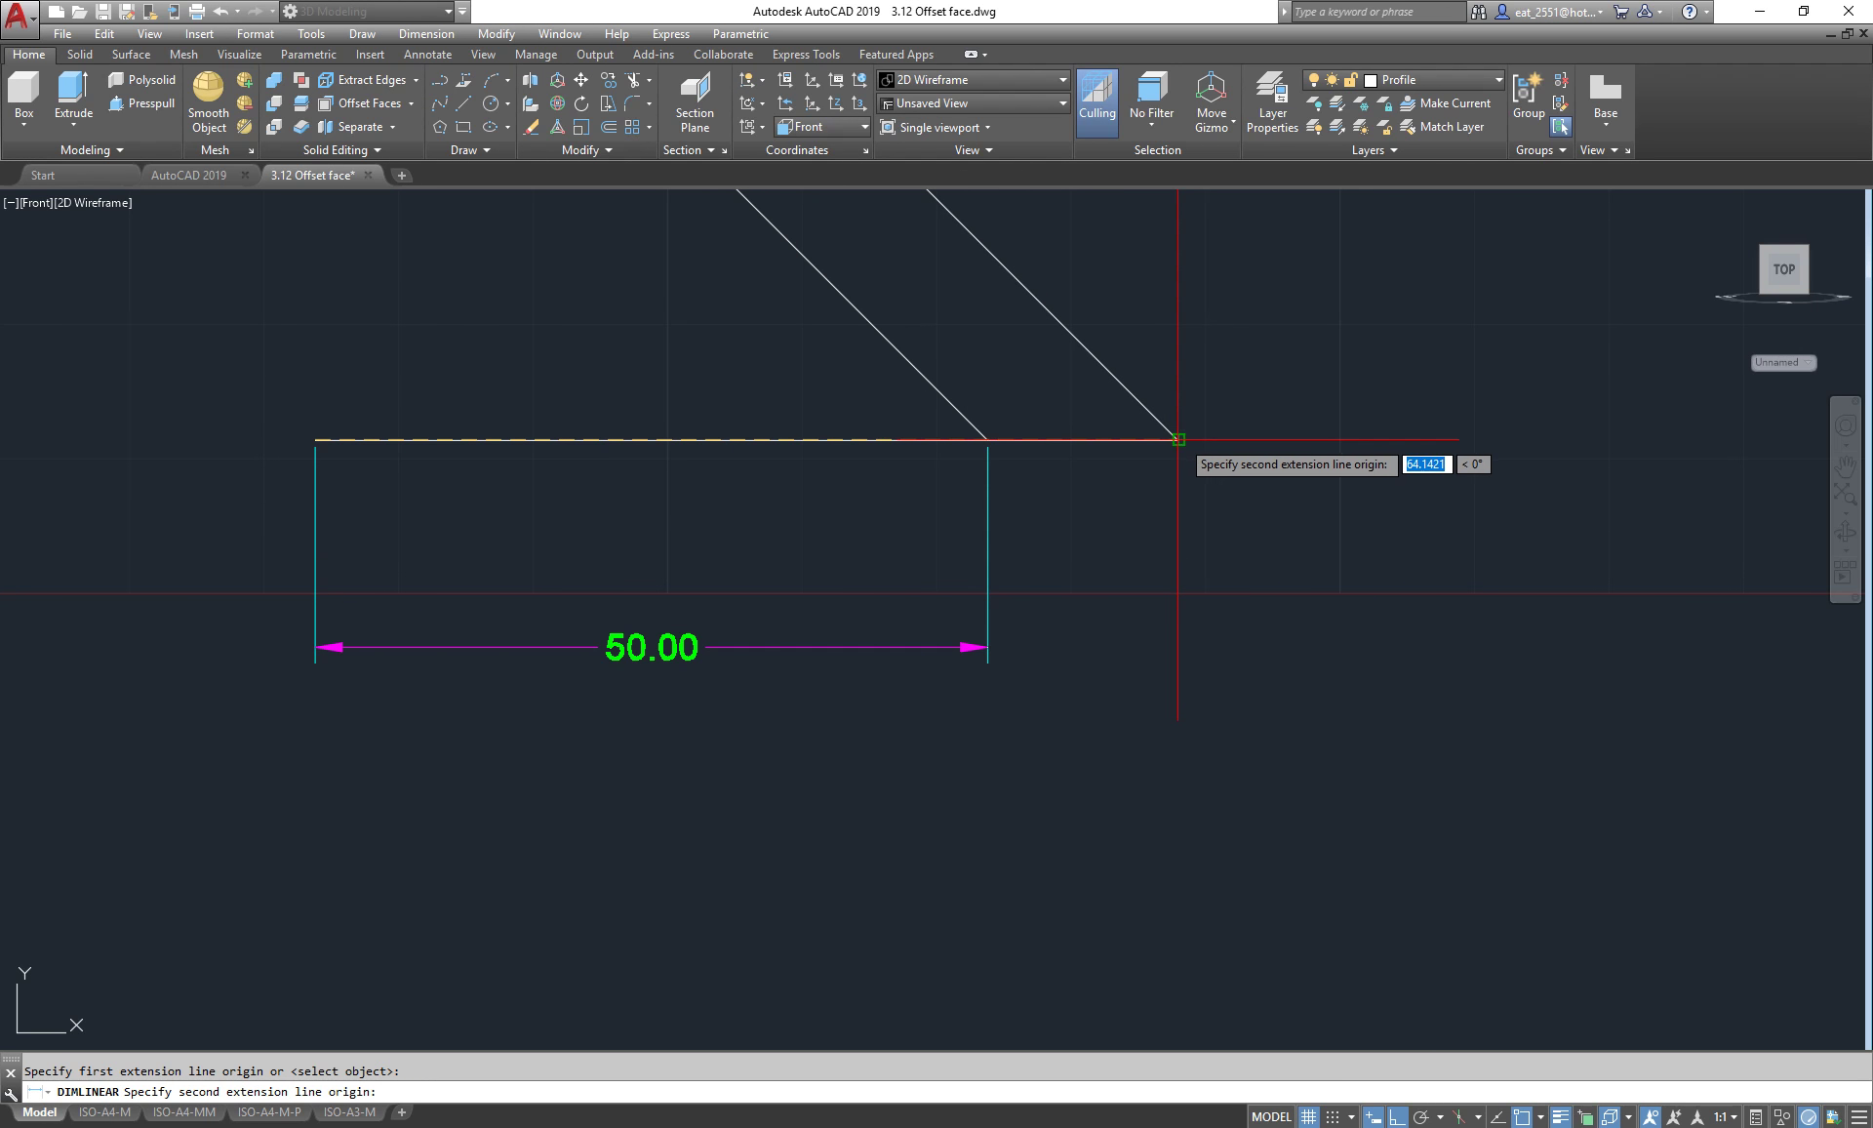
{"action": "left_click", "coordinate": [1177, 439]}
{"action": "left_click", "coordinate": [1175, 738]}
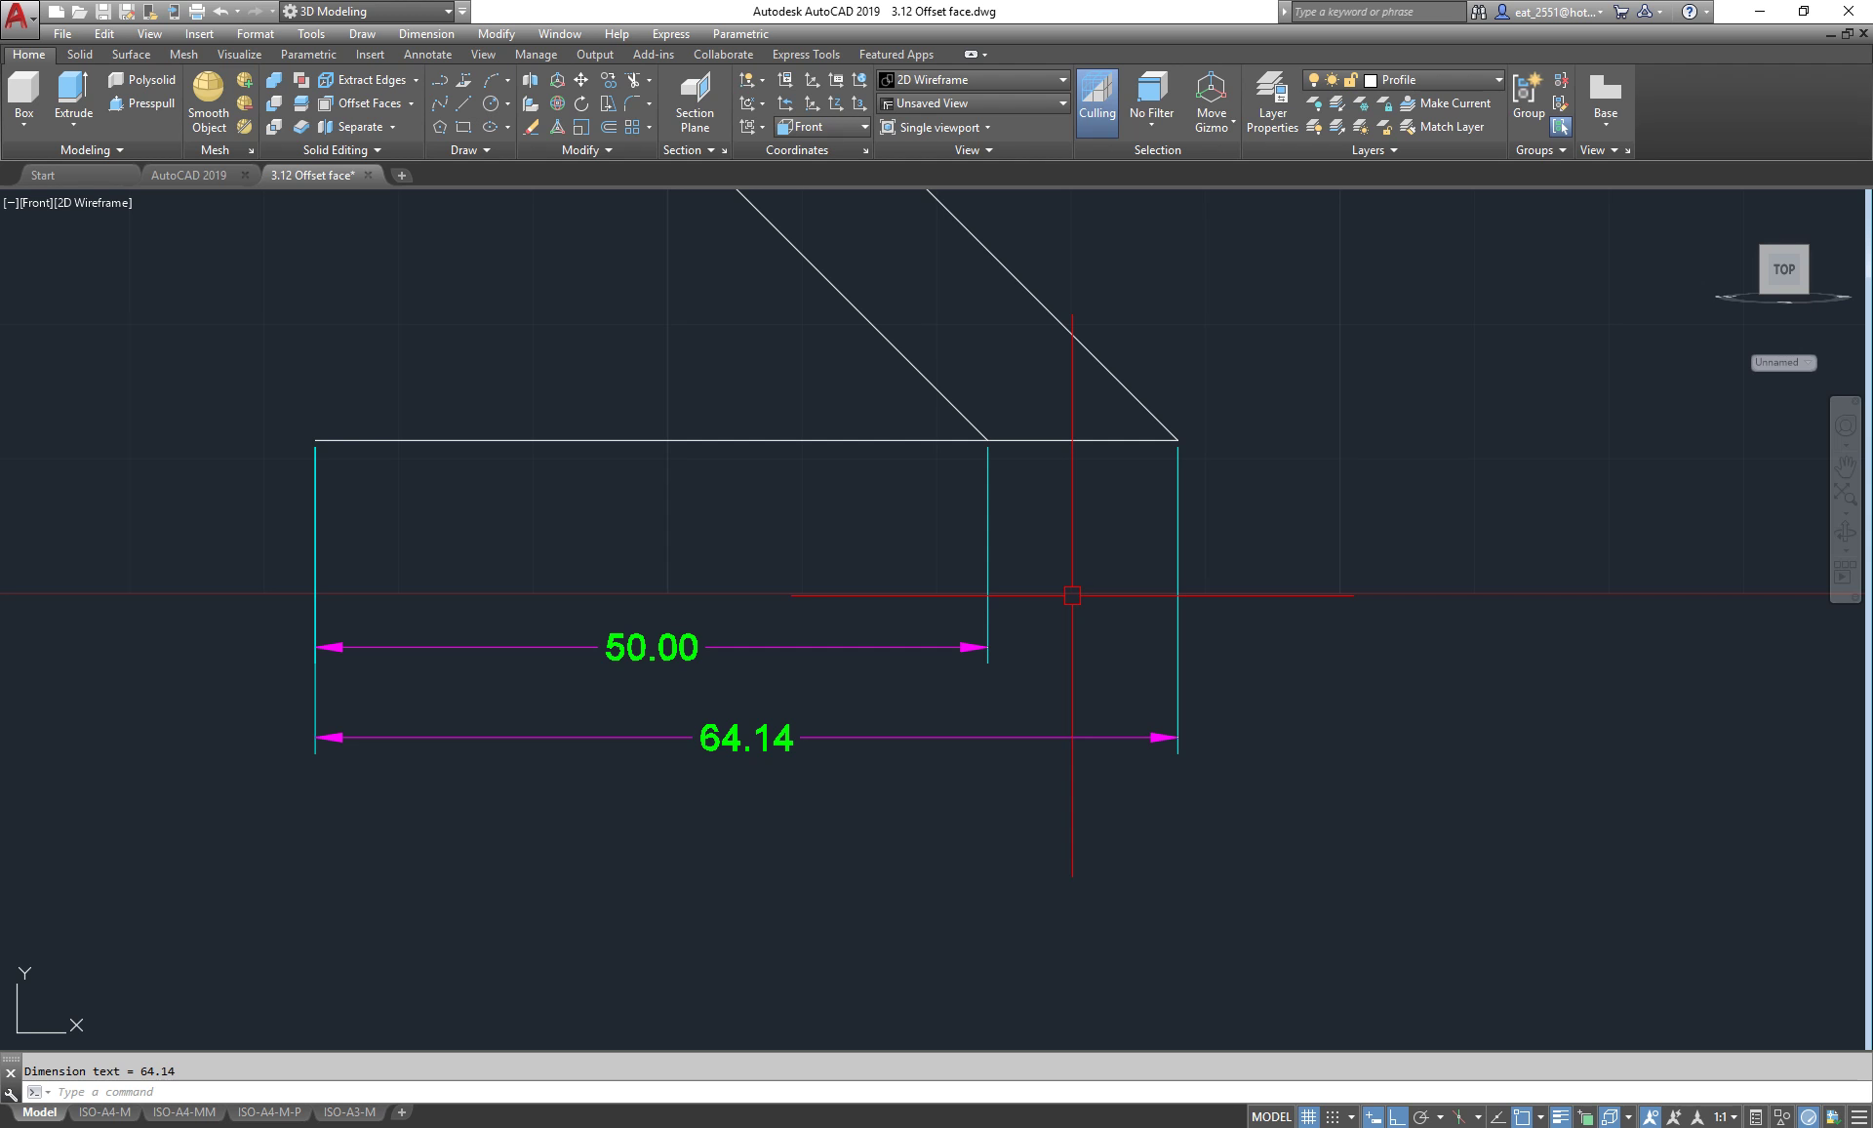
{"action": "middle_click_drag", "start_coordinate": [966, 382], "coordinate": [971, 548]}
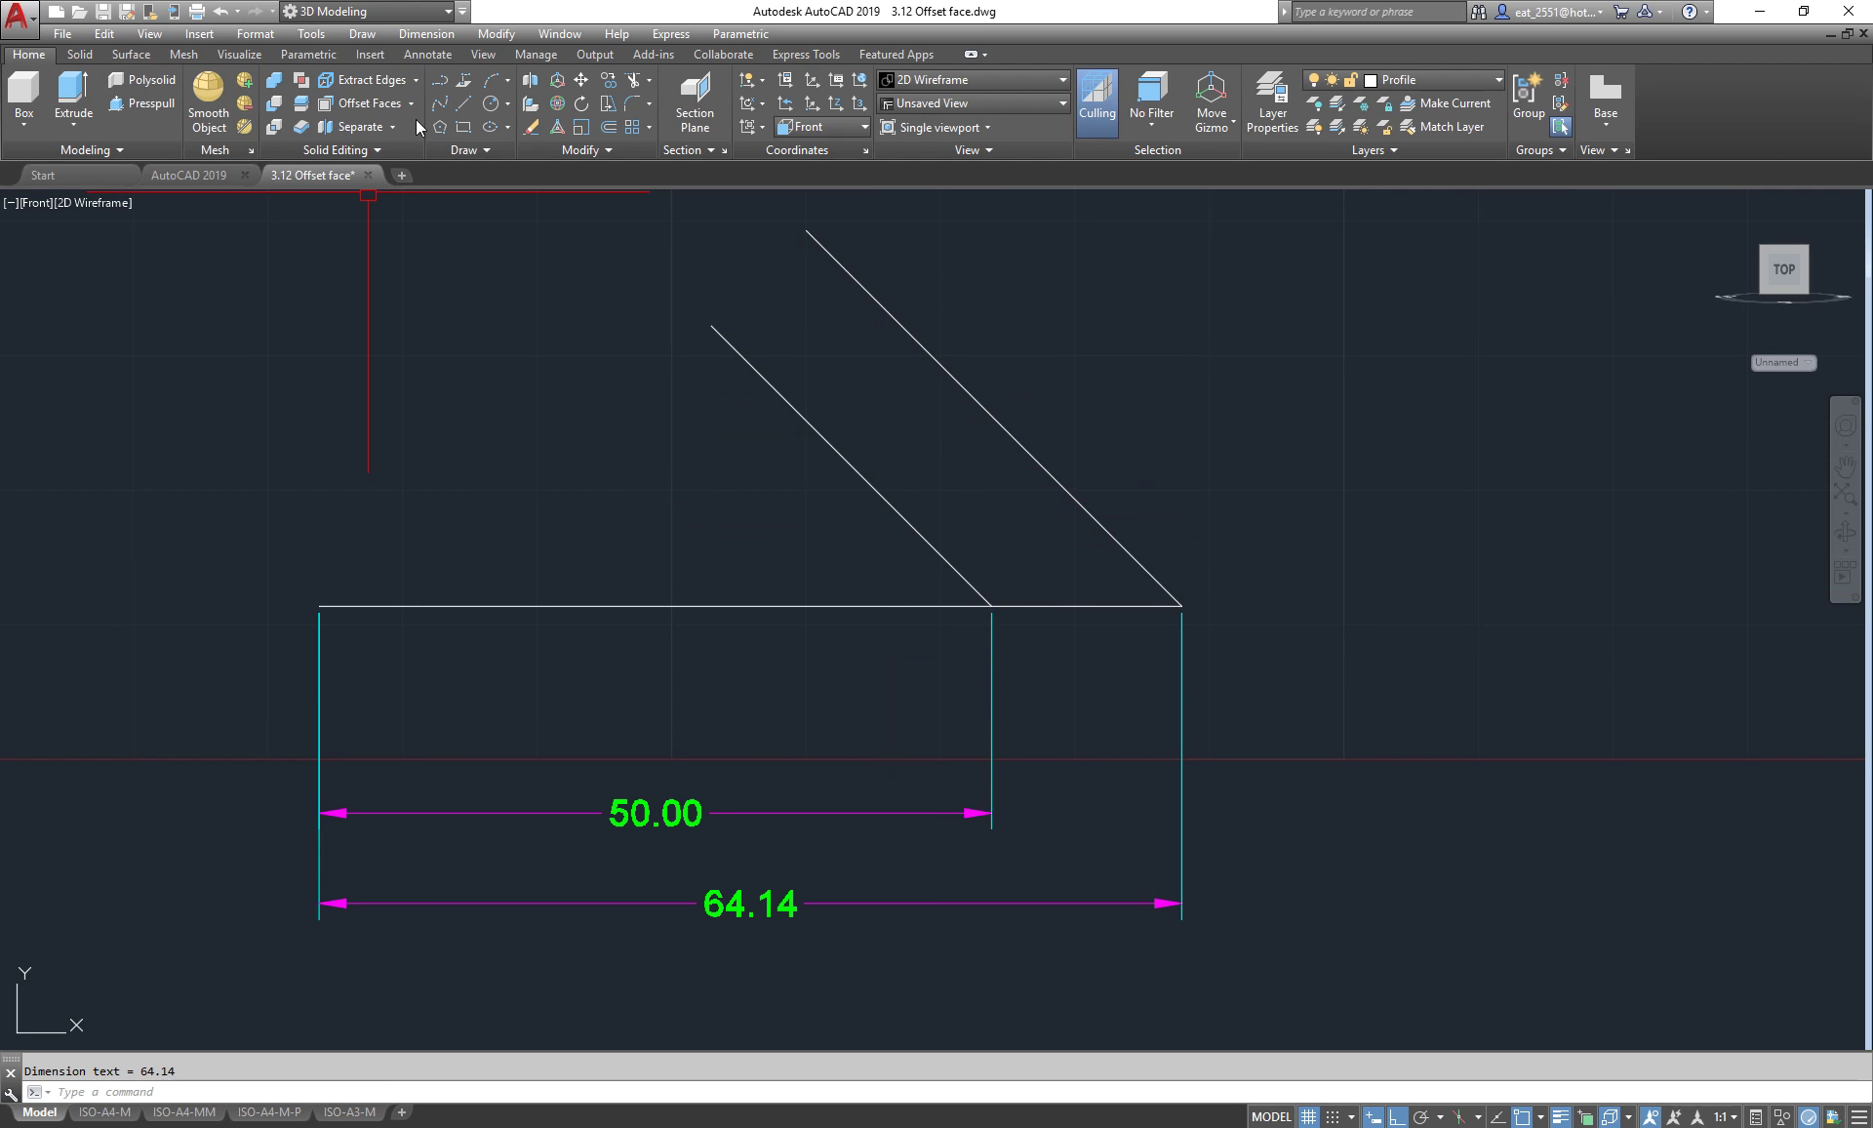
- Copy the left sloped line 10 units to the right
{"action": "left_click", "coordinate": [609, 80]}
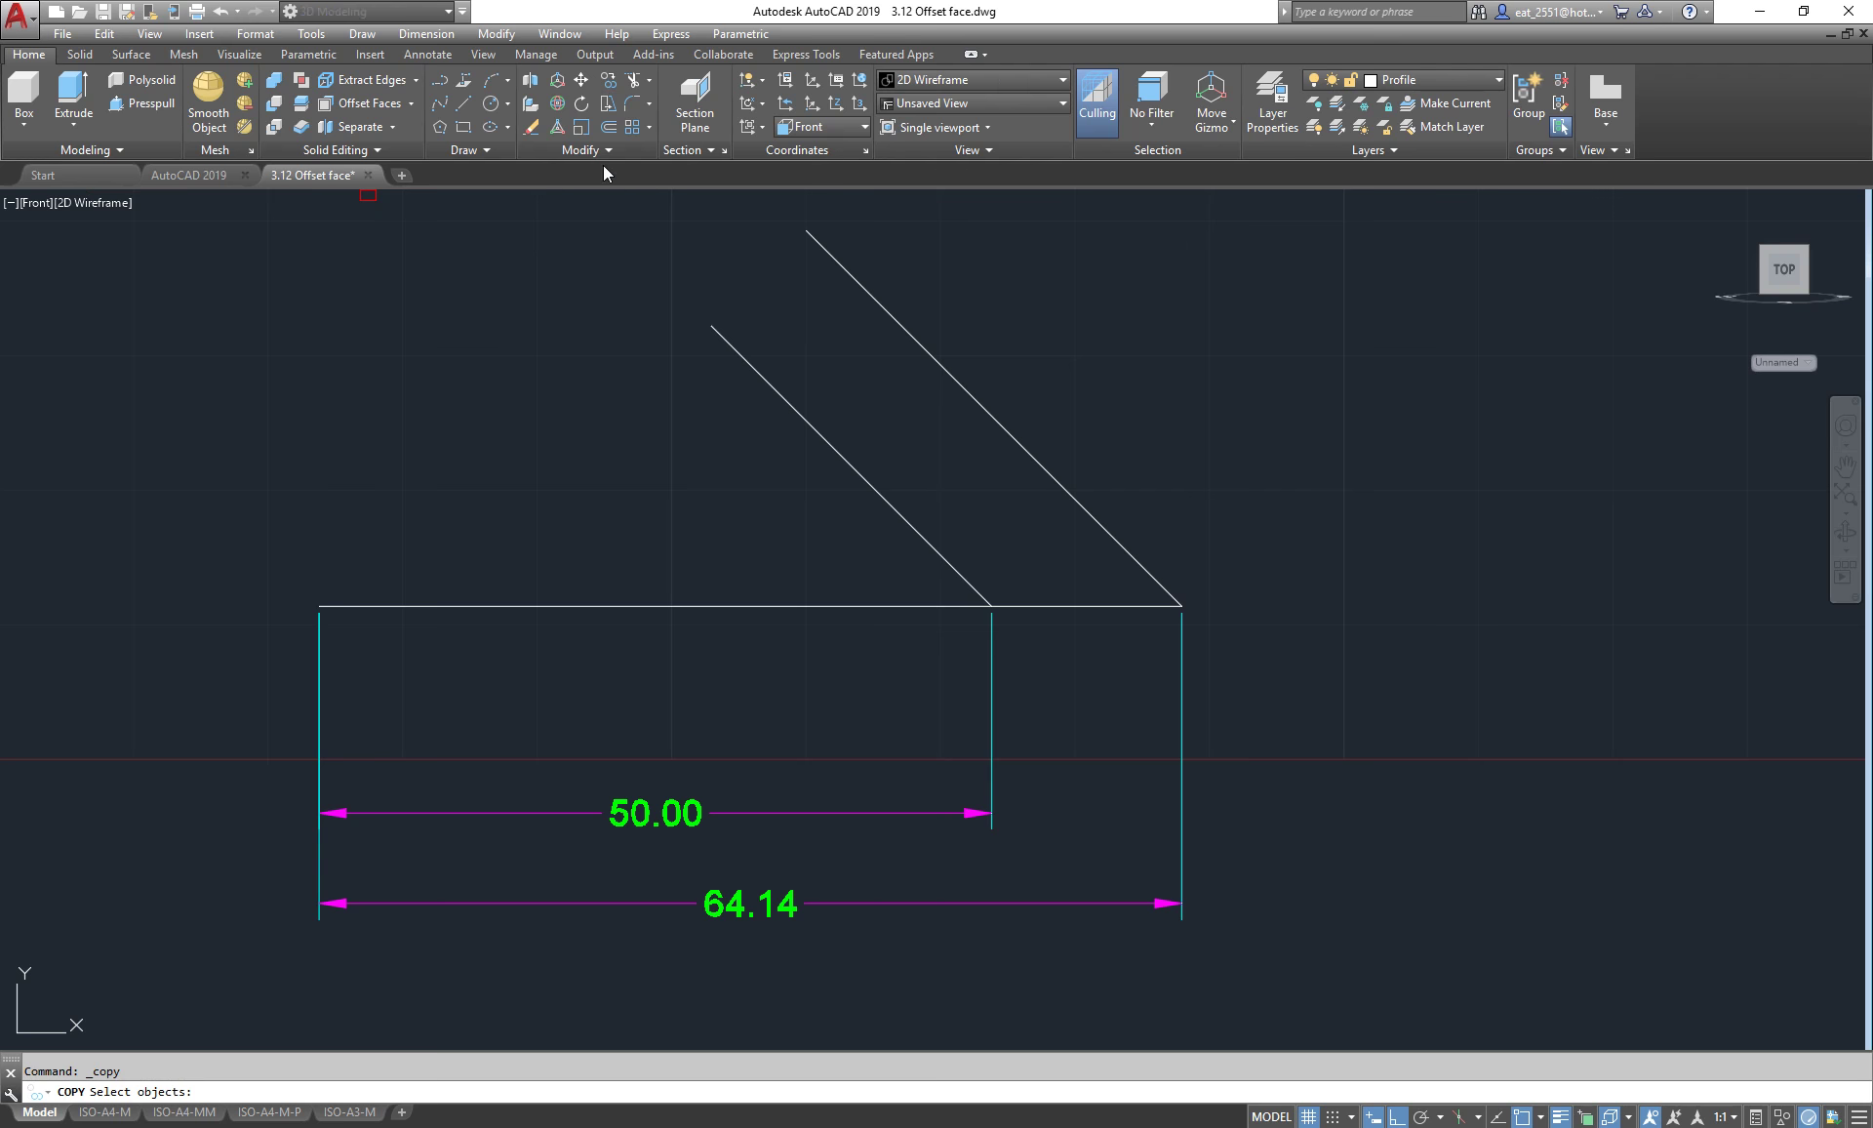
{"action": "left_click", "coordinate": [890, 504]}
{"action": "key", "text": "Return"}
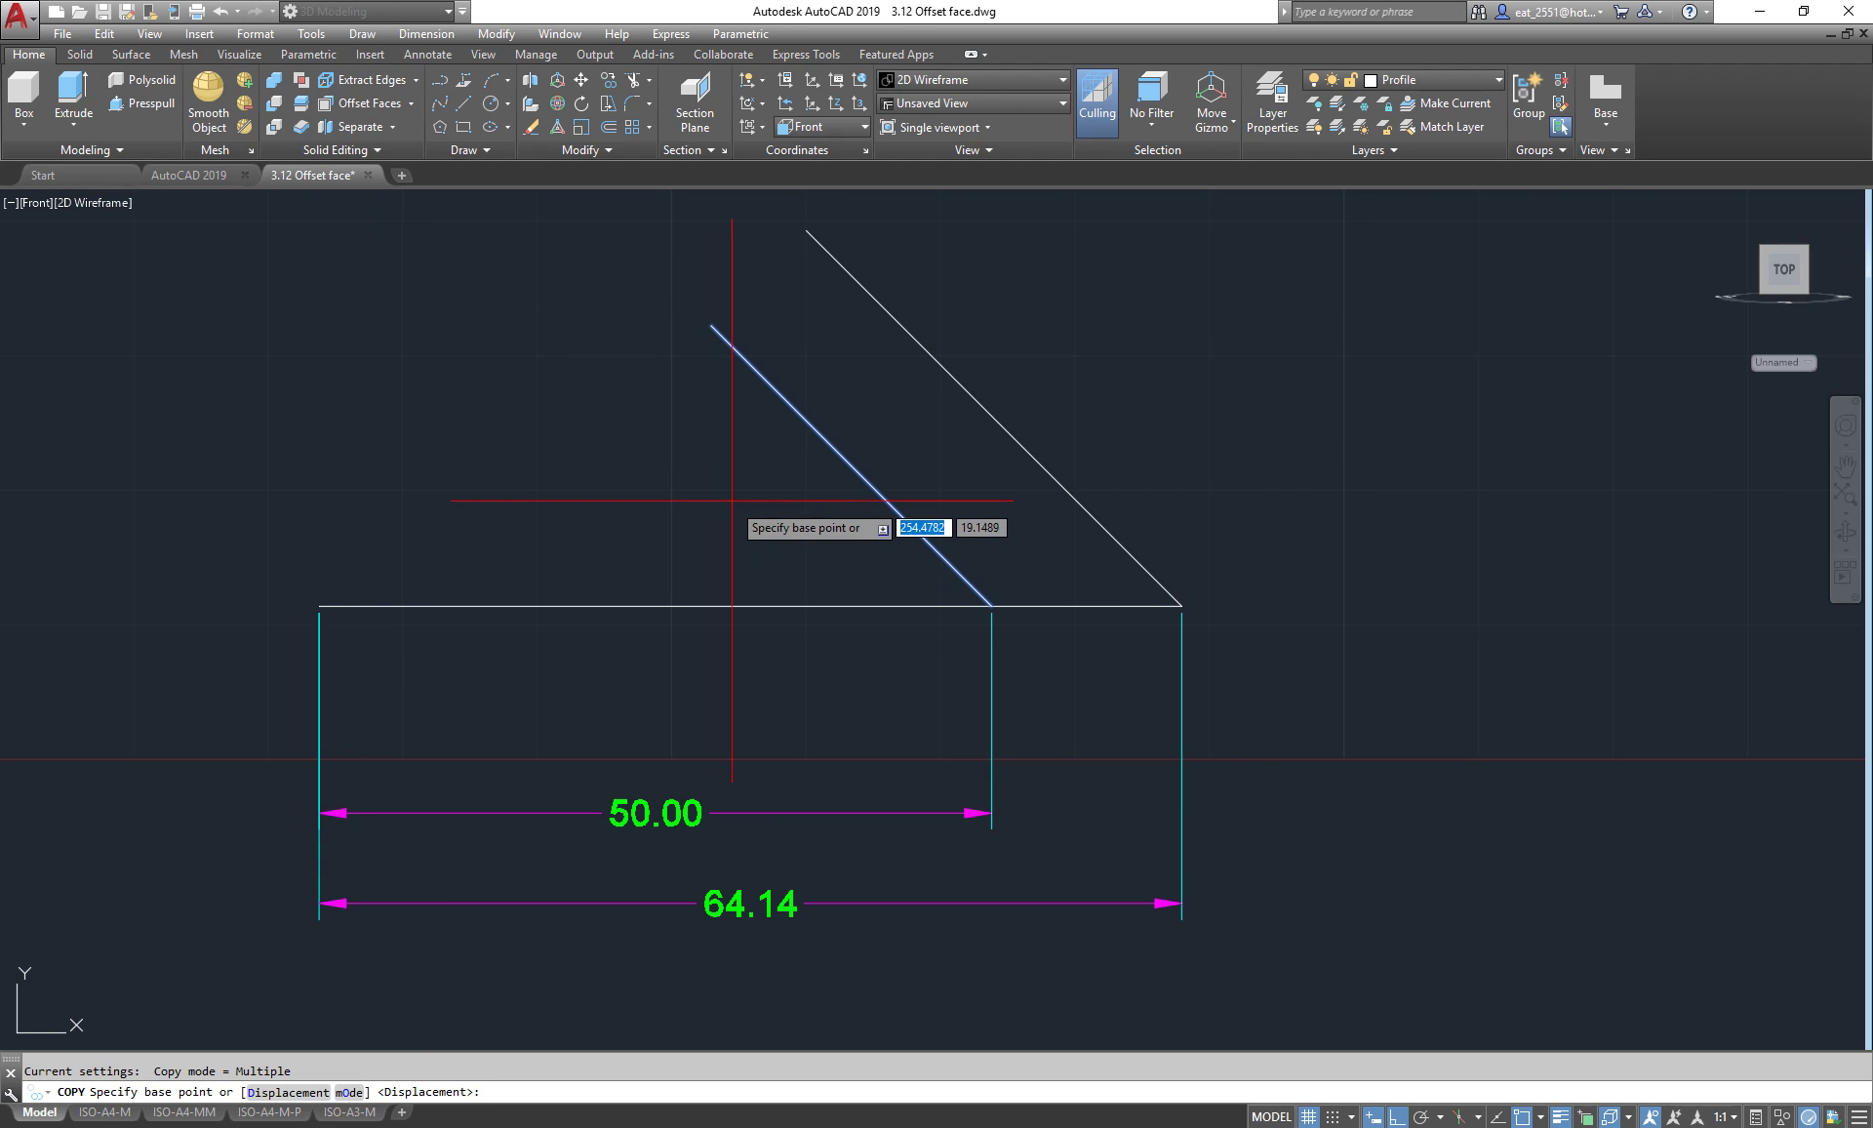
{"action": "left_click", "coordinate": [702, 518]}
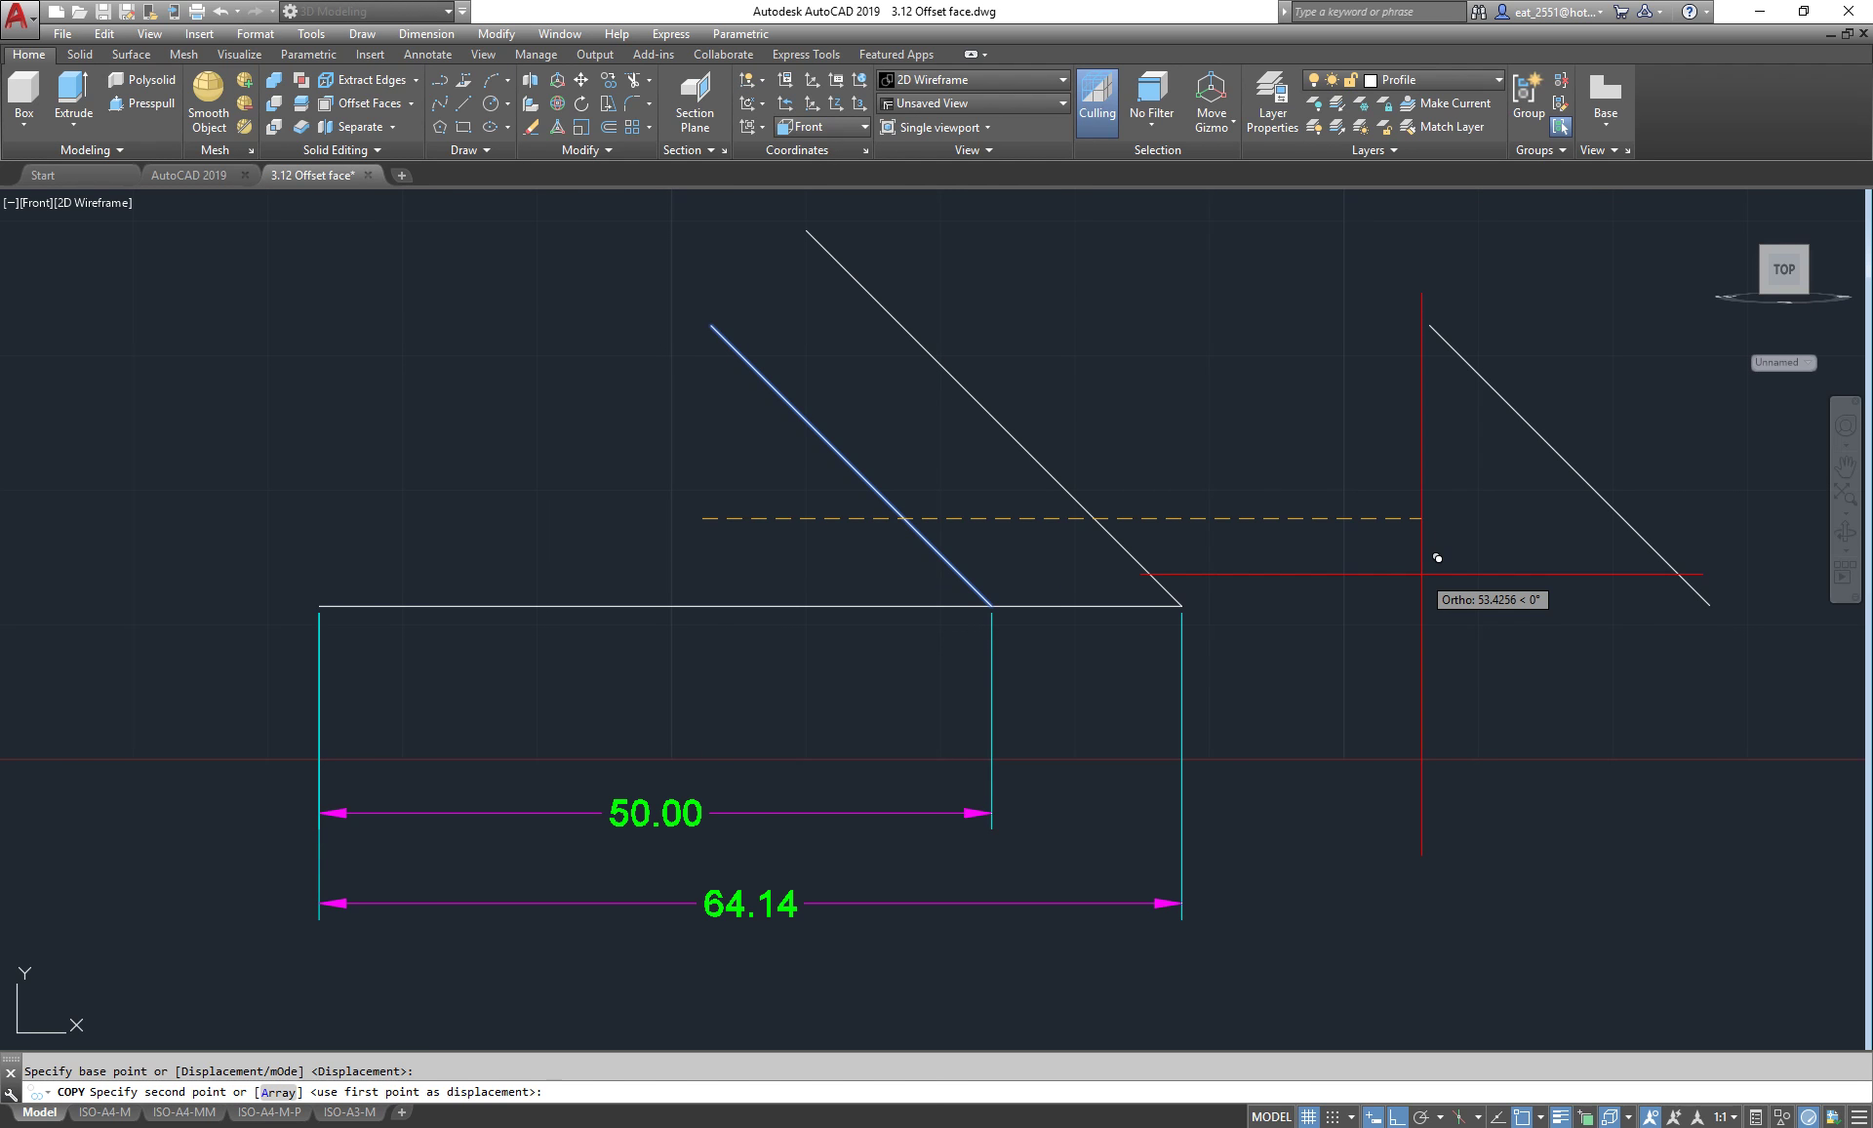
{"action": "type", "text": "10"}
{"action": "key", "text": "Return"}
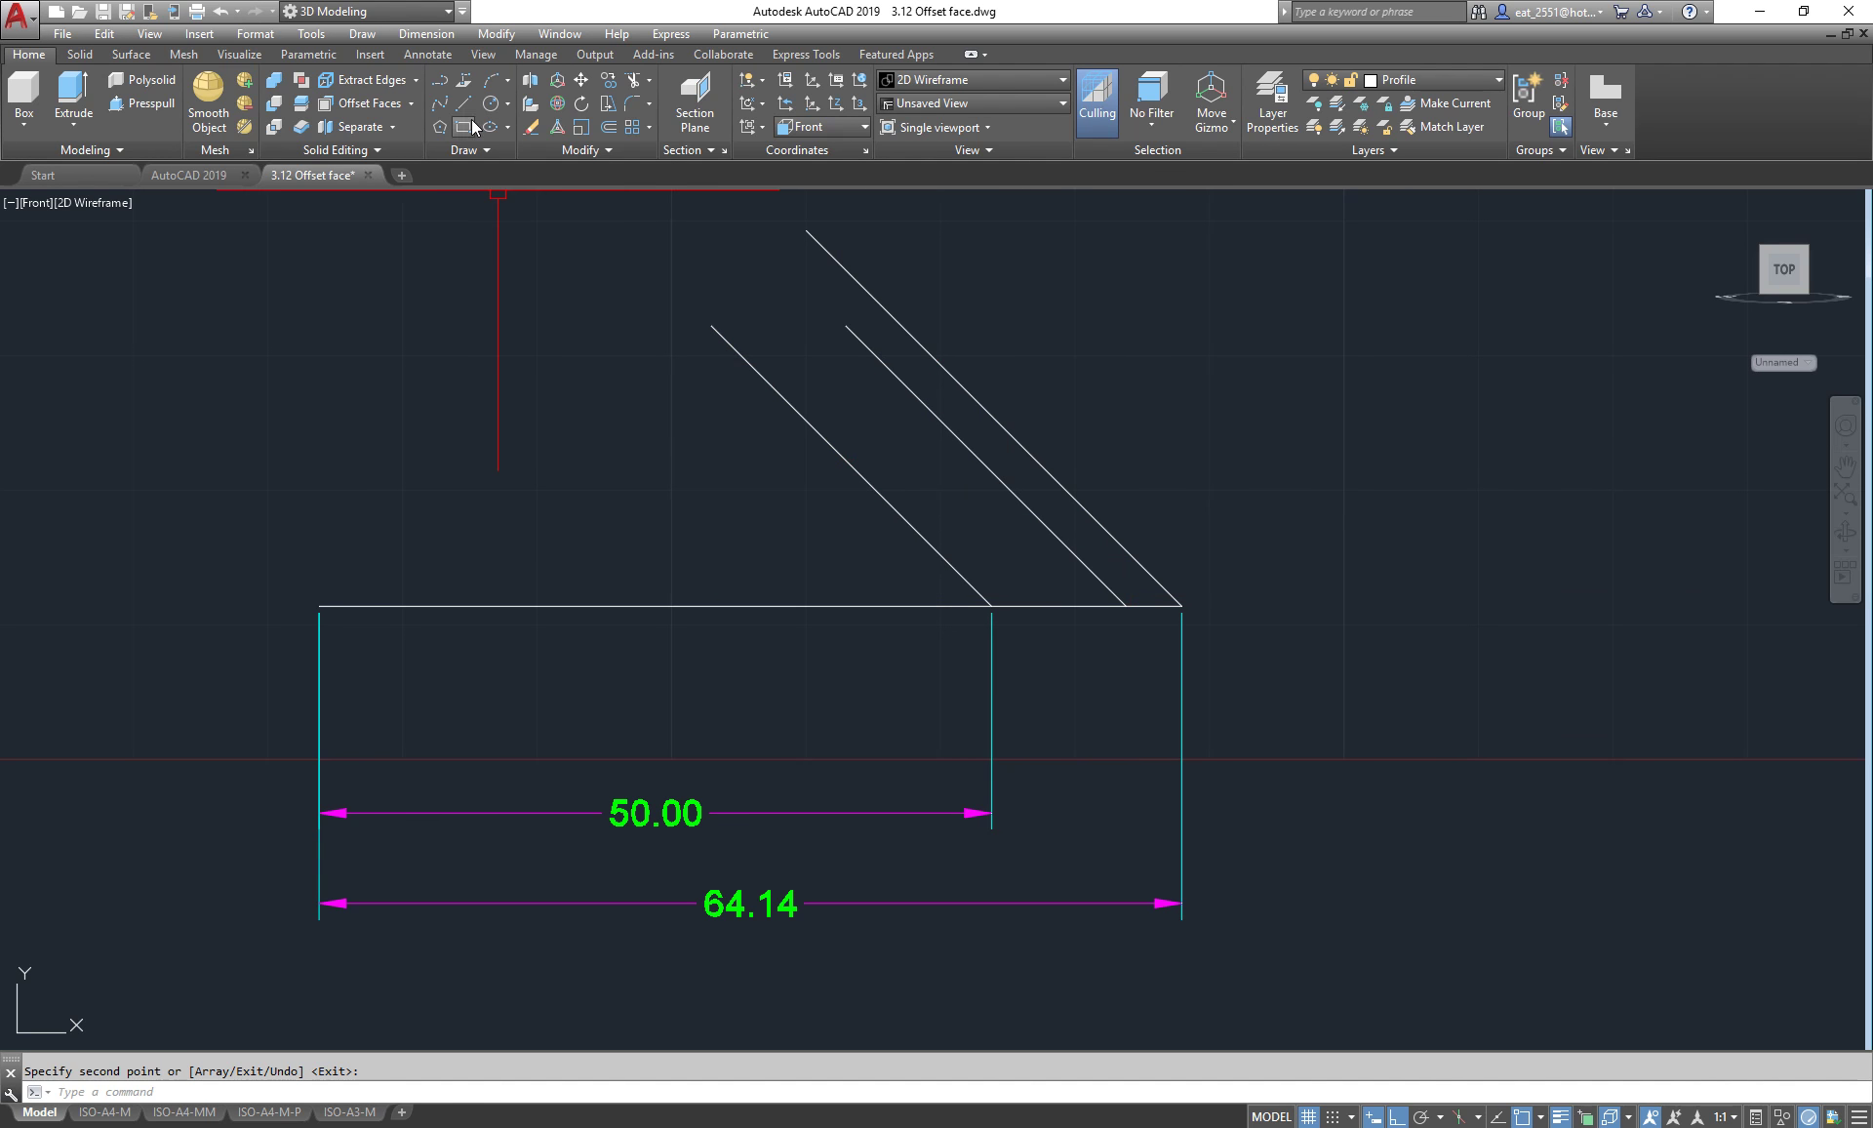
- Add a 10.00 linear dimension between the two line bases, level with 50.00
{"action": "left_click", "coordinate": [426, 34]}
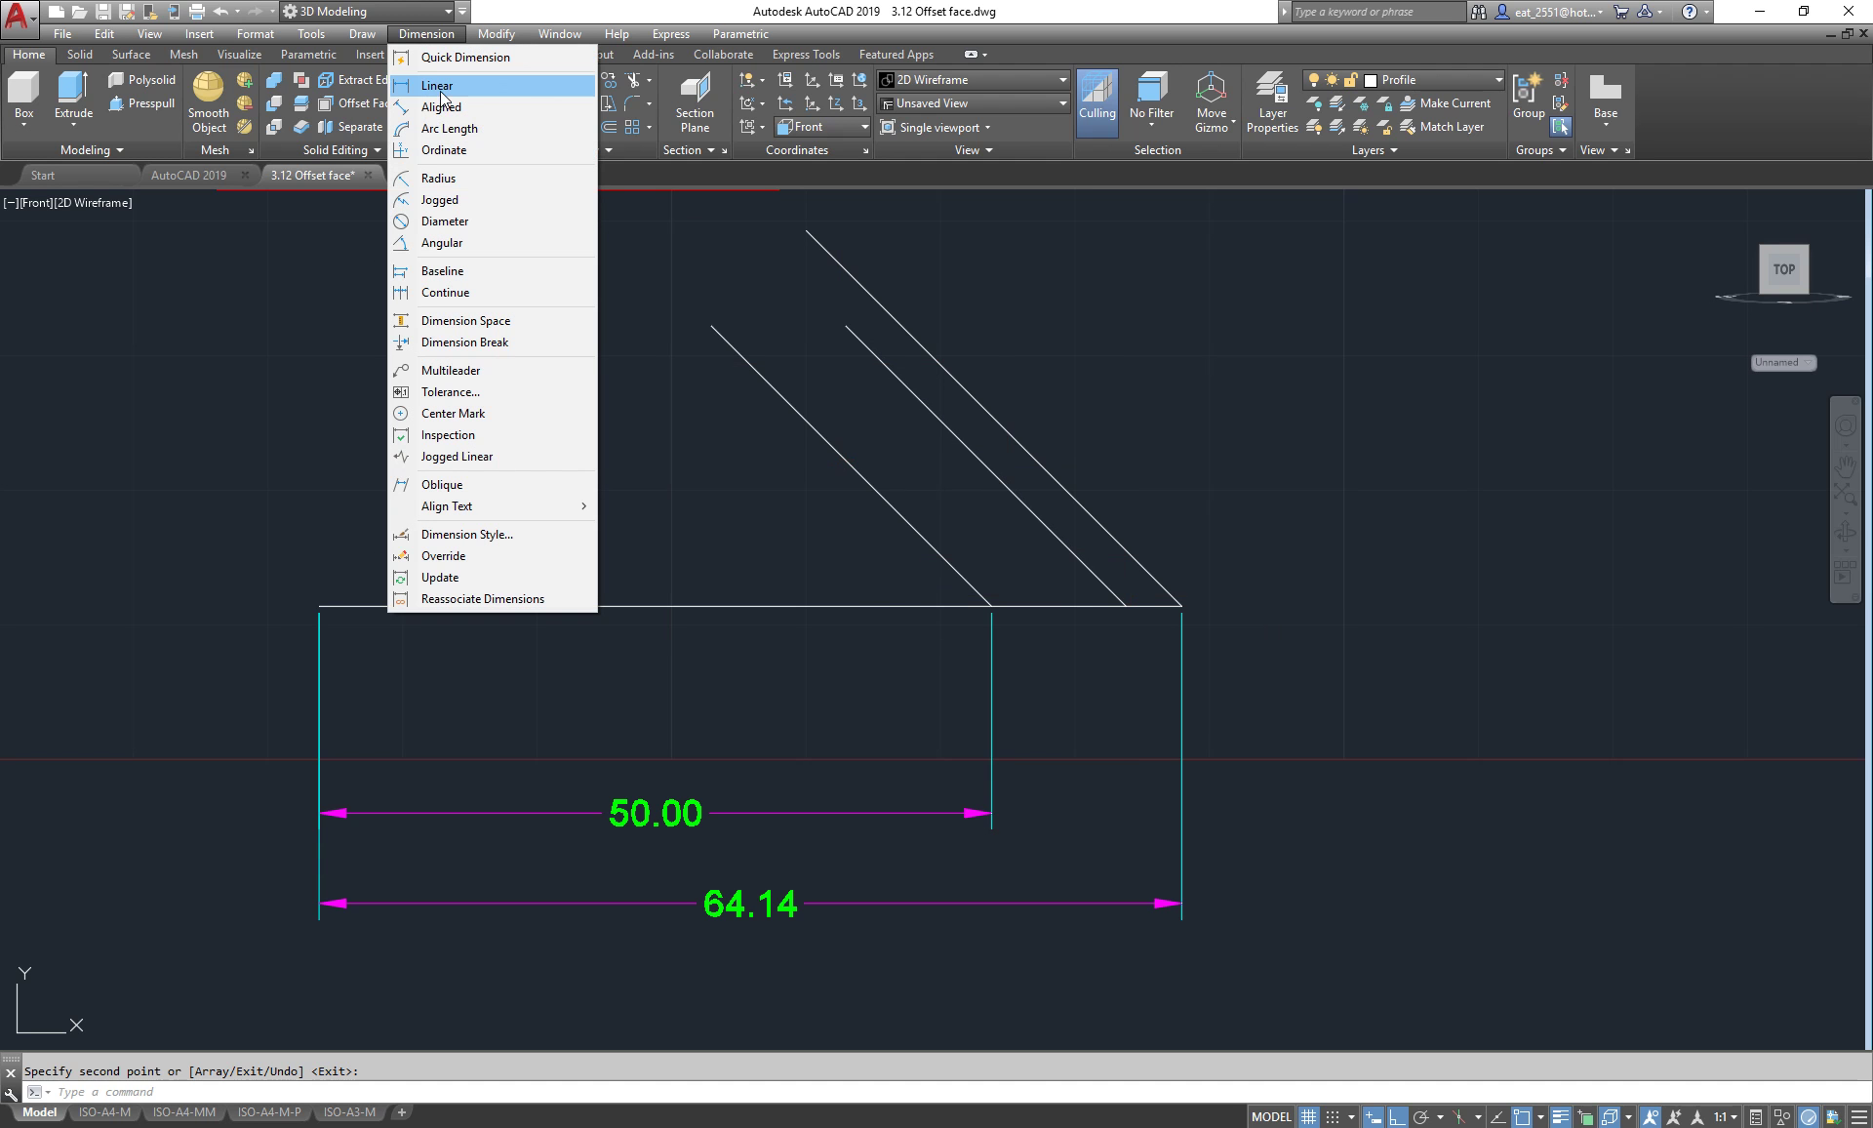
{"action": "left_click", "coordinate": [436, 86]}
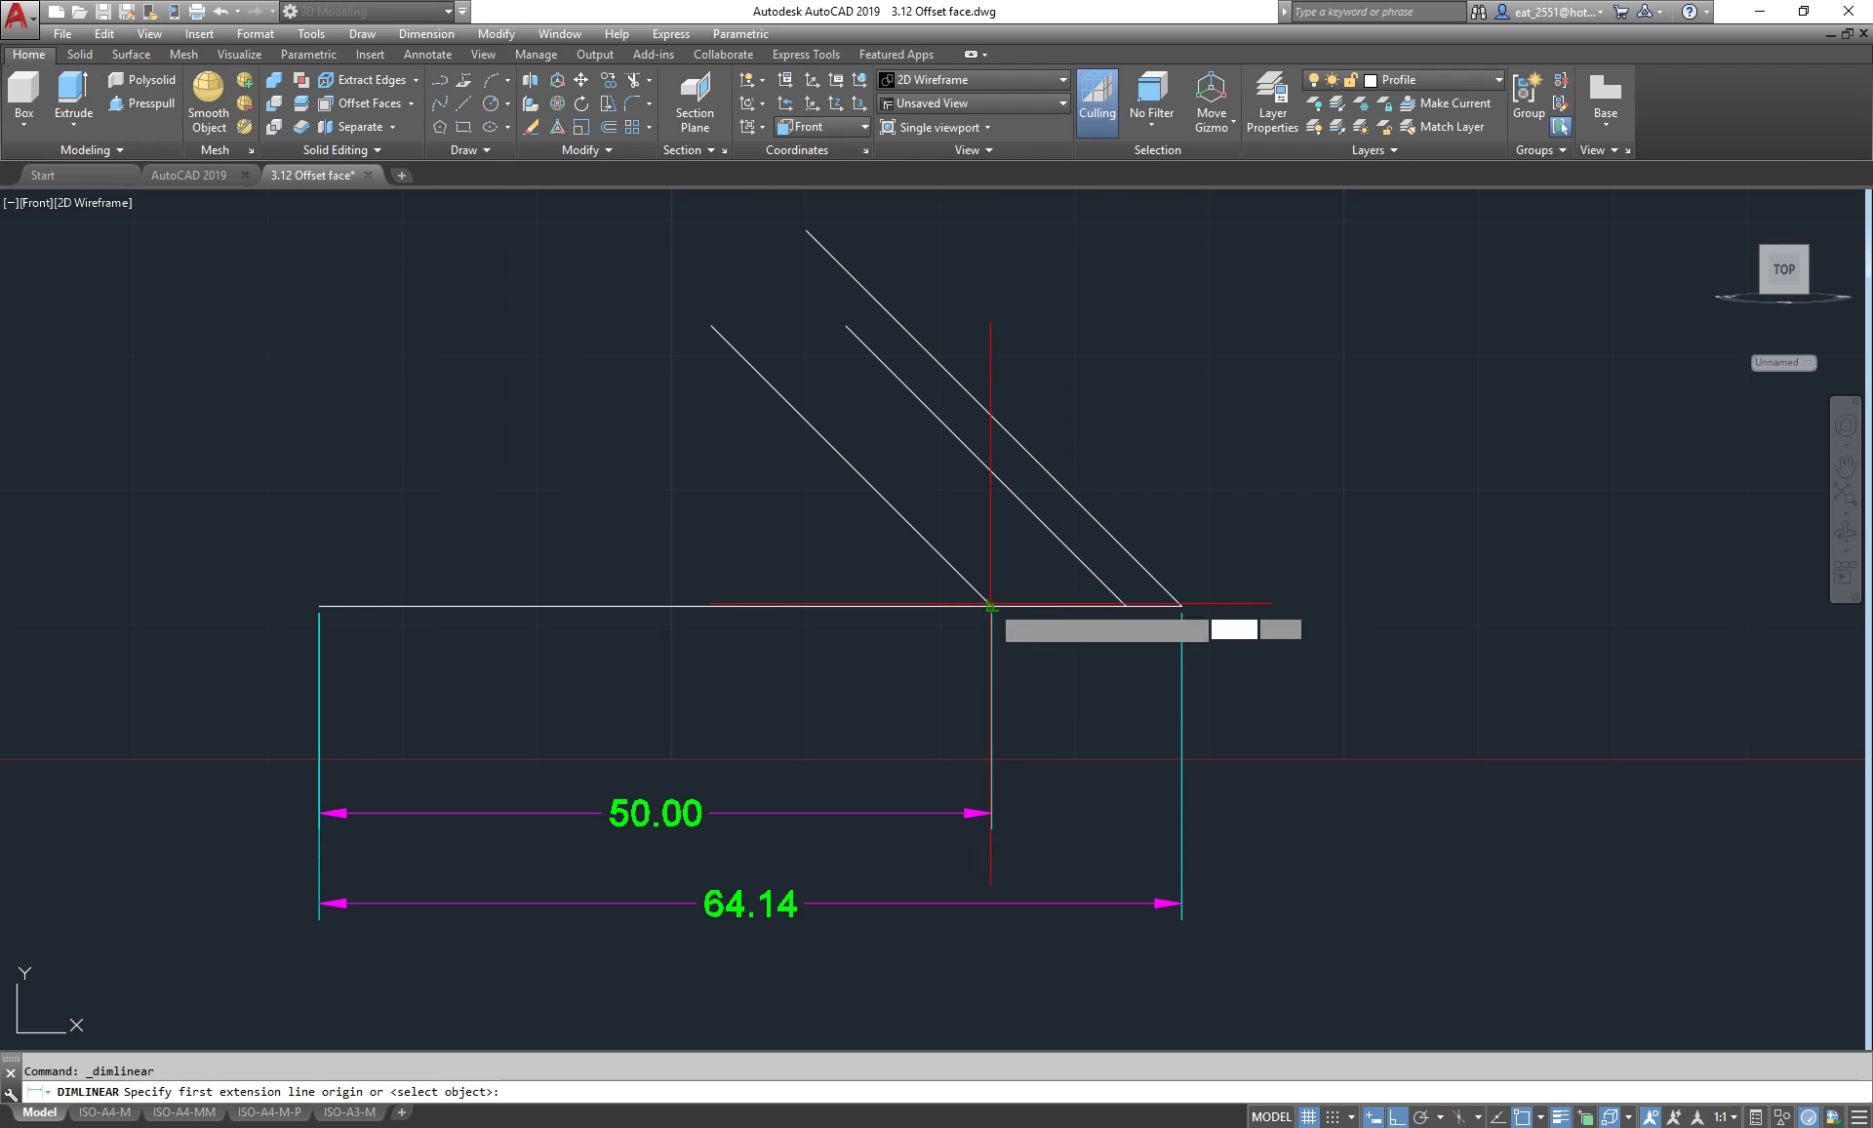
{"action": "left_click", "coordinate": [990, 605]}
{"action": "left_click", "coordinate": [1124, 605]}
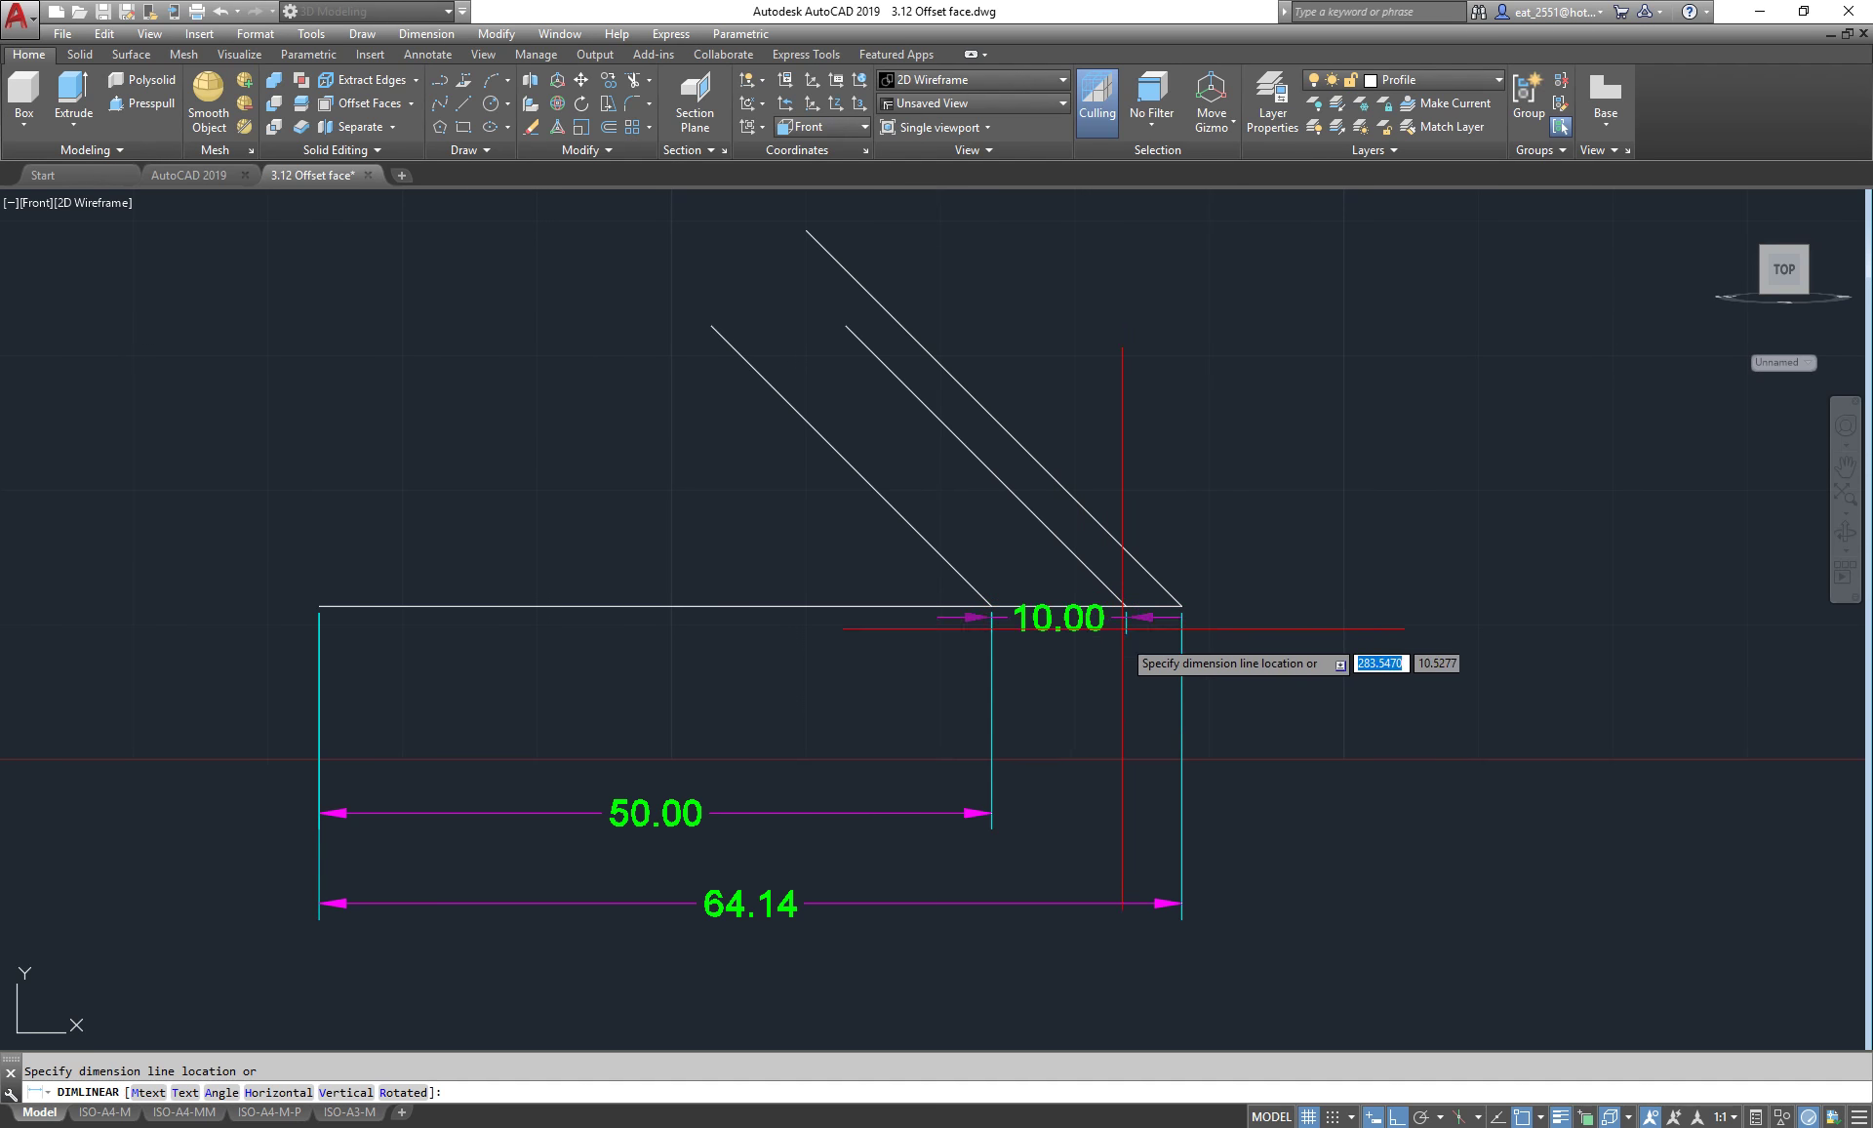
{"action": "left_click", "coordinate": [1159, 817]}
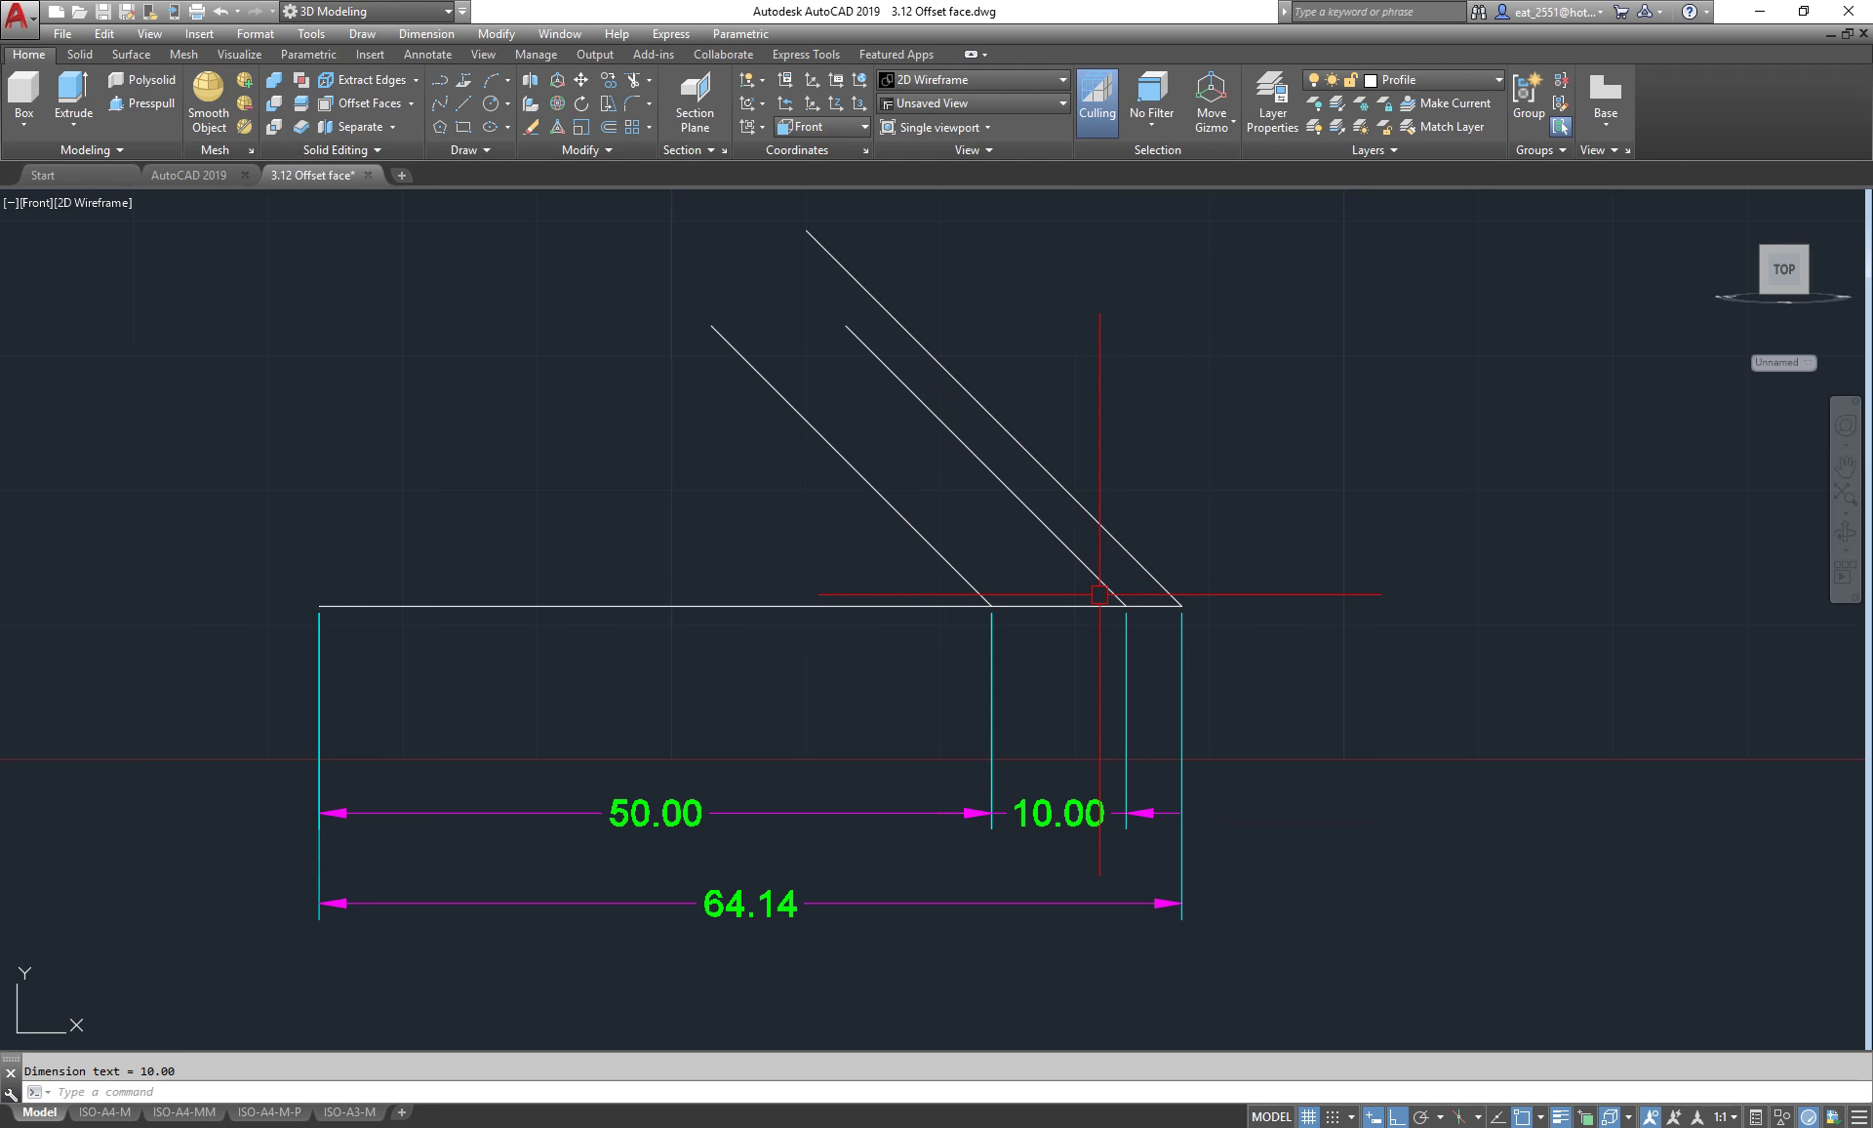
{"action": "scroll", "coordinate": [1099, 594], "scroll_direction": "up", "scroll_amount": 2}
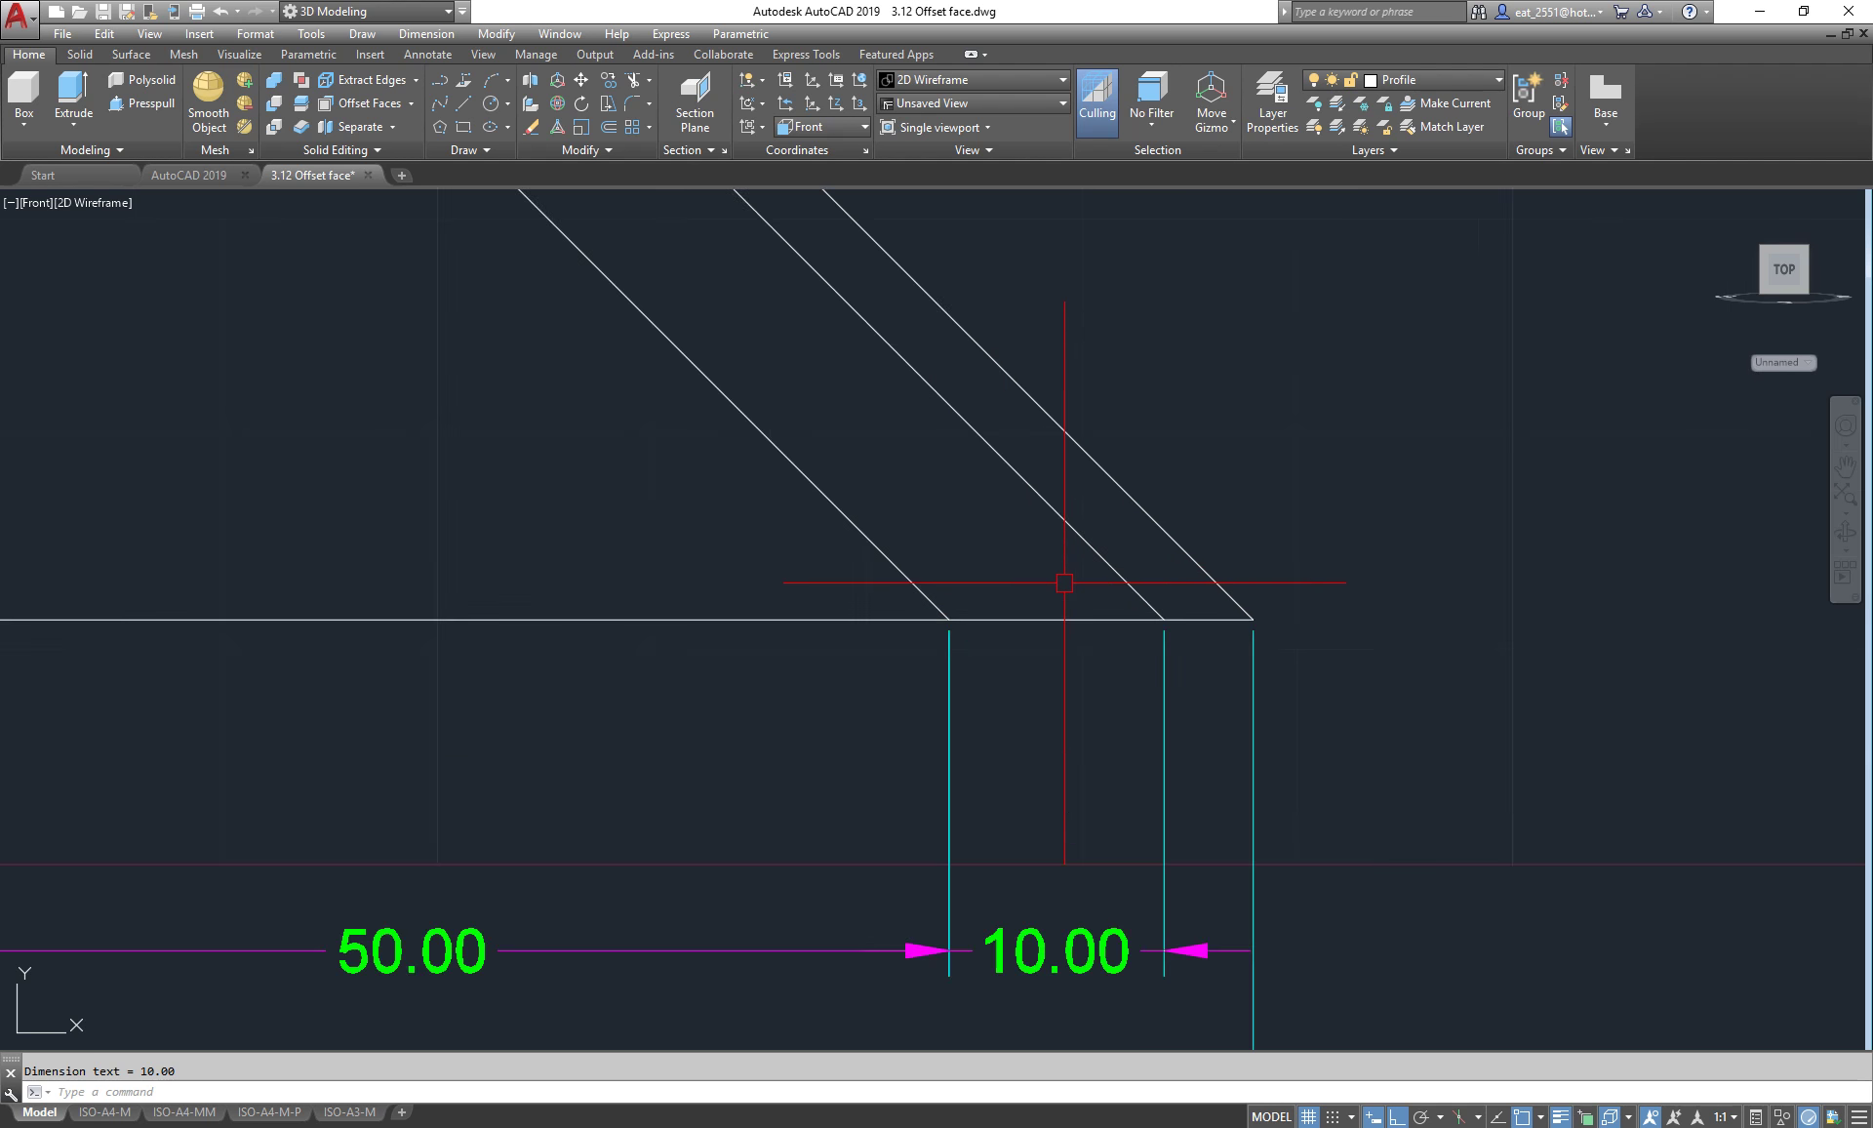
{"action": "scroll", "coordinate": [1067, 585], "scroll_direction": "up", "scroll_amount": 2}
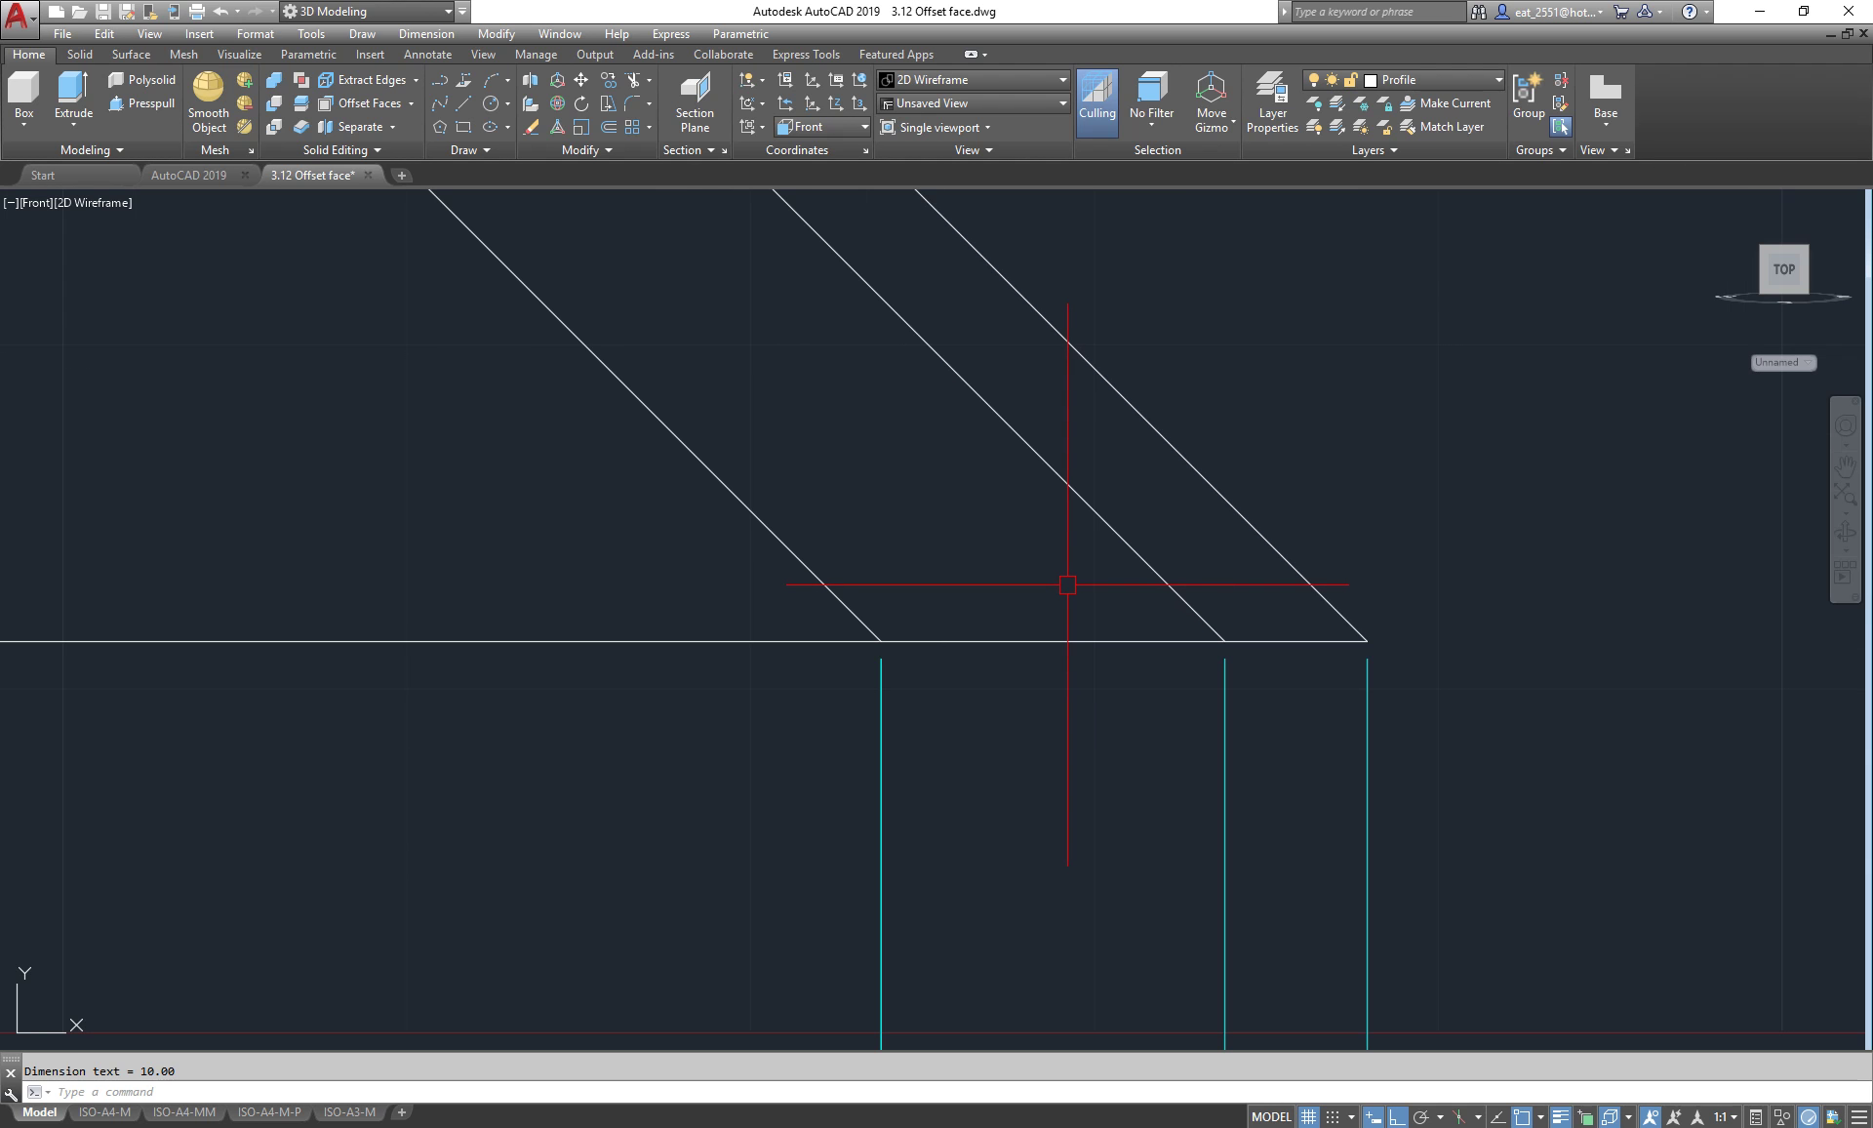
- Dimension the 7.07 perpendicular gap from the left sloped line's base to its copy, with Ortho off
{"action": "left_click", "coordinate": [426, 34]}
{"action": "left_click", "coordinate": [429, 108]}
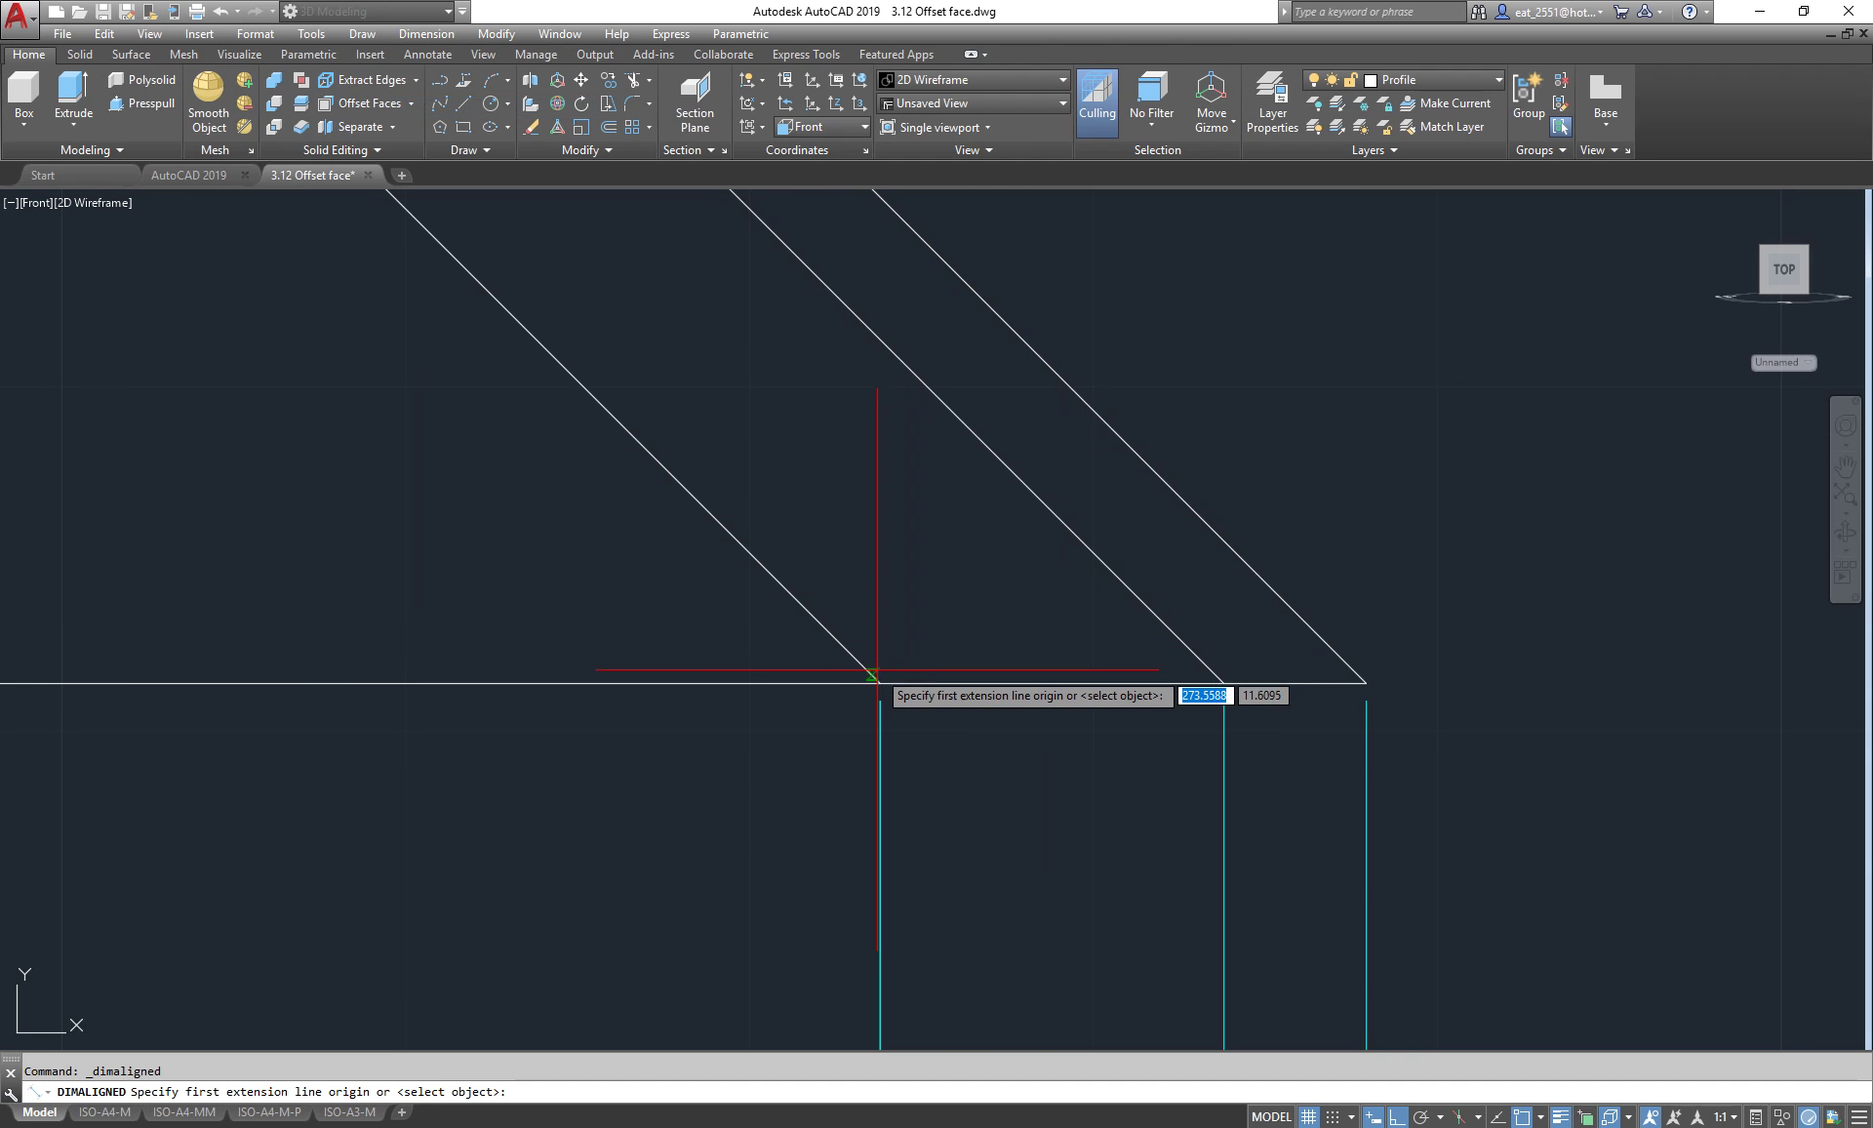
{"action": "left_click", "coordinate": [880, 683]}
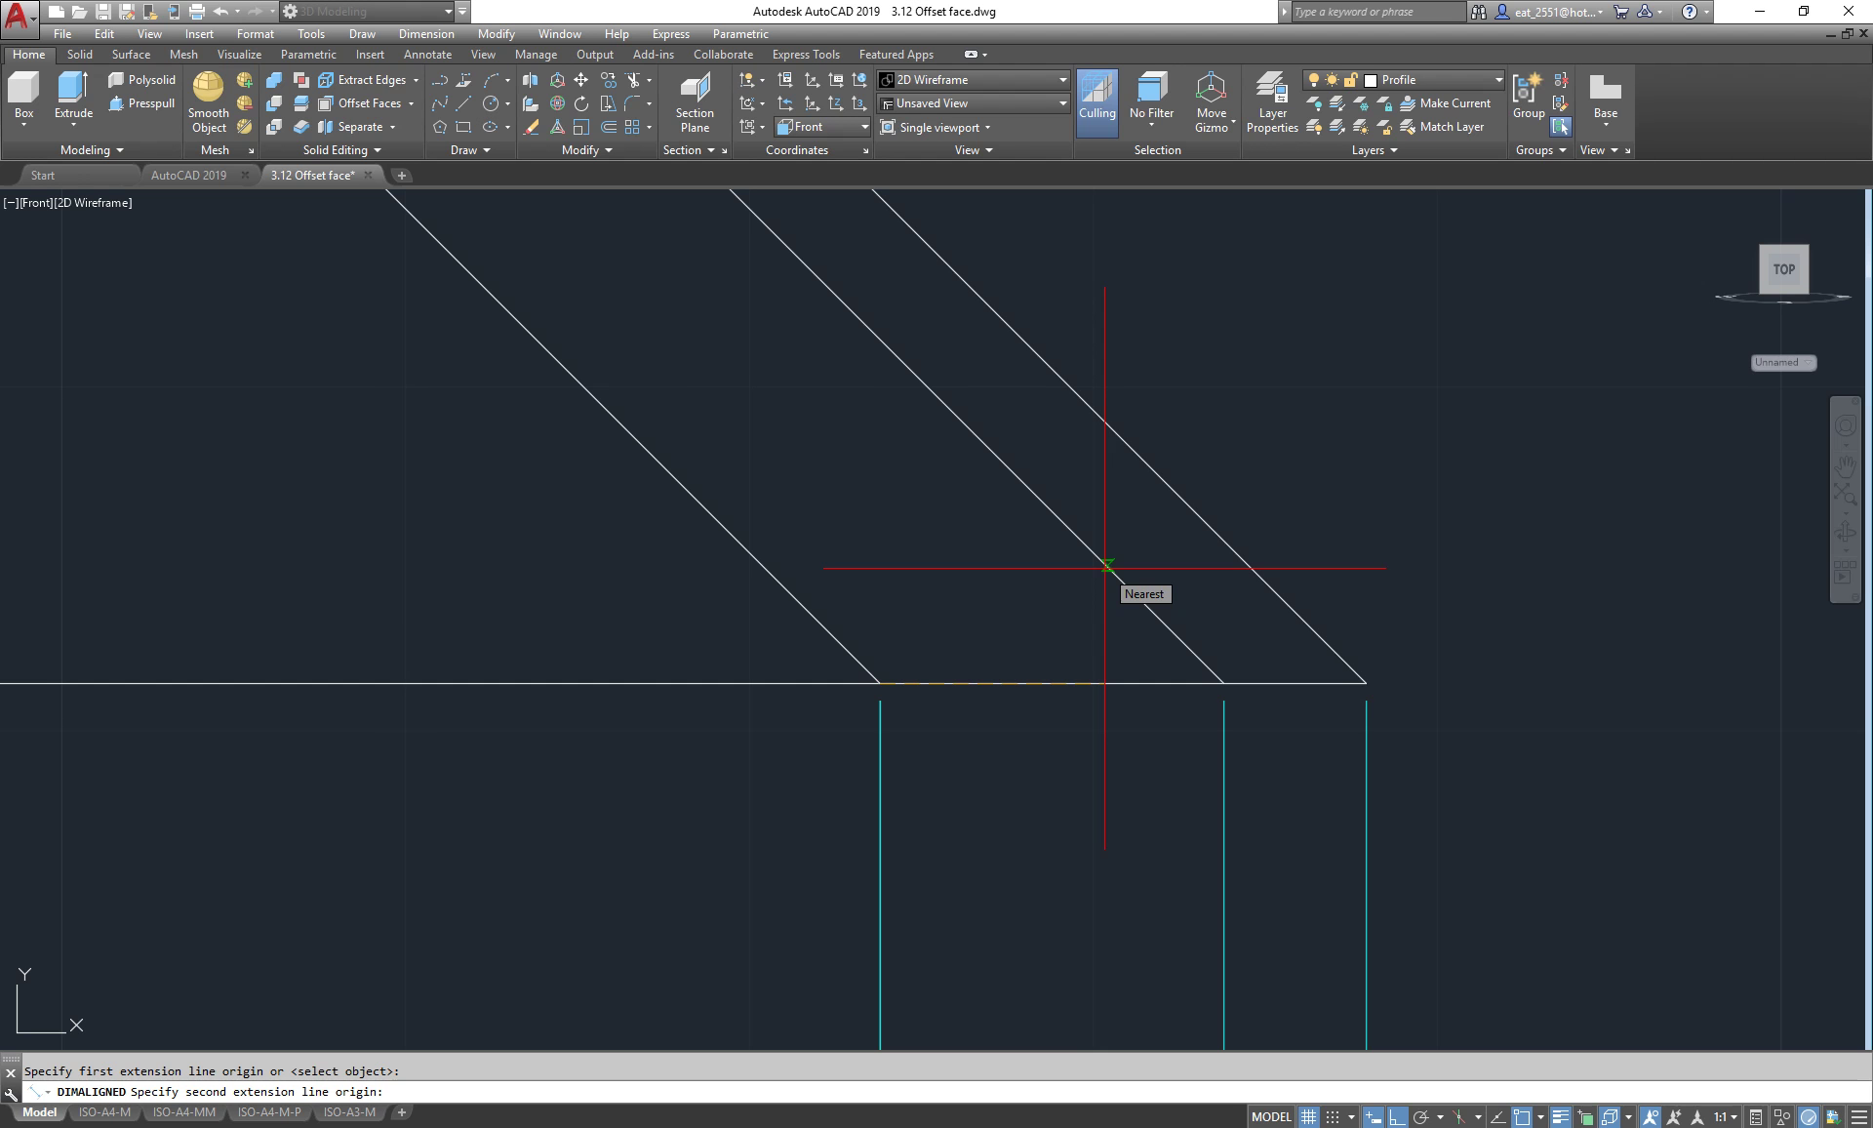
{"action": "key", "text": "F8"}
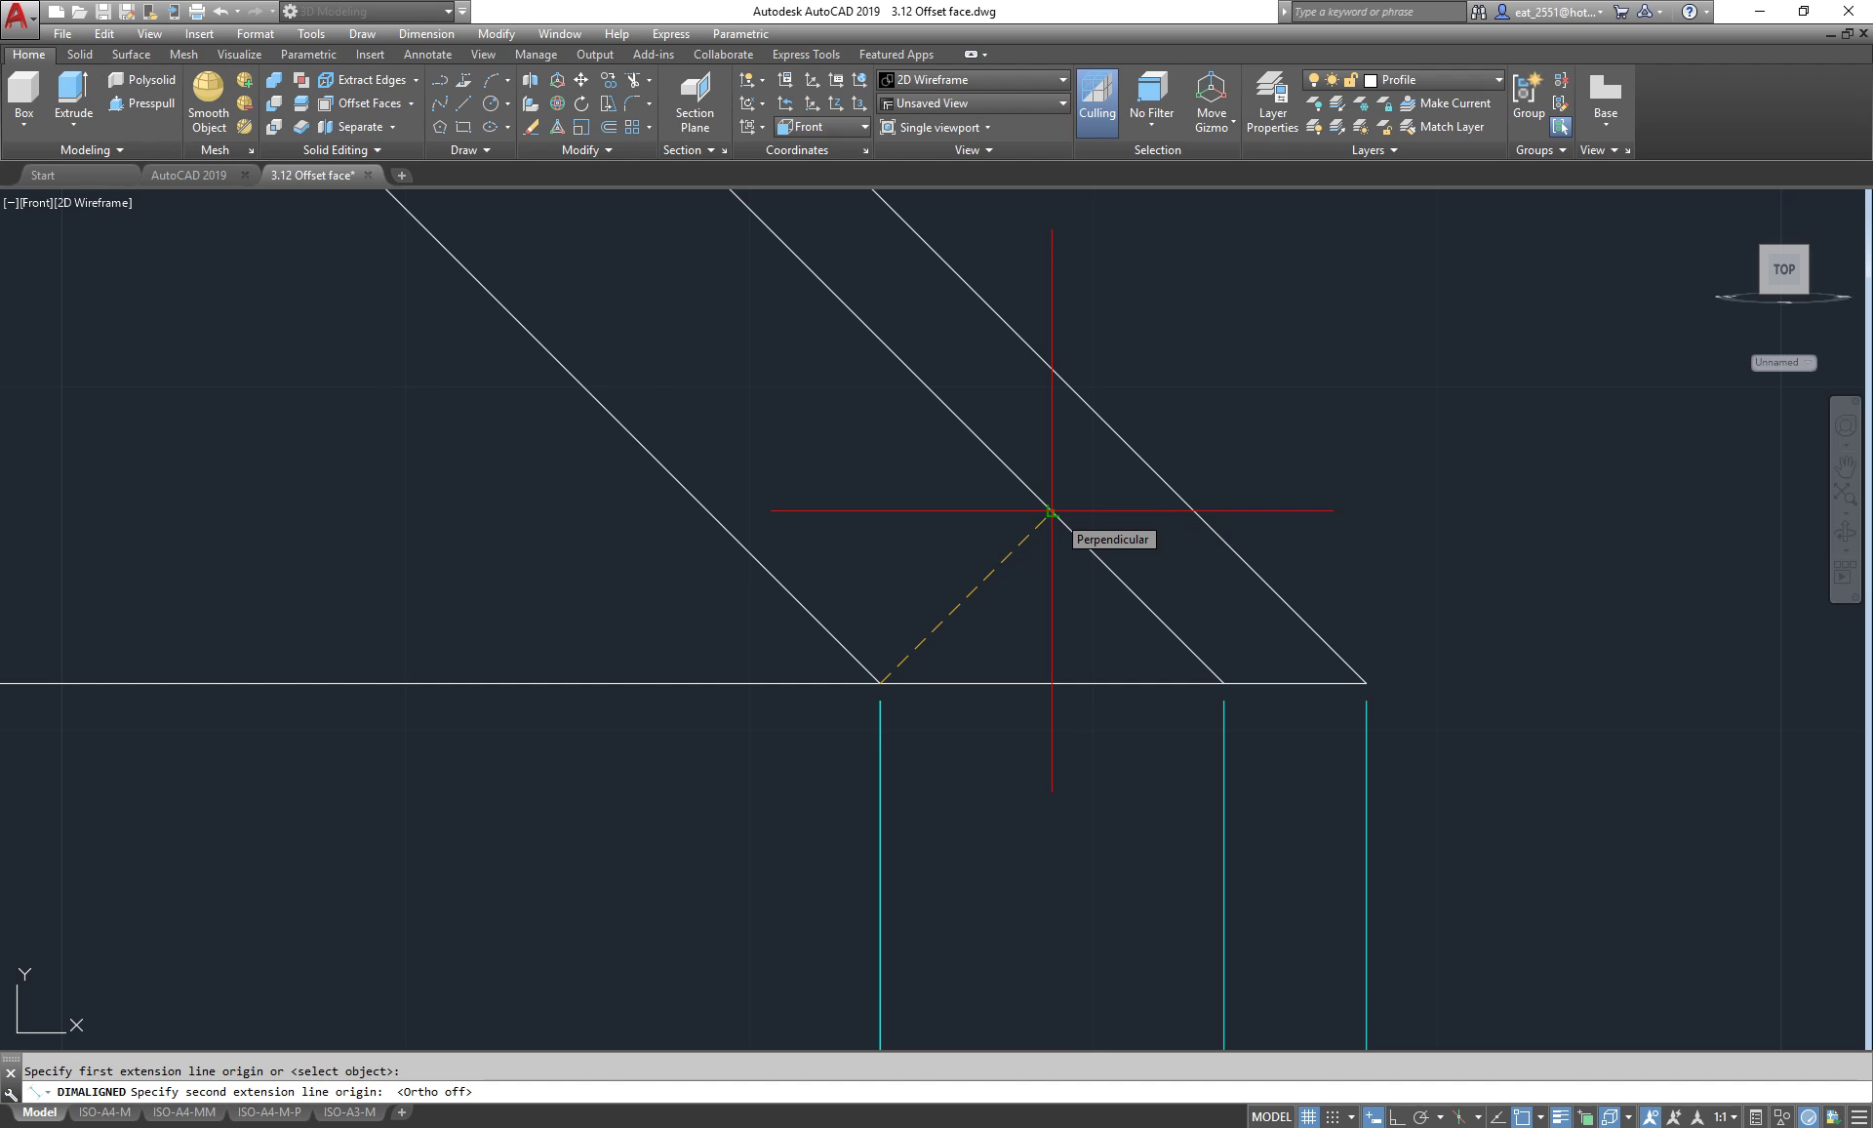
{"action": "left_click", "coordinate": [1050, 510]}
{"action": "scroll", "coordinate": [1039, 607], "scroll_direction": "down", "scroll_amount": 2}
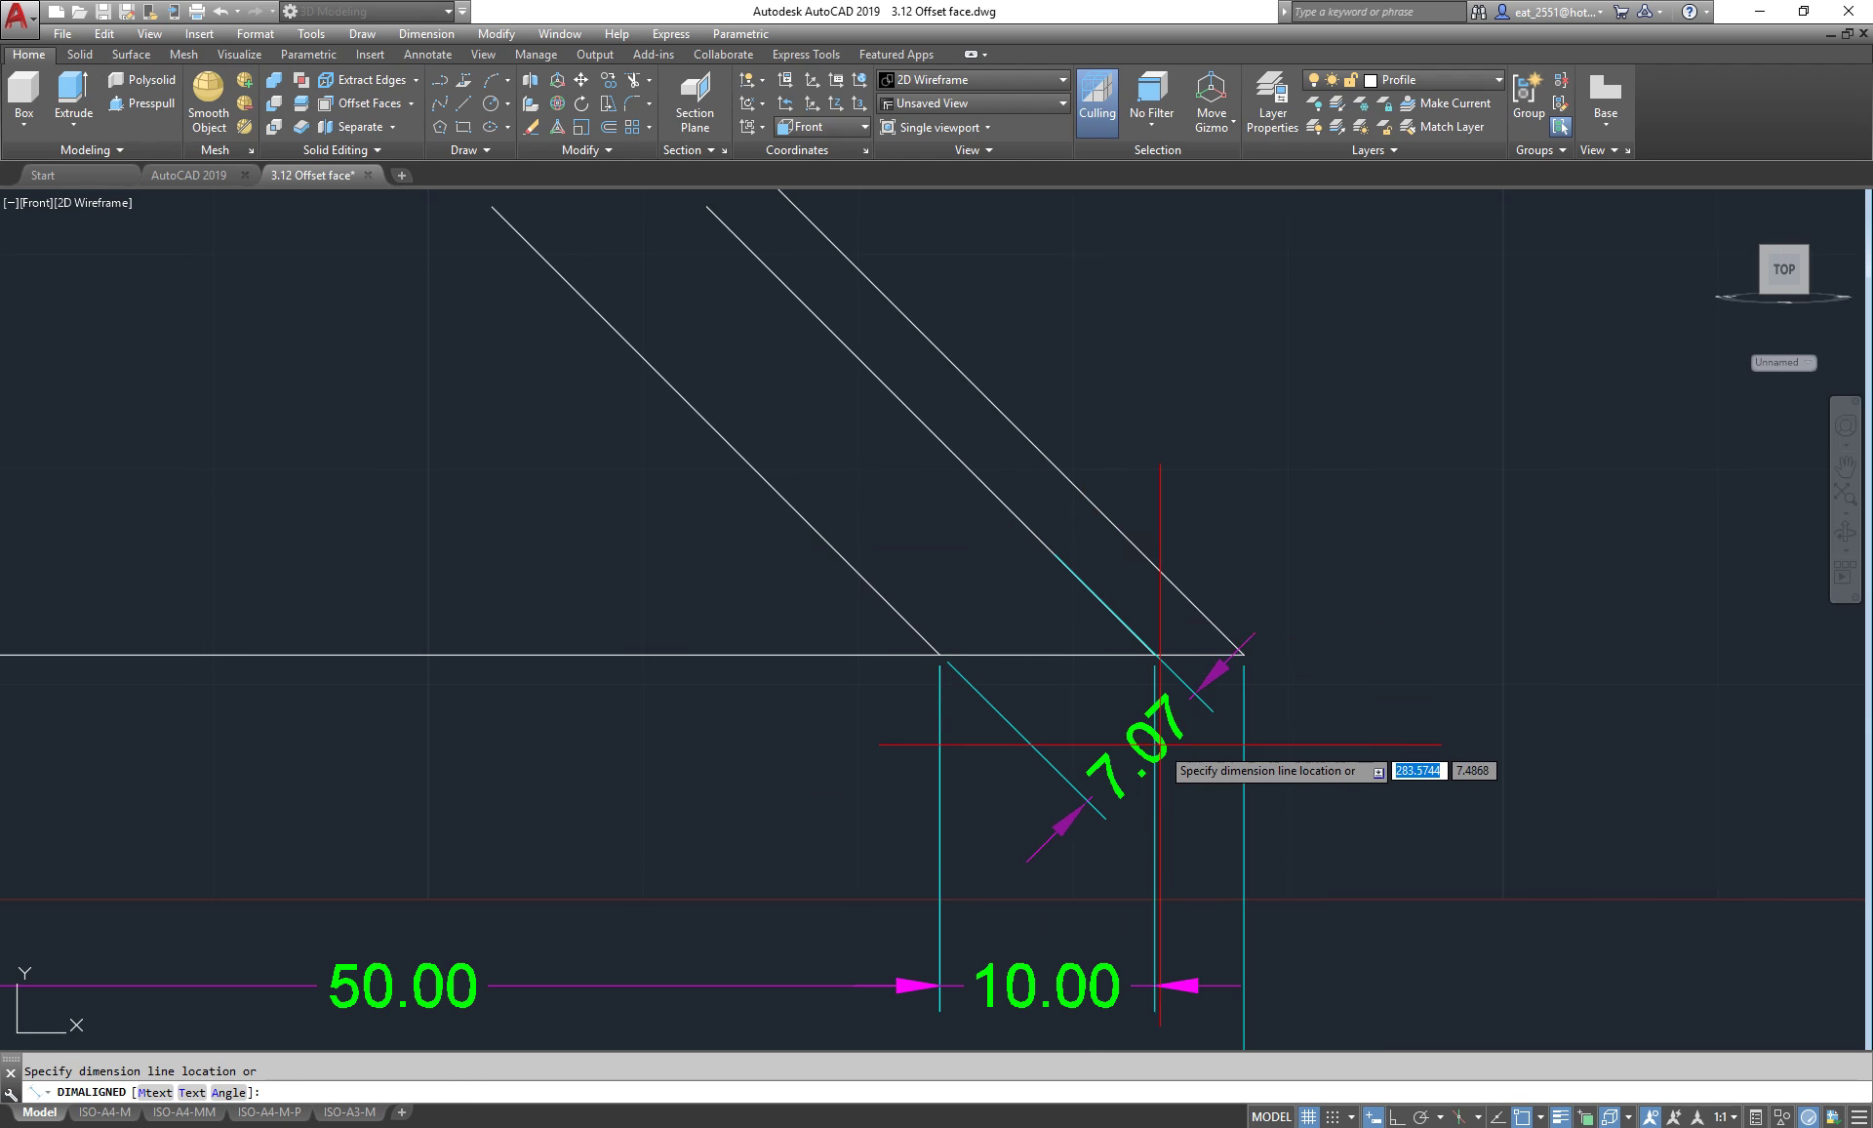
{"action": "left_click", "coordinate": [1176, 761]}
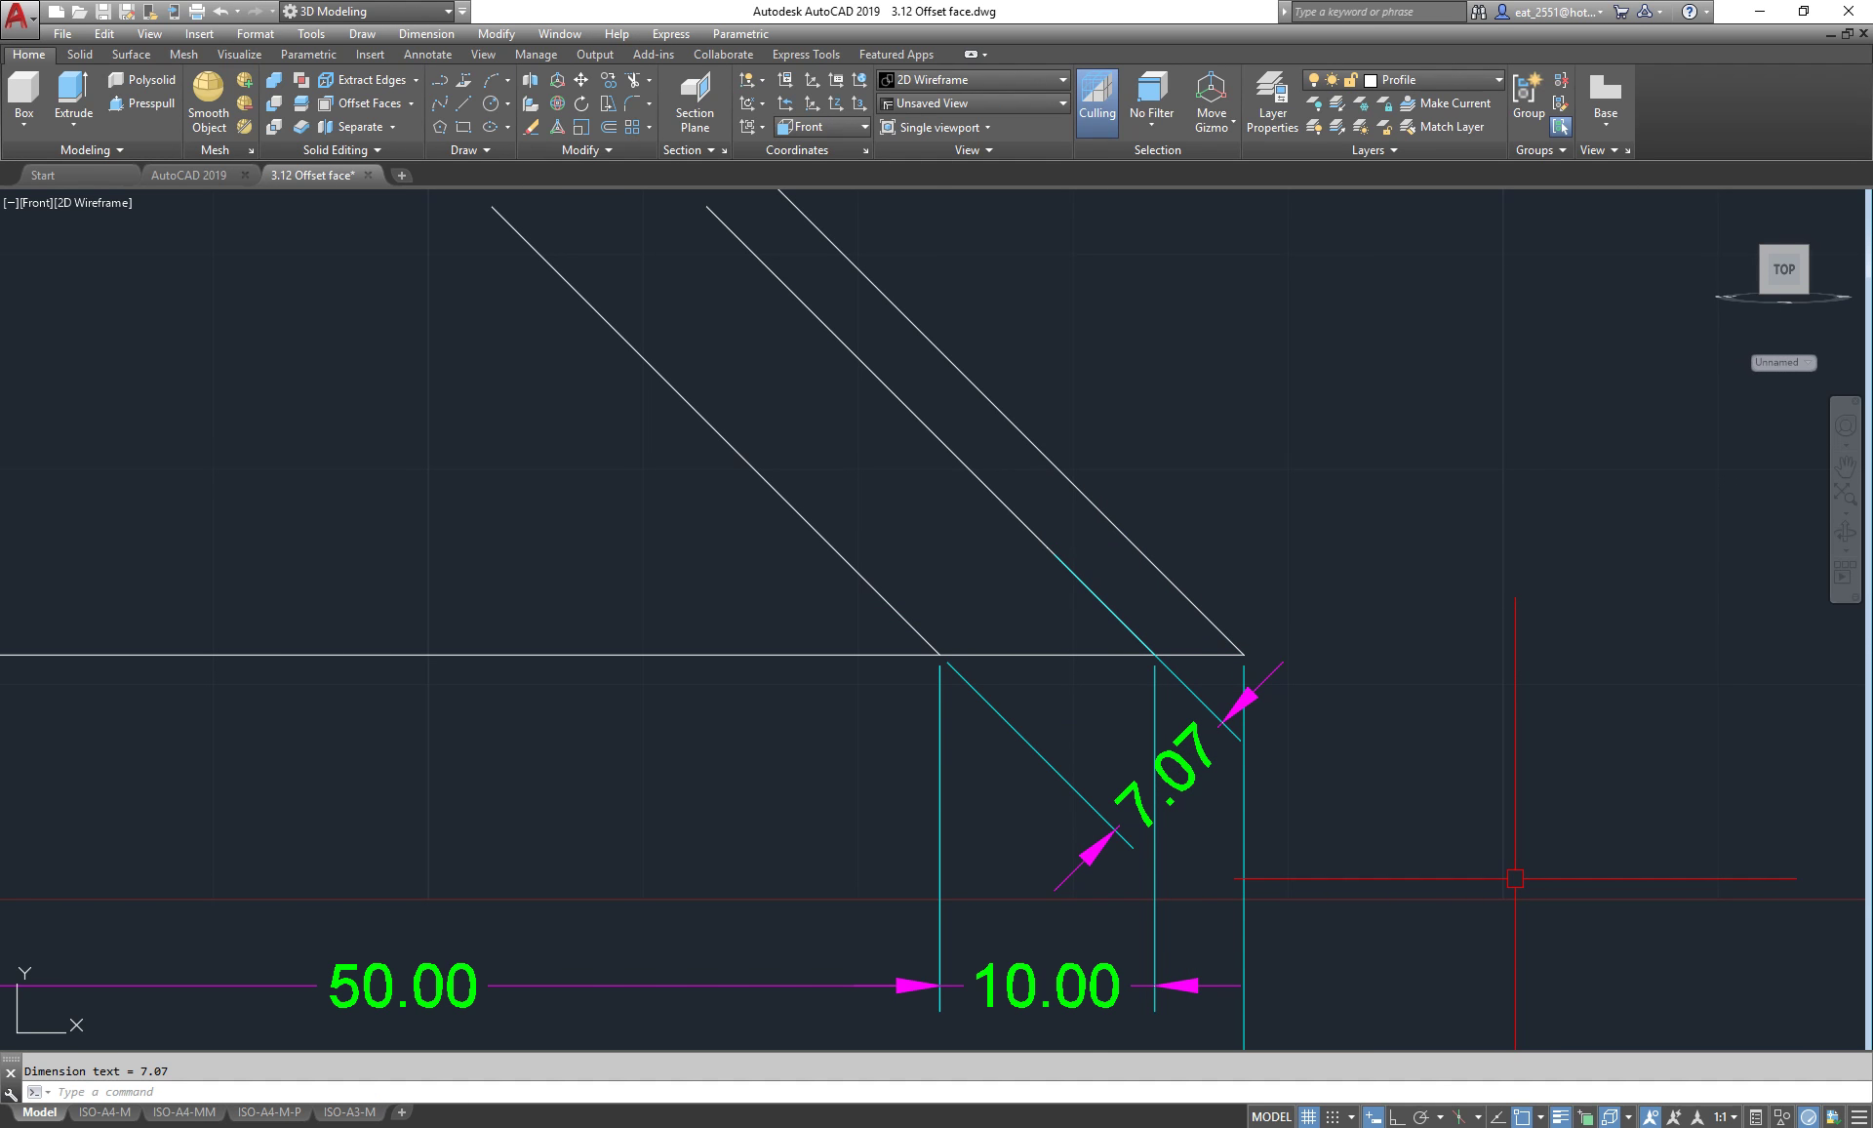
{"action": "scroll", "coordinate": [1444, 597], "scroll_direction": "down", "scroll_amount": 1}
{"action": "scroll", "coordinate": [1108, 624], "scroll_direction": "down", "scroll_amount": 2}
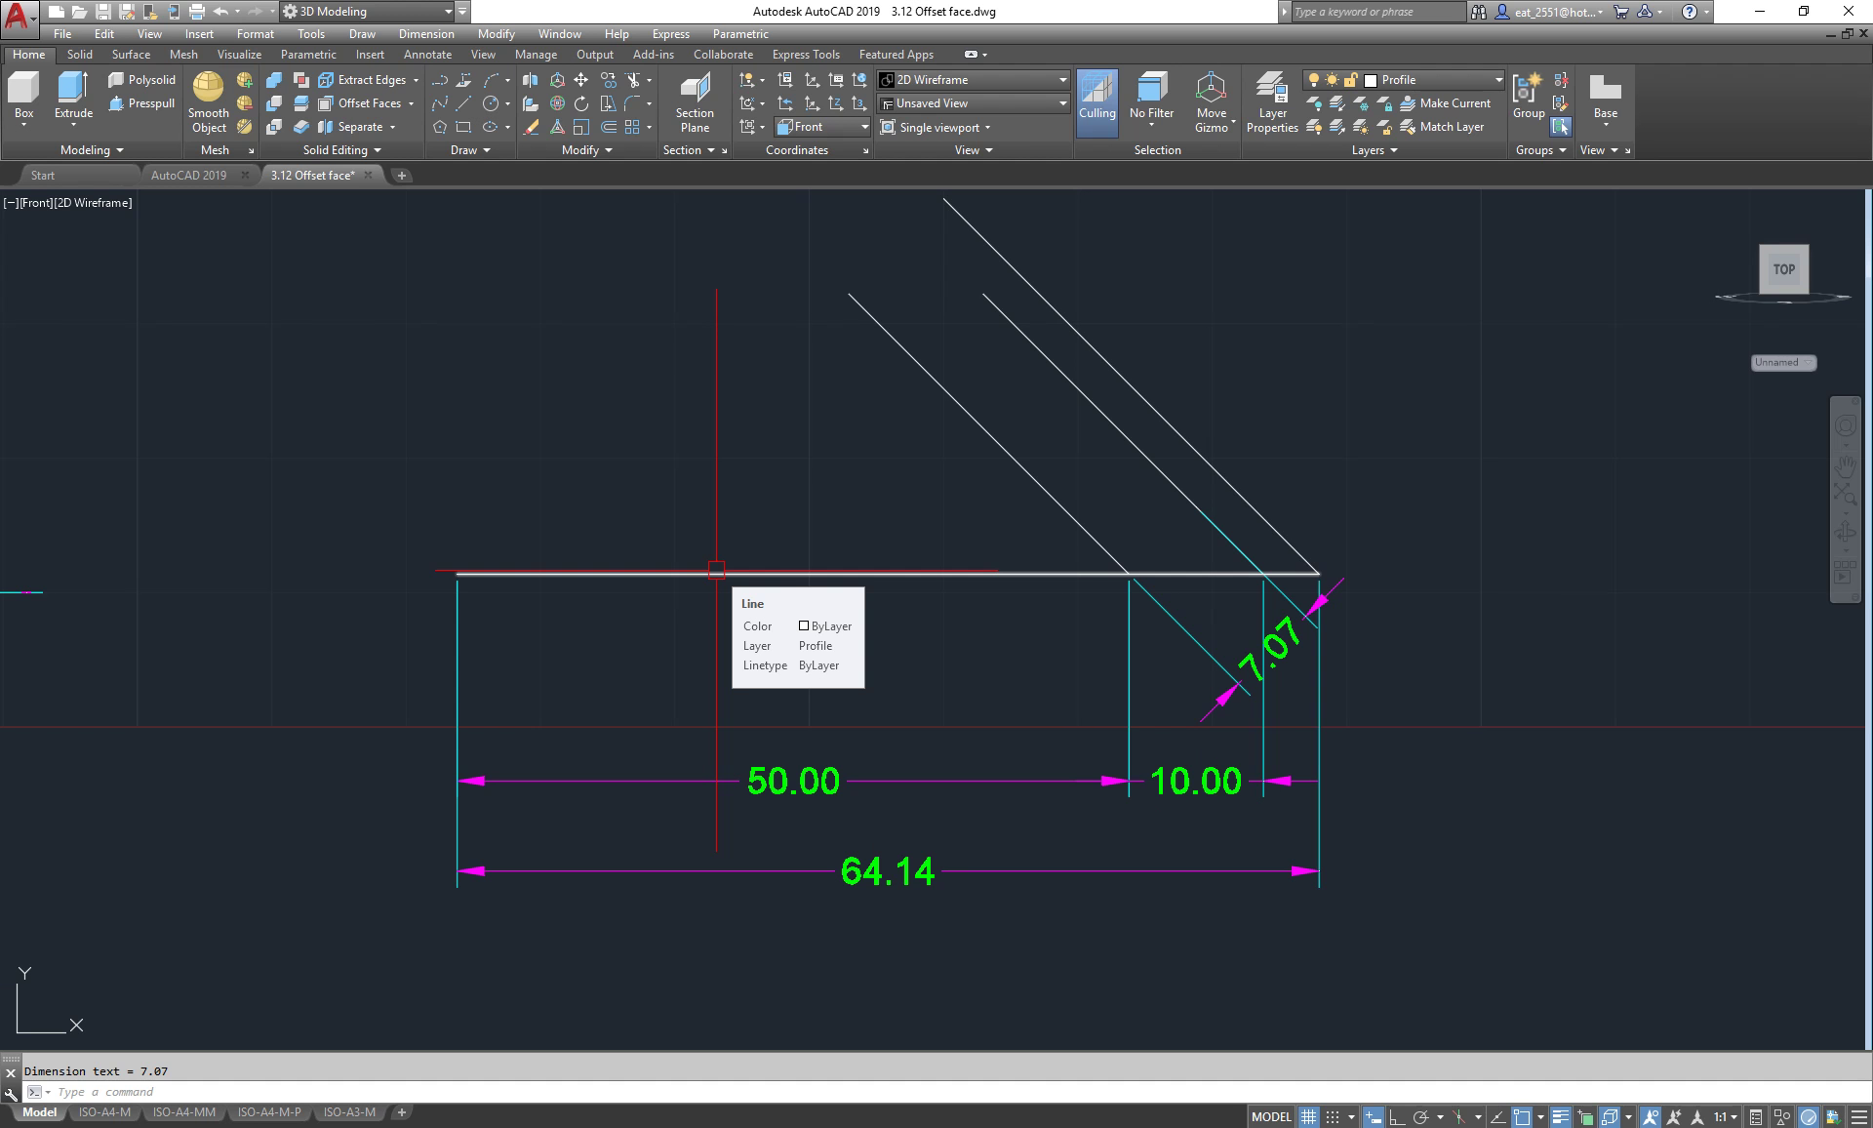
- Undo the 7.07 and 10.00 dimensions and the sketch steps back toward the 3D wedge
{"action": "scroll", "coordinate": [716, 570], "scroll_direction": "up", "scroll_amount": 2}
{"action": "key", "text": "ctrl+z"}
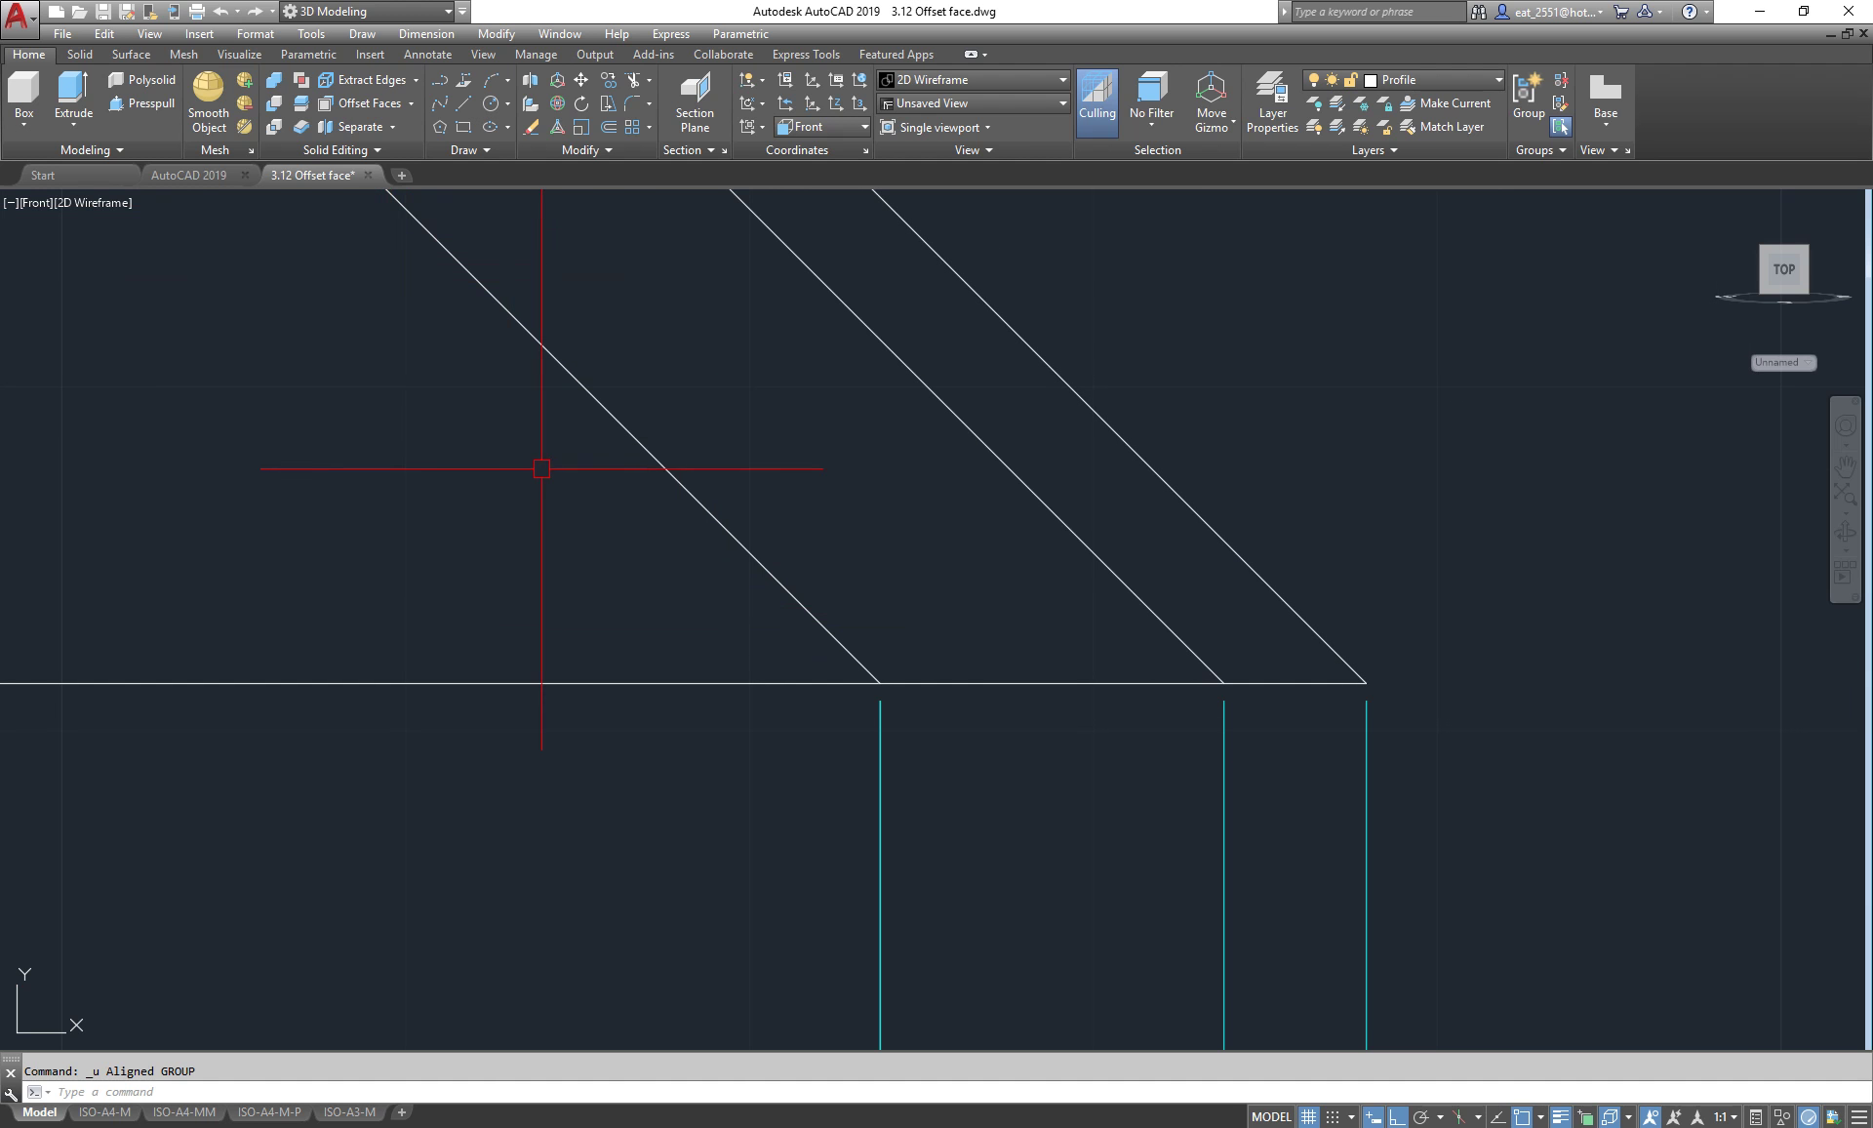
{"action": "key", "text": "ctrl+z"}
{"action": "key", "text": "ctrl+z"}
{"action": "key", "text": "ctrl+z"}
{"action": "type", "text": "z"}
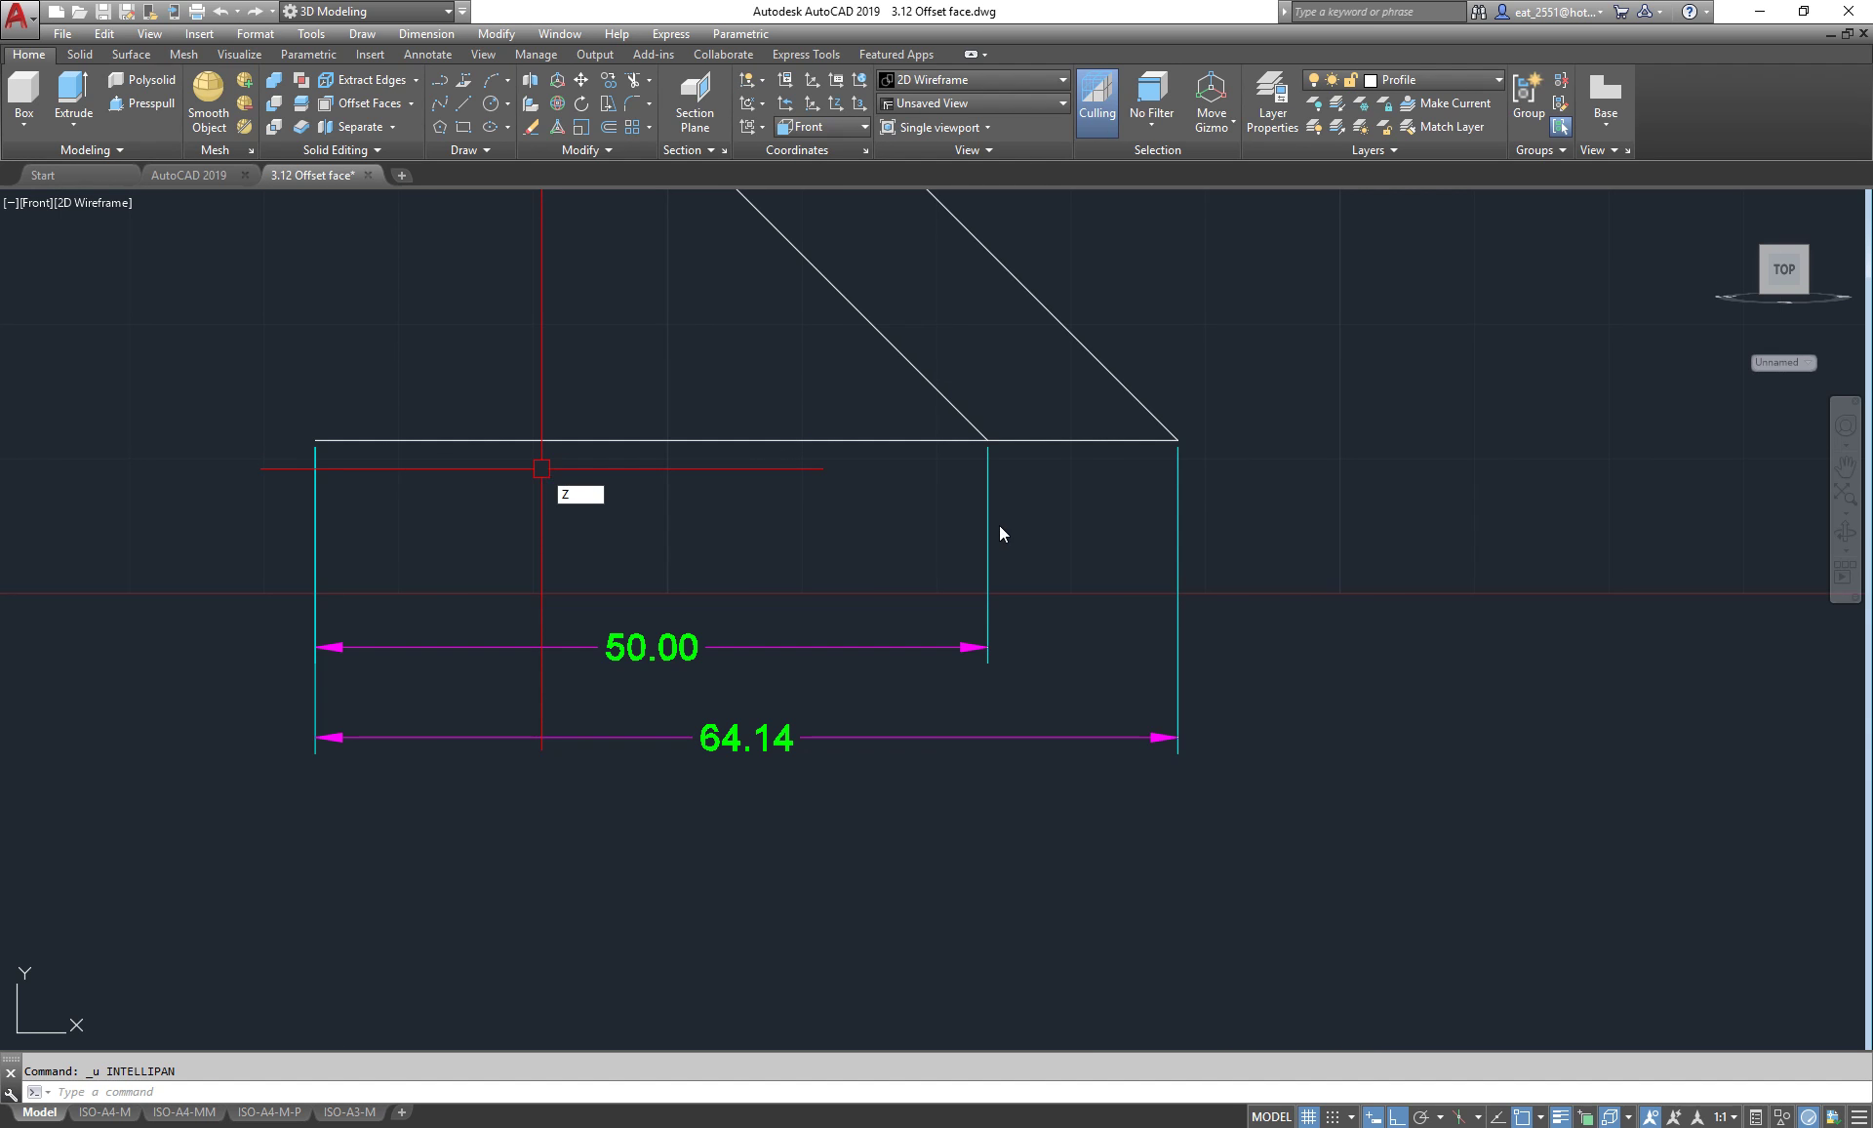
{"action": "key", "text": "ctrl+z"}
{"action": "key", "text": "ctrl+z"}
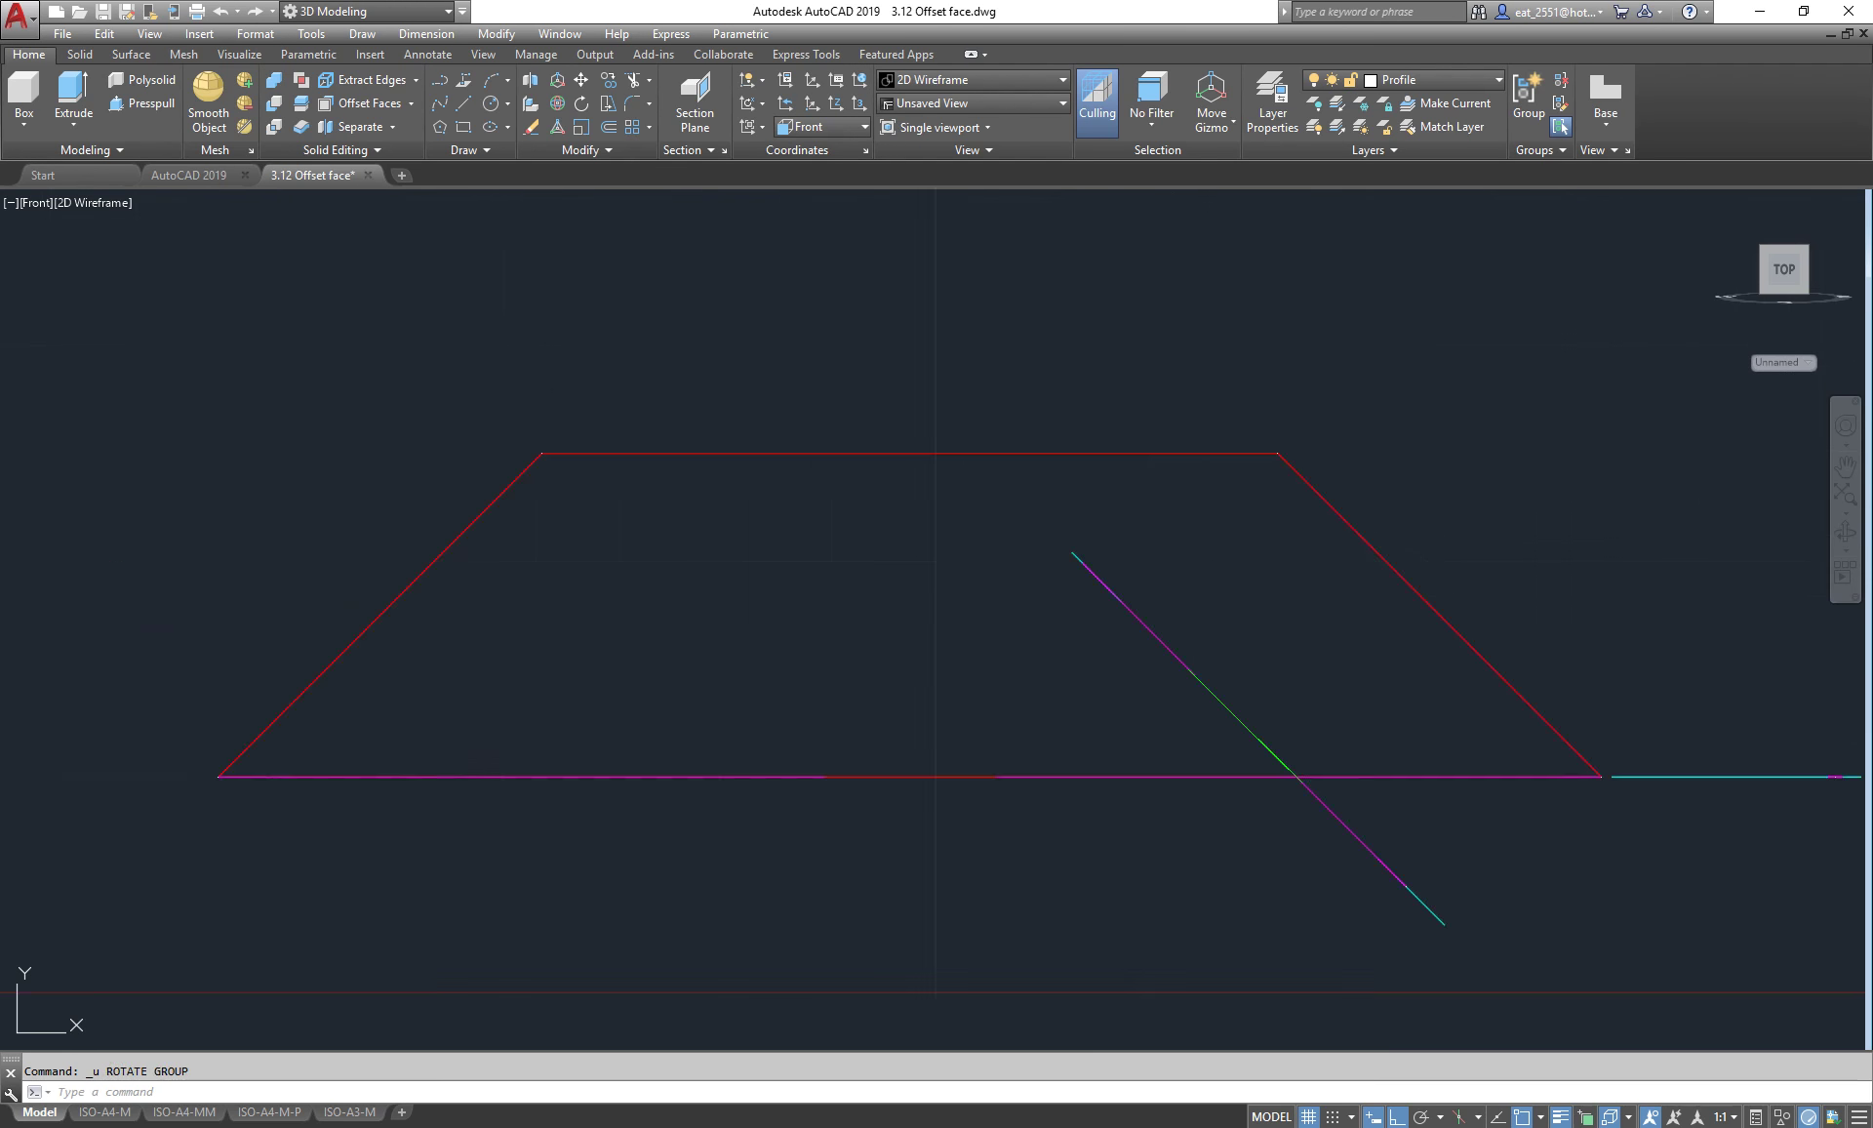
{"action": "key", "text": "ctrl+z"}
{"action": "key", "text": "ctrl+z"}
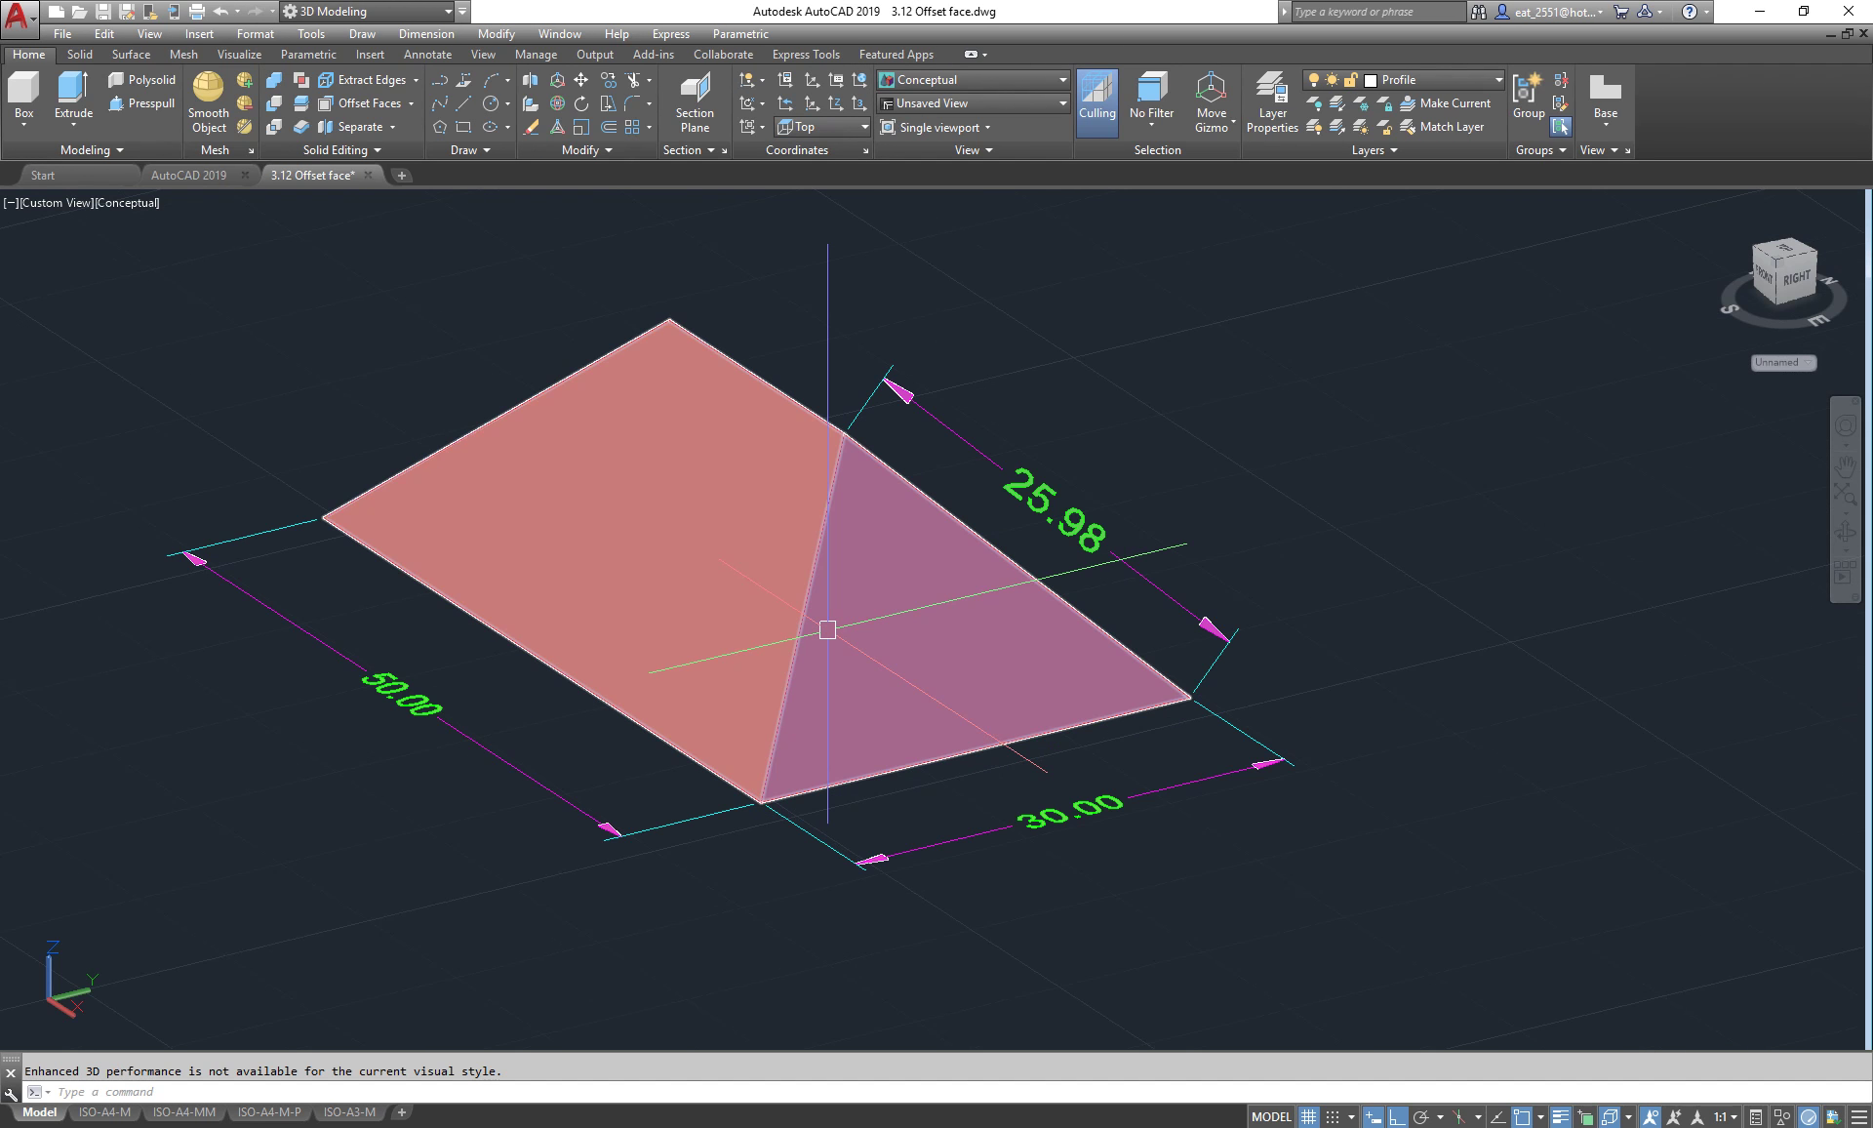
- Offset the wedge's sloped triangular face by 7.07 using Offset Faces
{"action": "scroll", "coordinate": [827, 629], "scroll_direction": "up", "scroll_amount": 3}
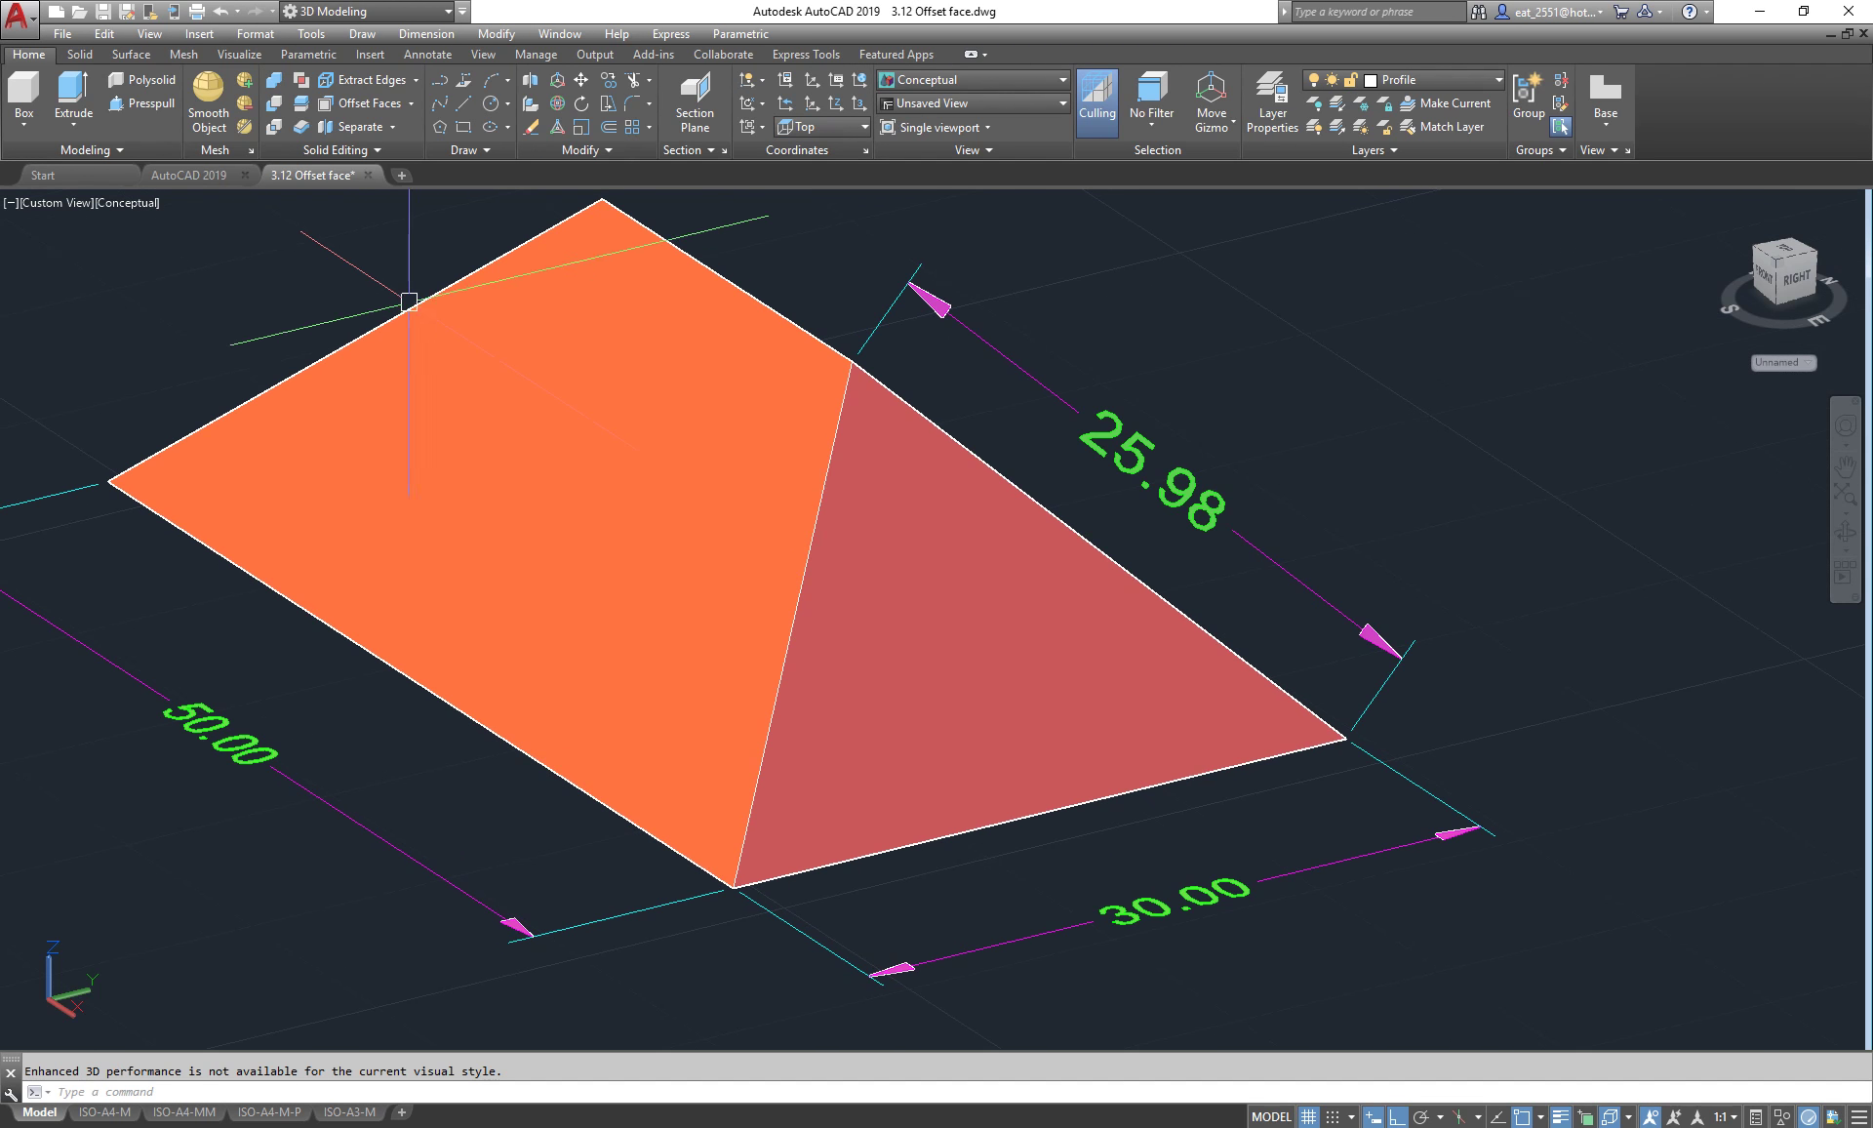
{"action": "left_click", "coordinate": [363, 103]}
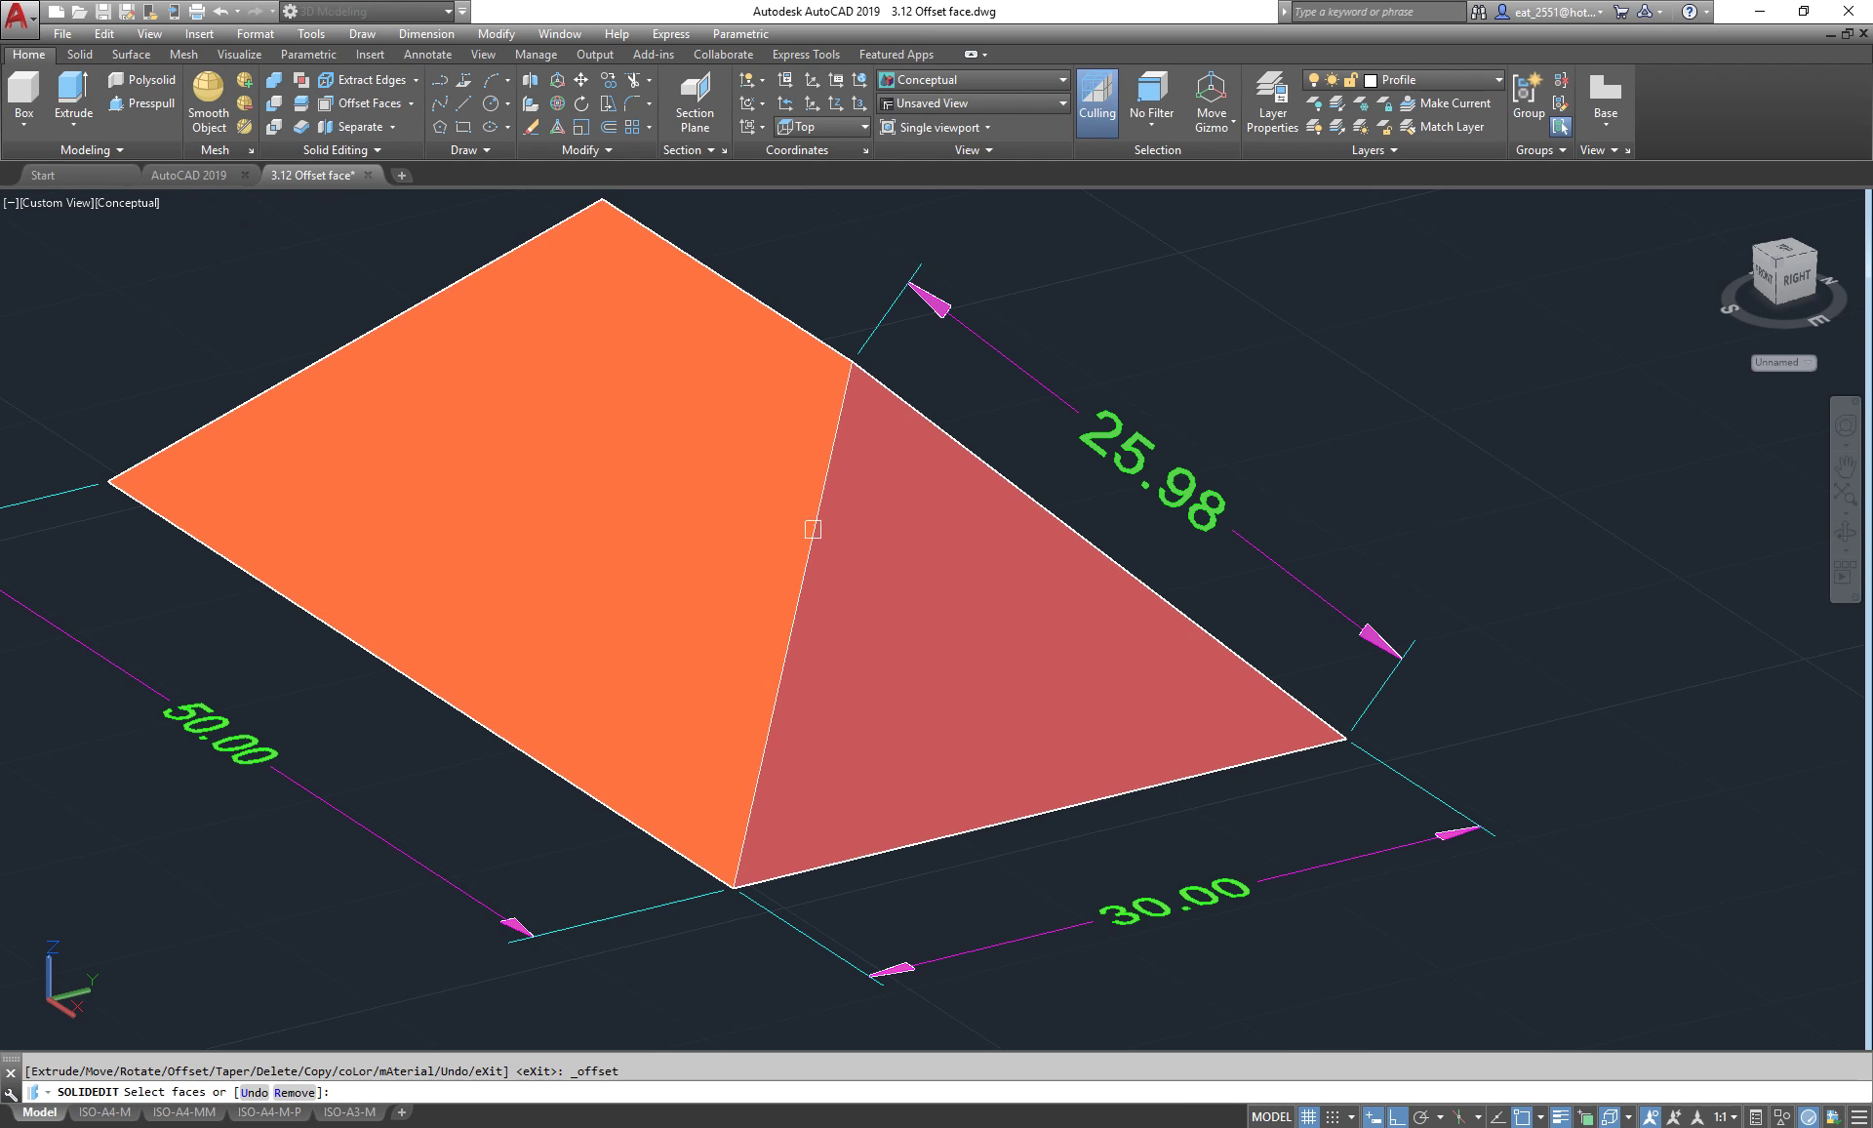
{"action": "scroll", "coordinate": [814, 507], "scroll_direction": "down", "scroll_amount": 2}
{"action": "left_click", "coordinate": [864, 565]}
{"action": "right_click", "coordinate": [889, 579]}
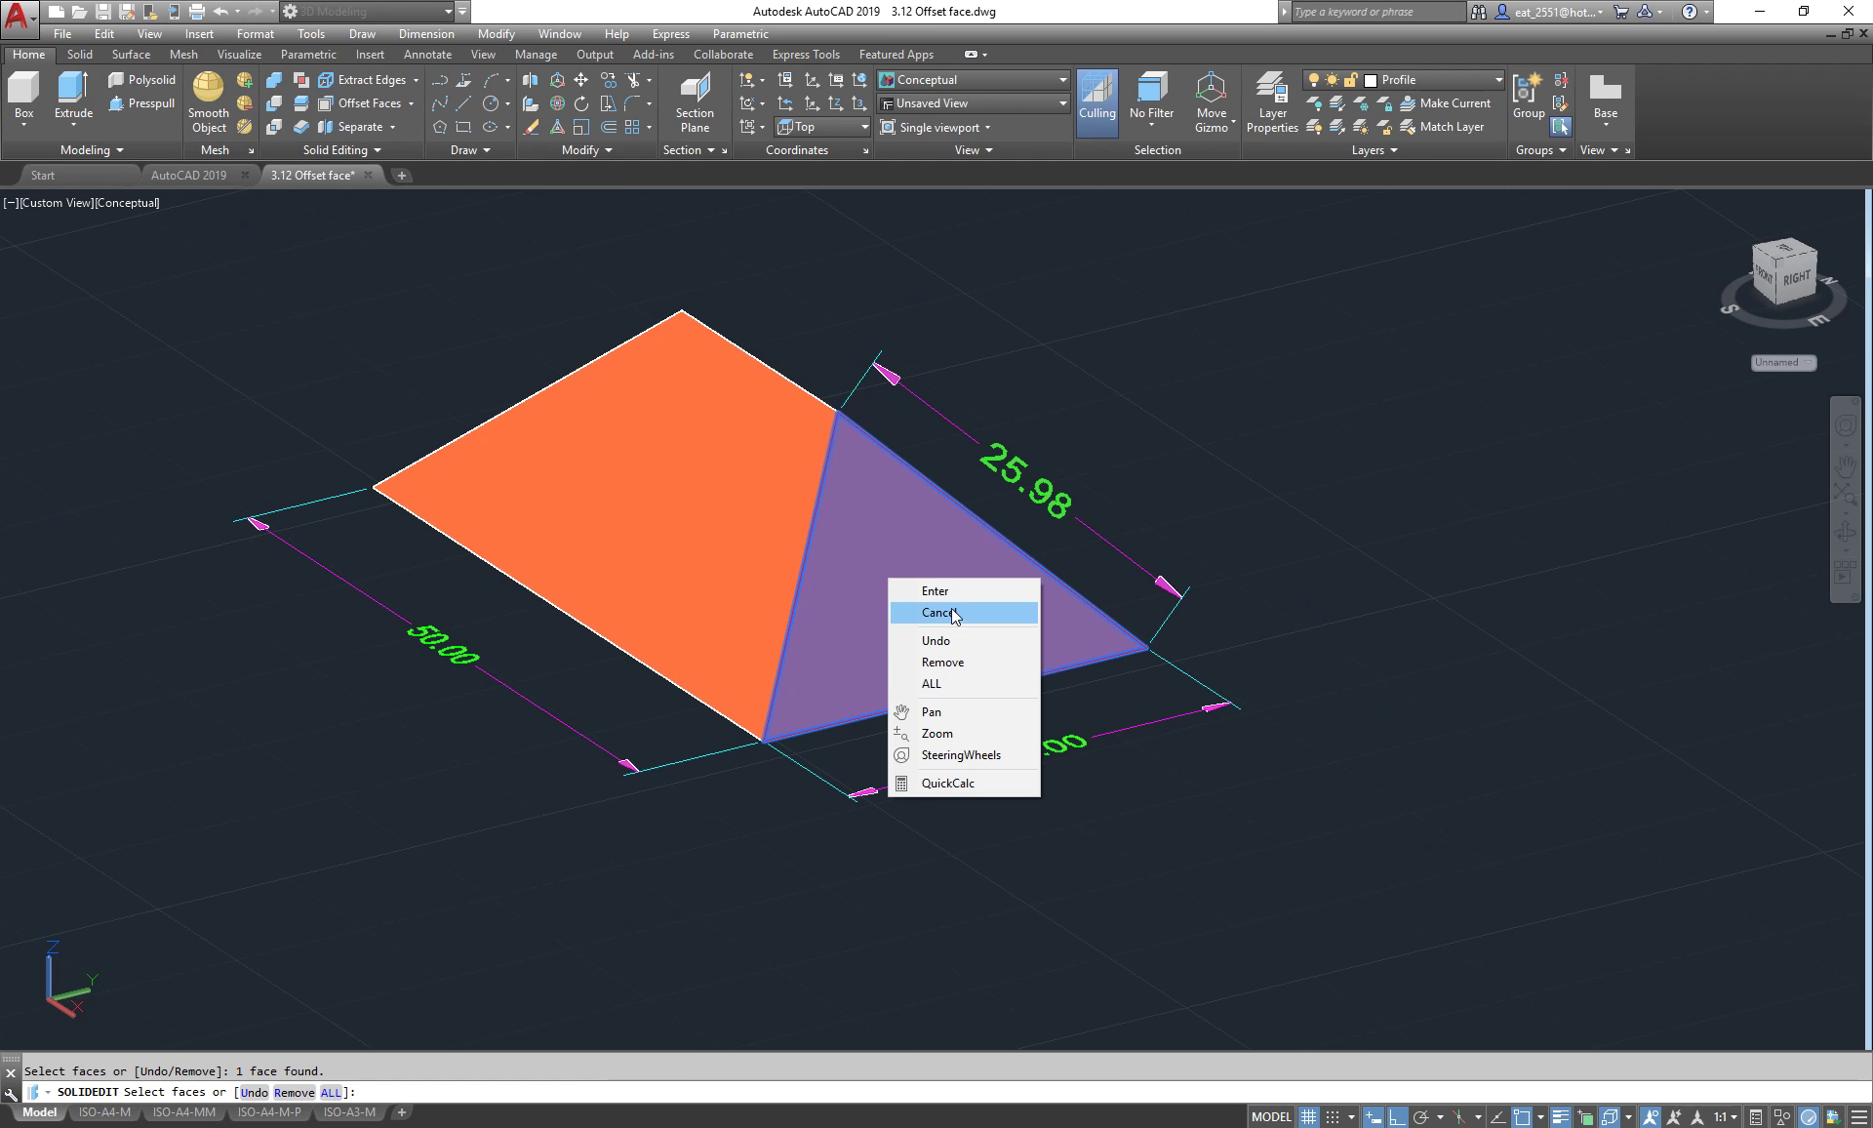
{"action": "left_click", "coordinate": [935, 590]}
{"action": "left_click", "coordinate": [917, 602]}
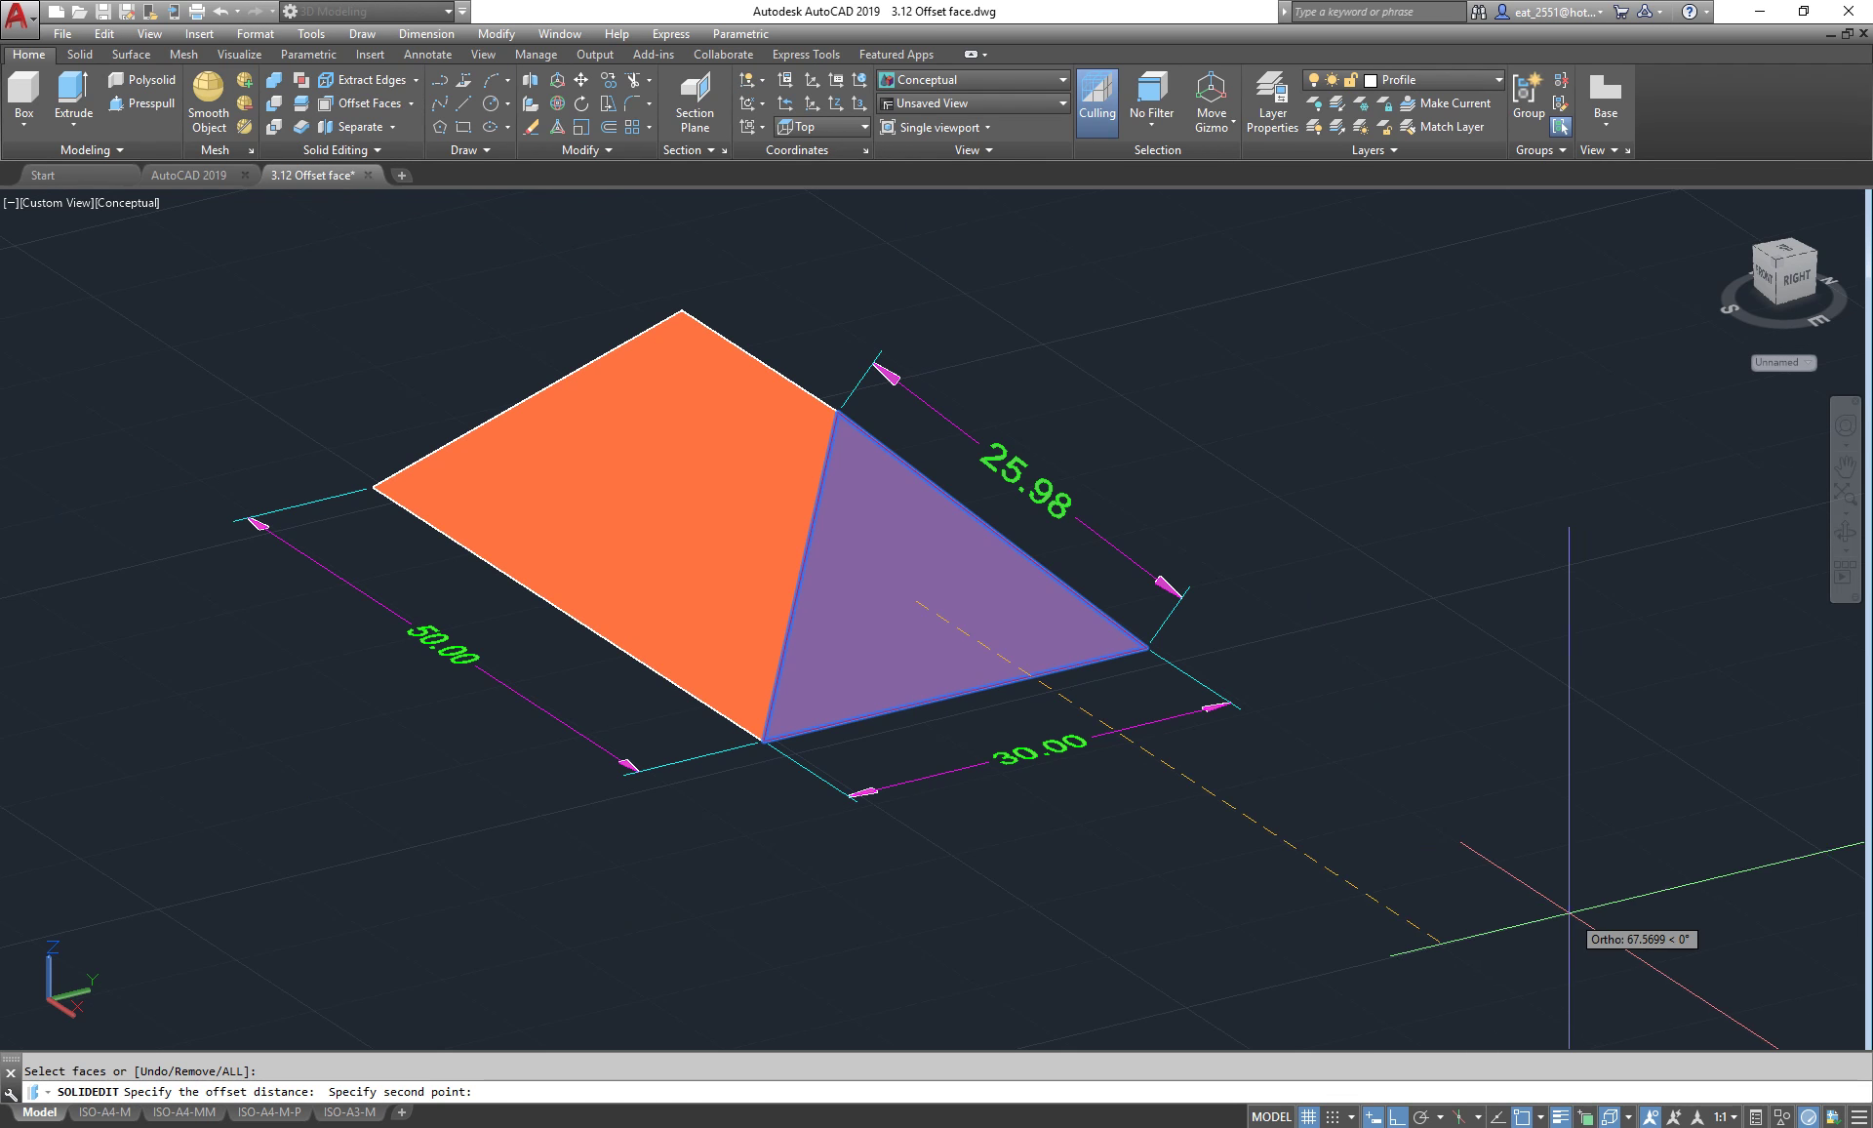
{"action": "type", "text": "7"}
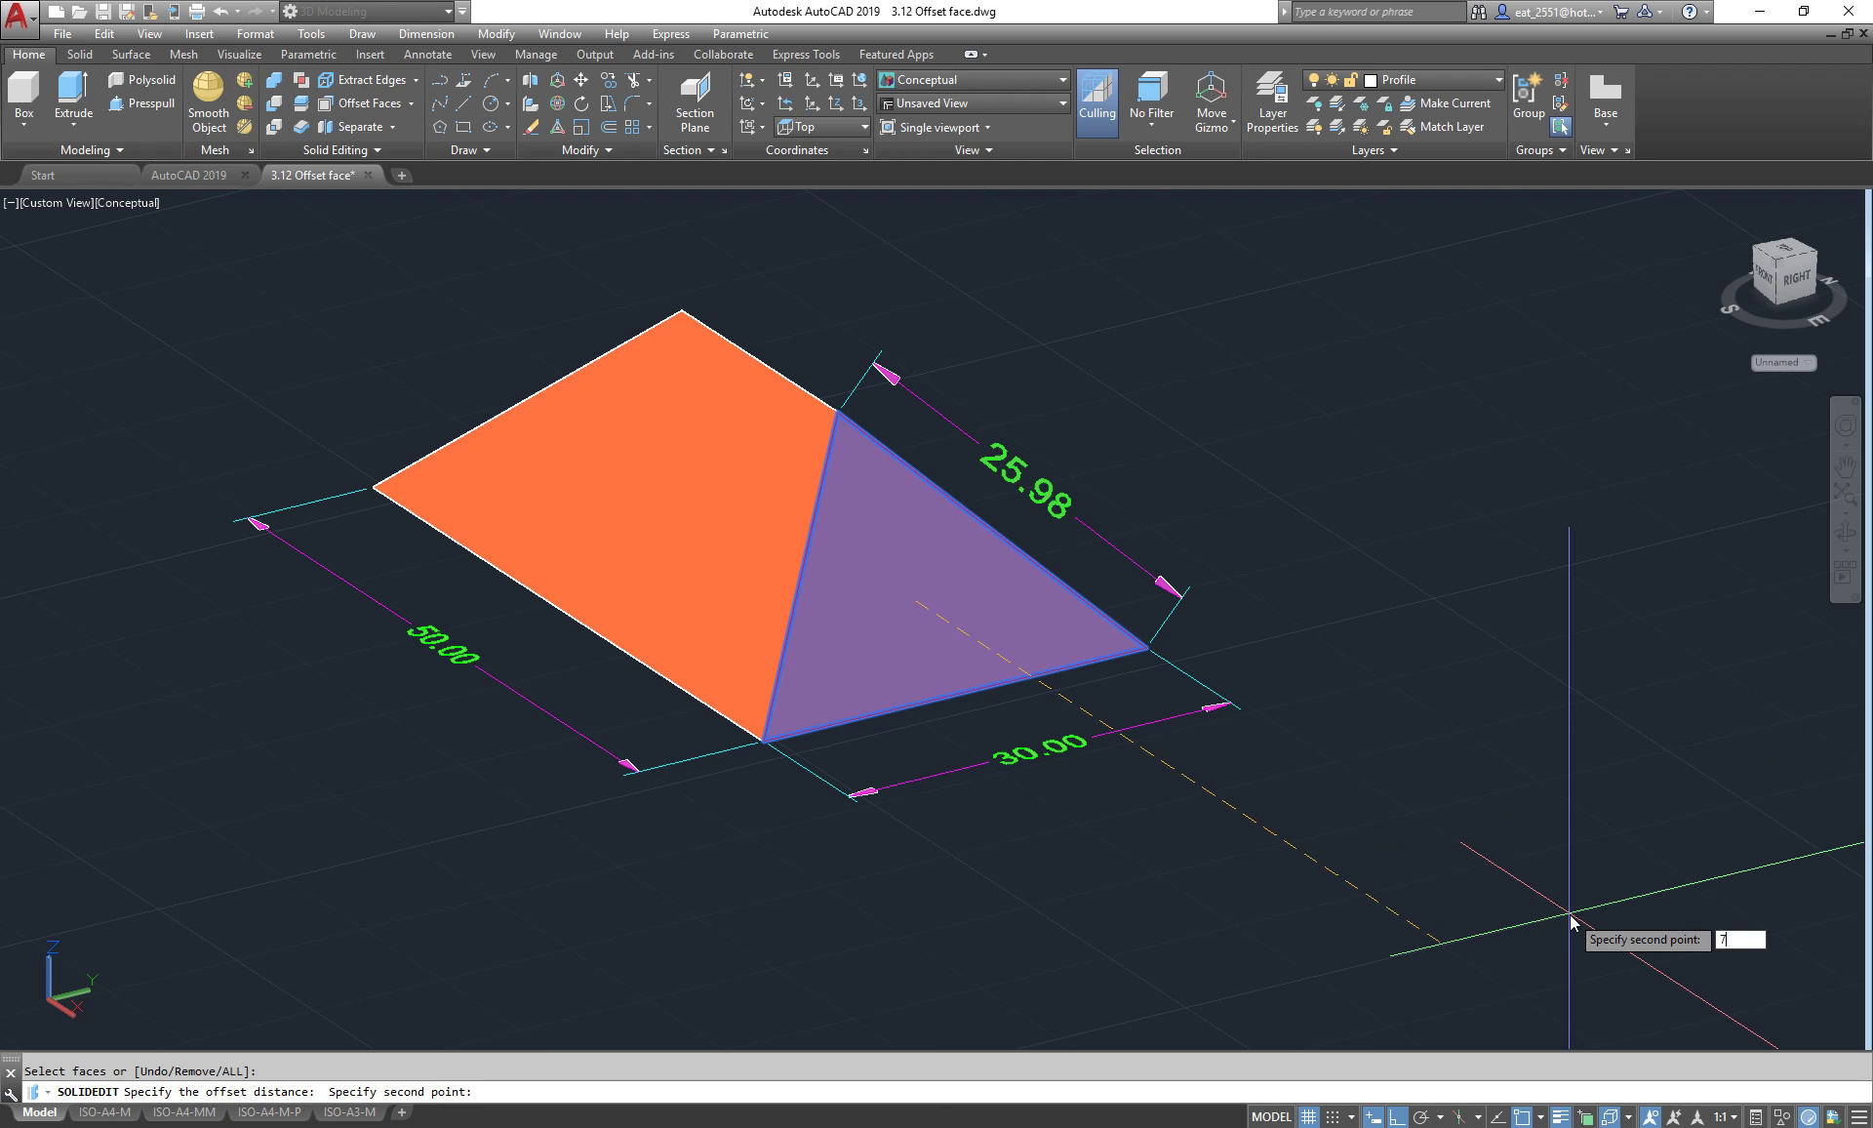
{"action": "type", "text": ".07"}
{"action": "key", "text": "Return"}
{"action": "key", "text": "Return"}
{"action": "key", "text": "Return"}
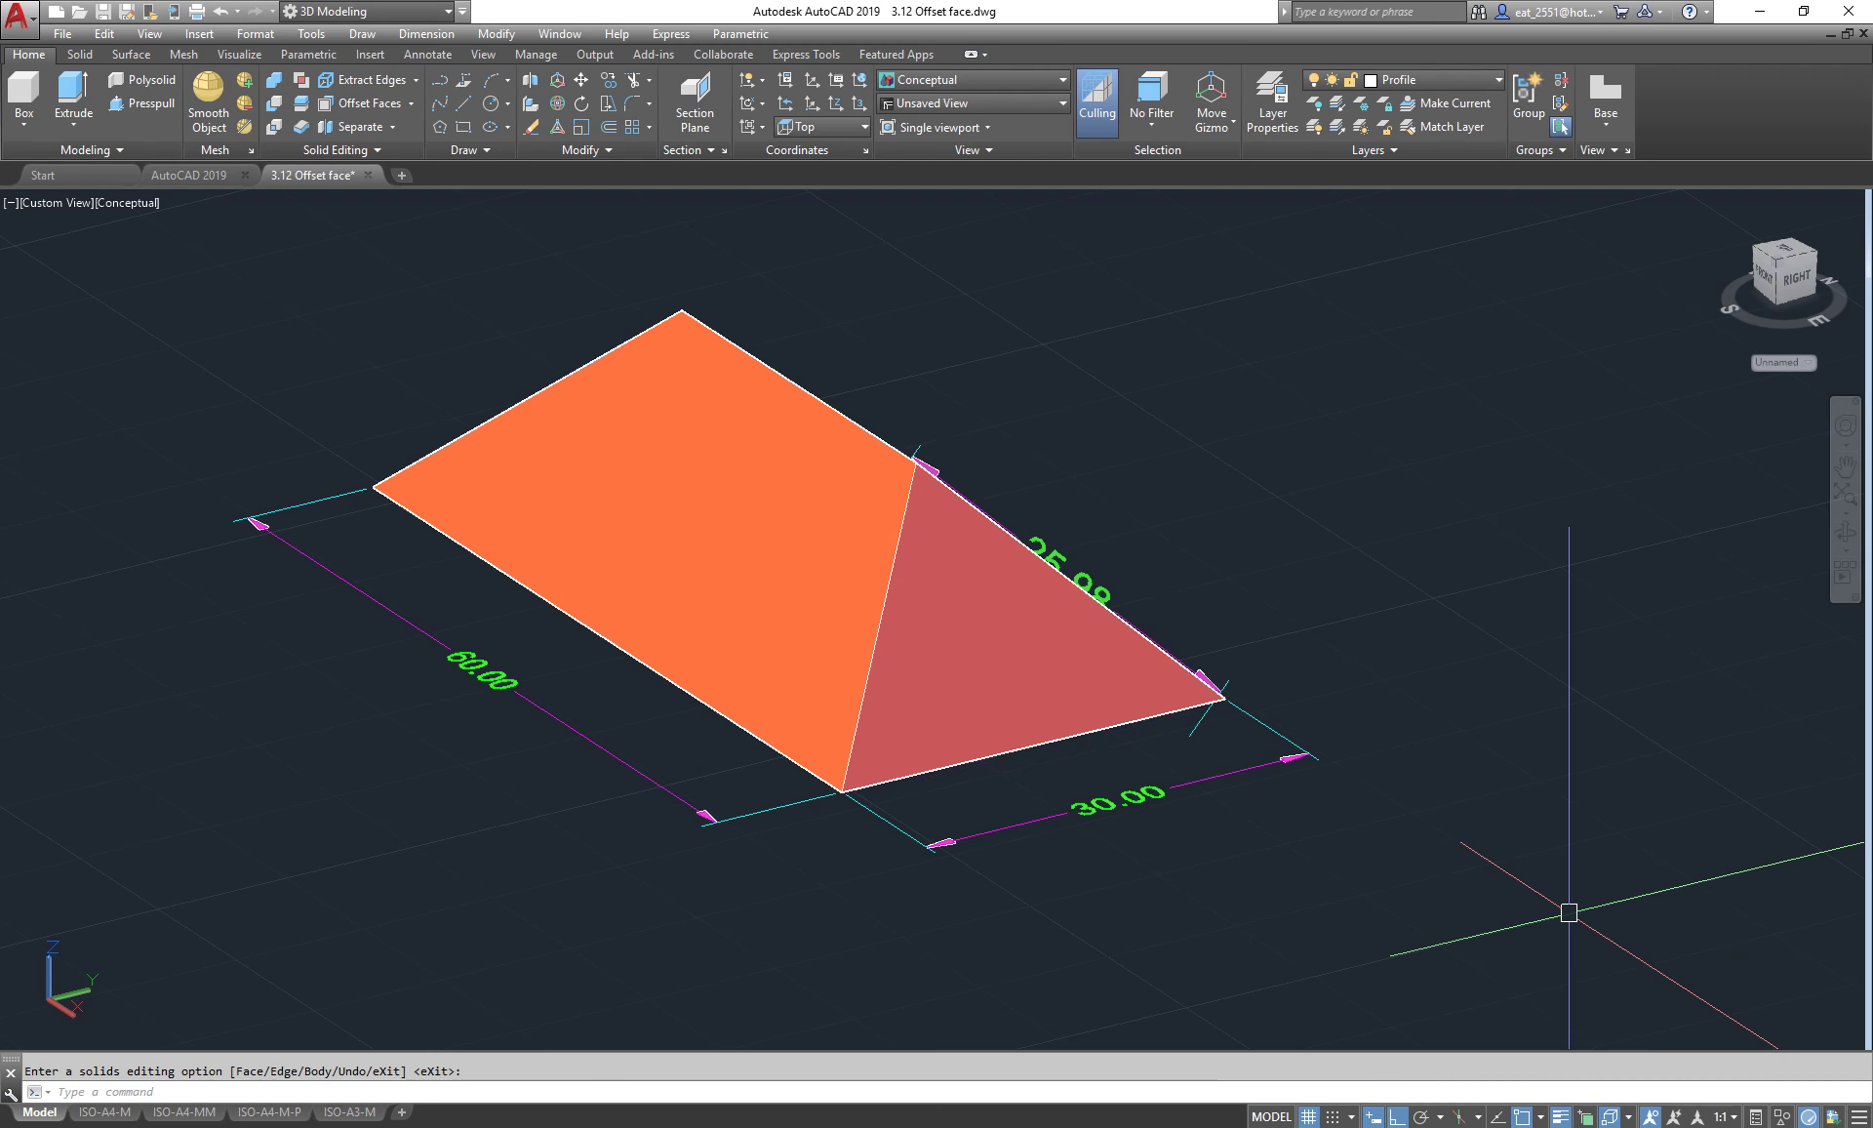
- Zoom in on the 60.00 dimension and begin orbiting the view around the wedge
{"action": "scroll", "coordinate": [488, 689], "scroll_direction": "up", "scroll_amount": 2}
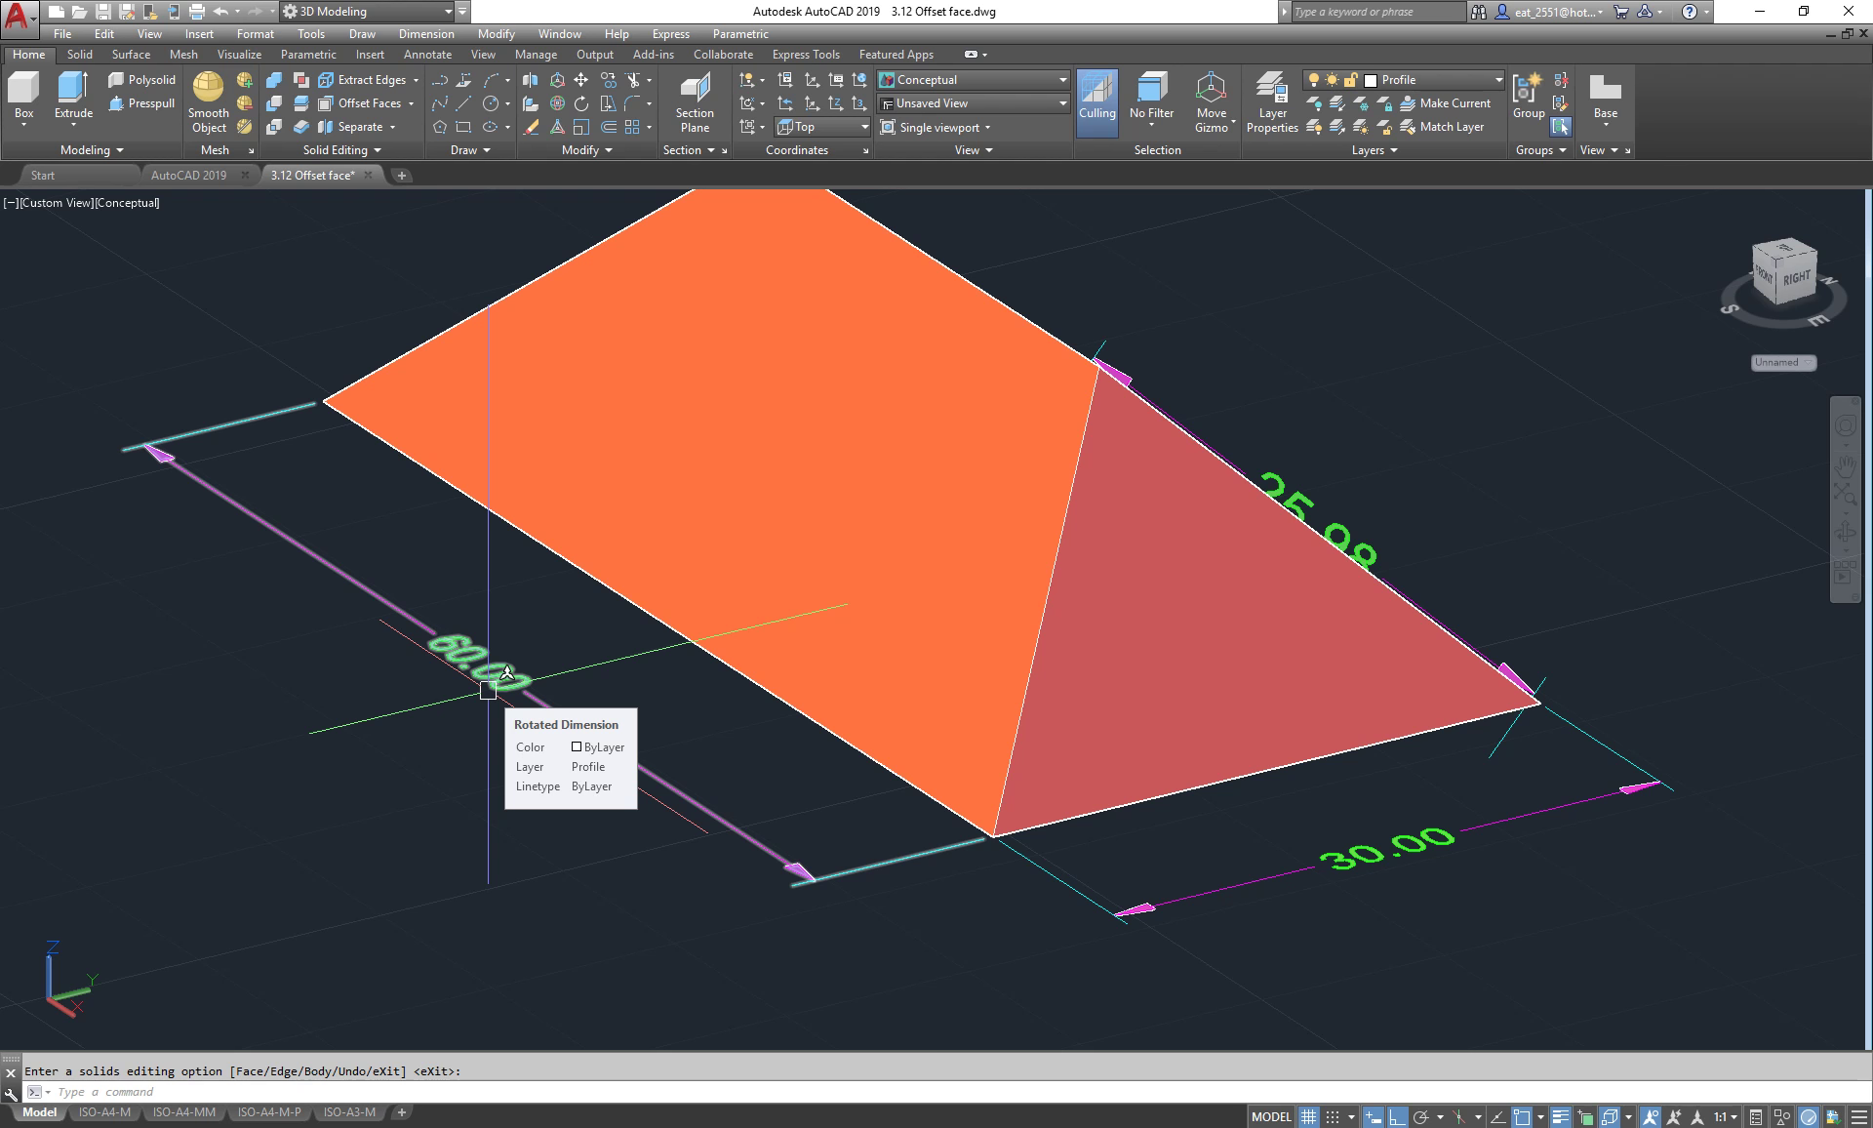
{"action": "scroll", "coordinate": [741, 683], "scroll_direction": "down", "scroll_amount": 3}
{"action": "left_click", "coordinate": [1845, 532]}
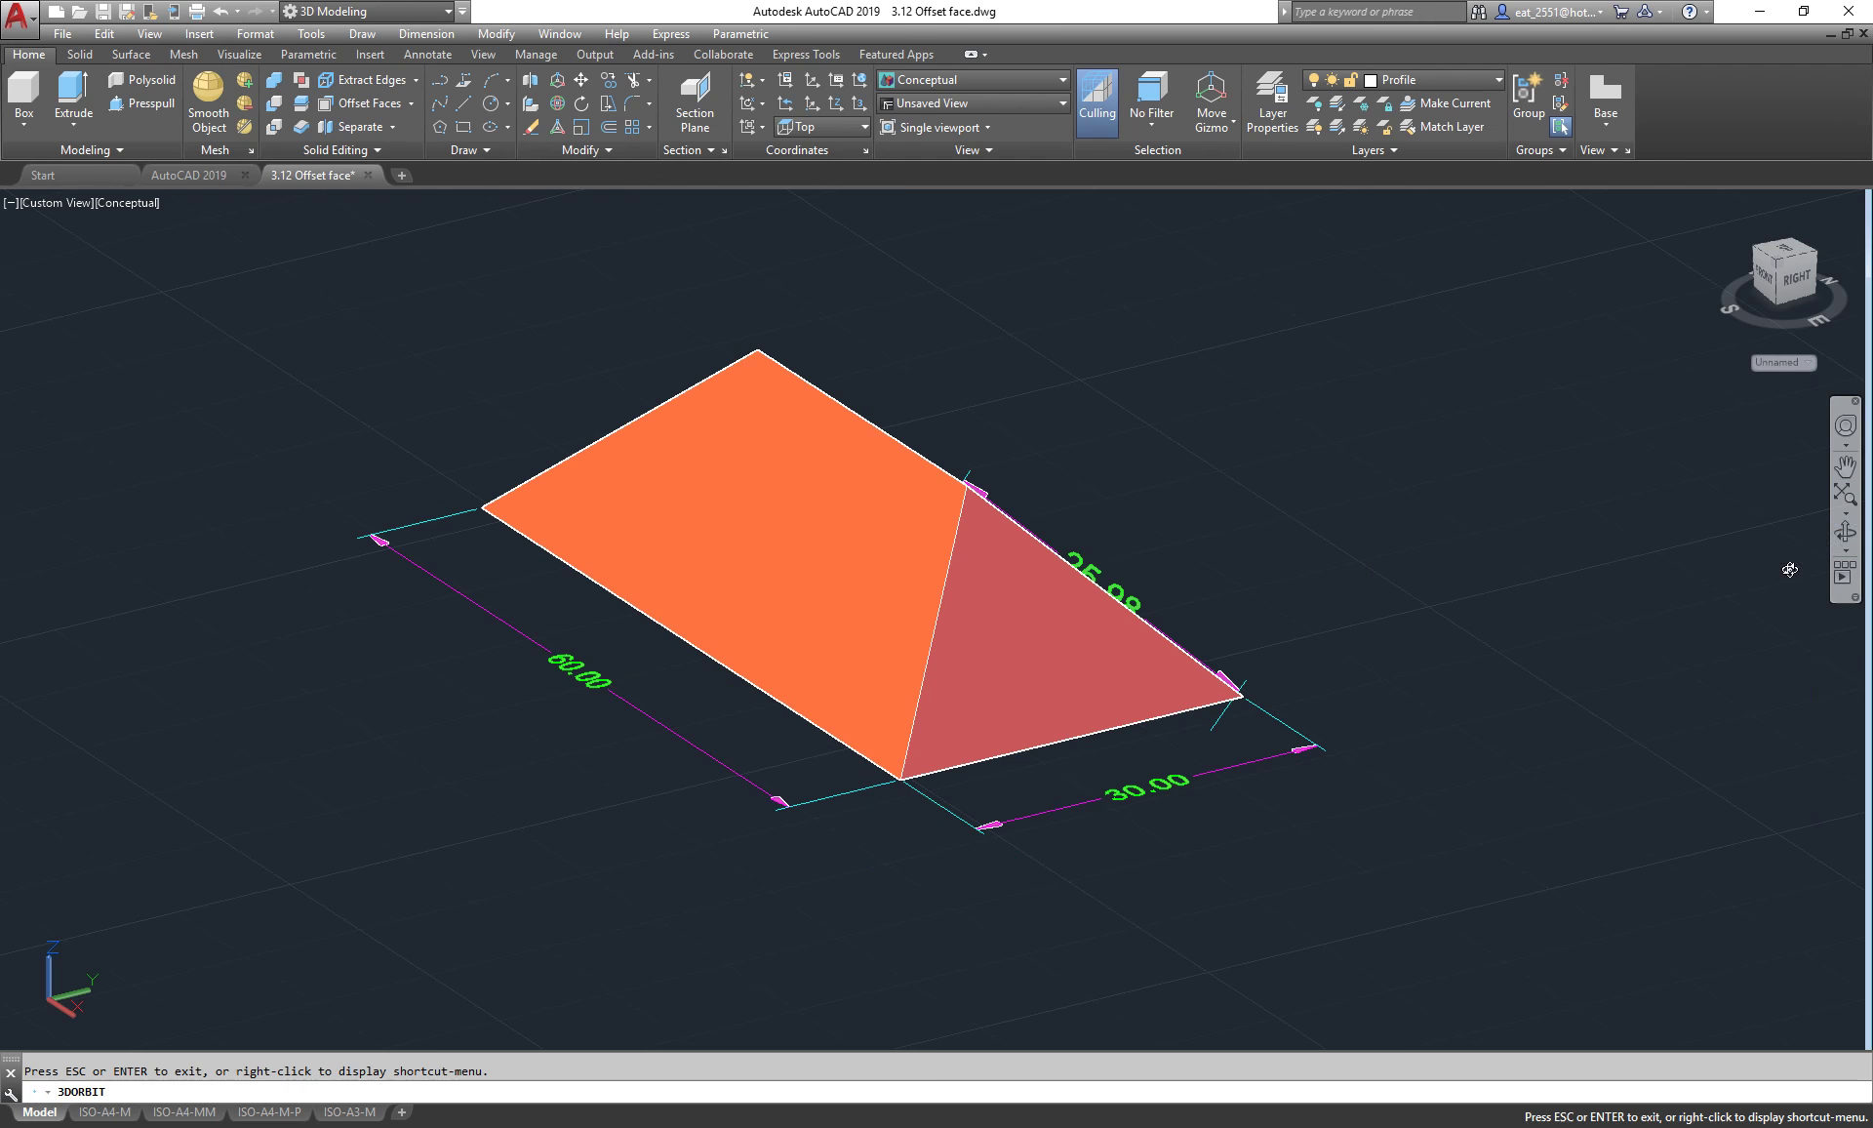